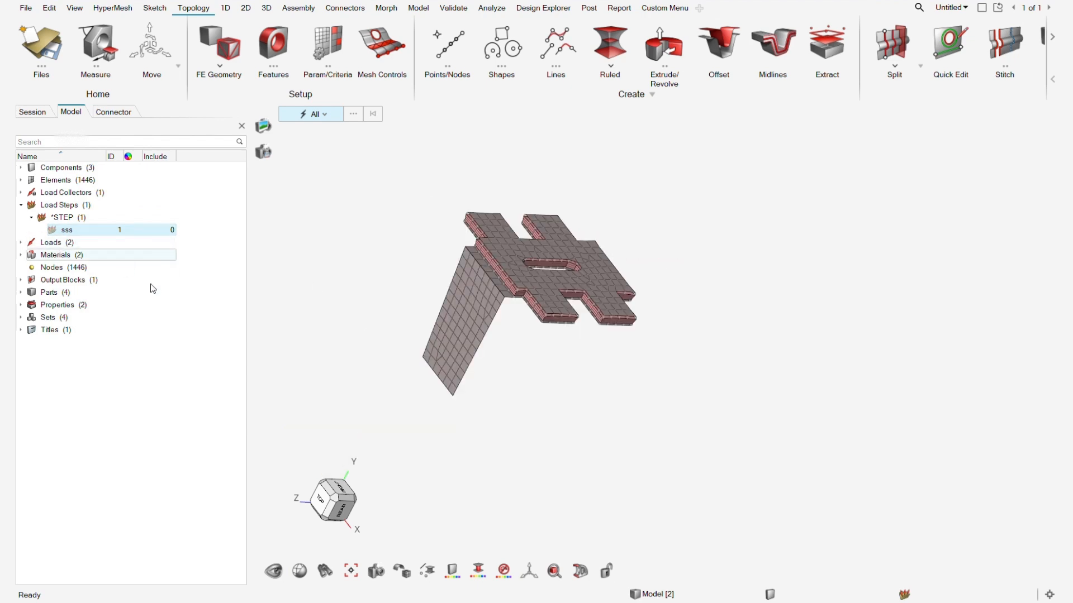
scroll(487, 257, "up", 2)
right_click_drag(497, 298, 442, 294)
scroll(487, 256, "down", 2)
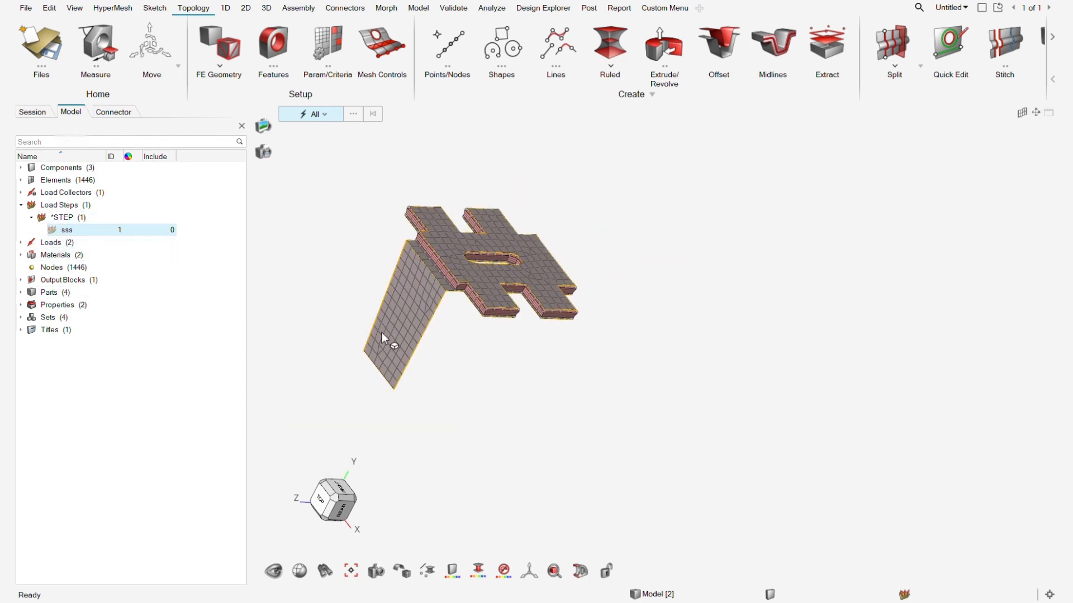
right_click_drag(381, 333, 415, 306)
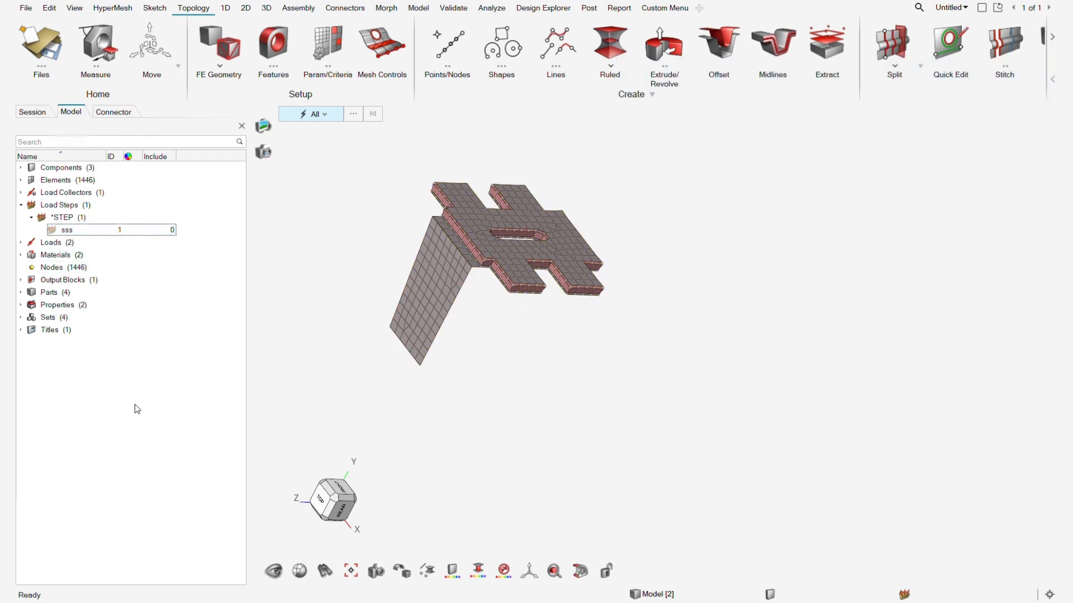
- Rename the existing load step sss as modal_analysis
left_click(68, 232)
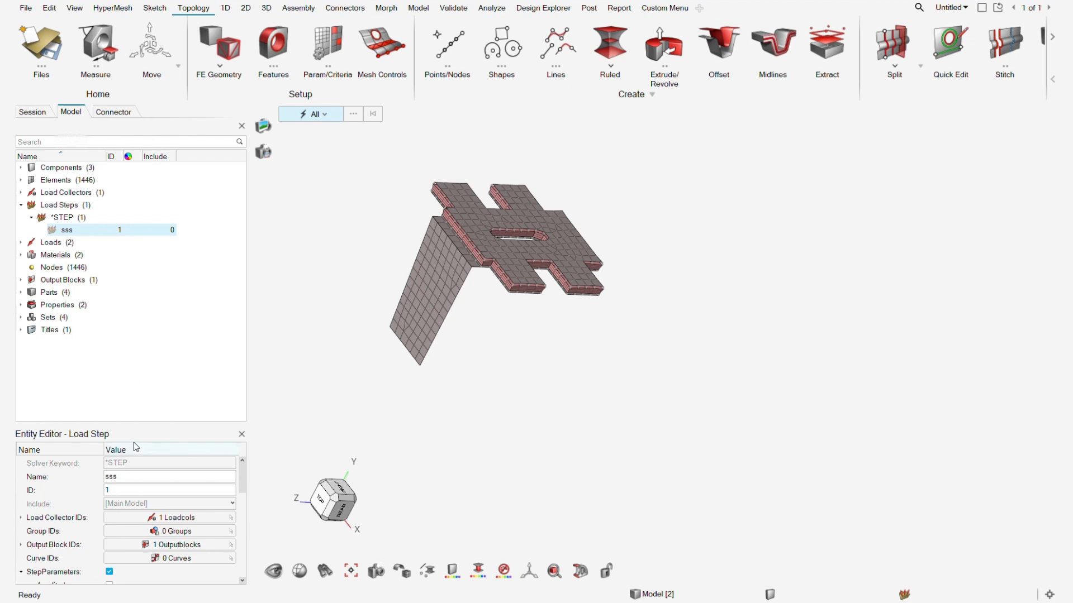
left_click_drag(138, 420, 137, 259)
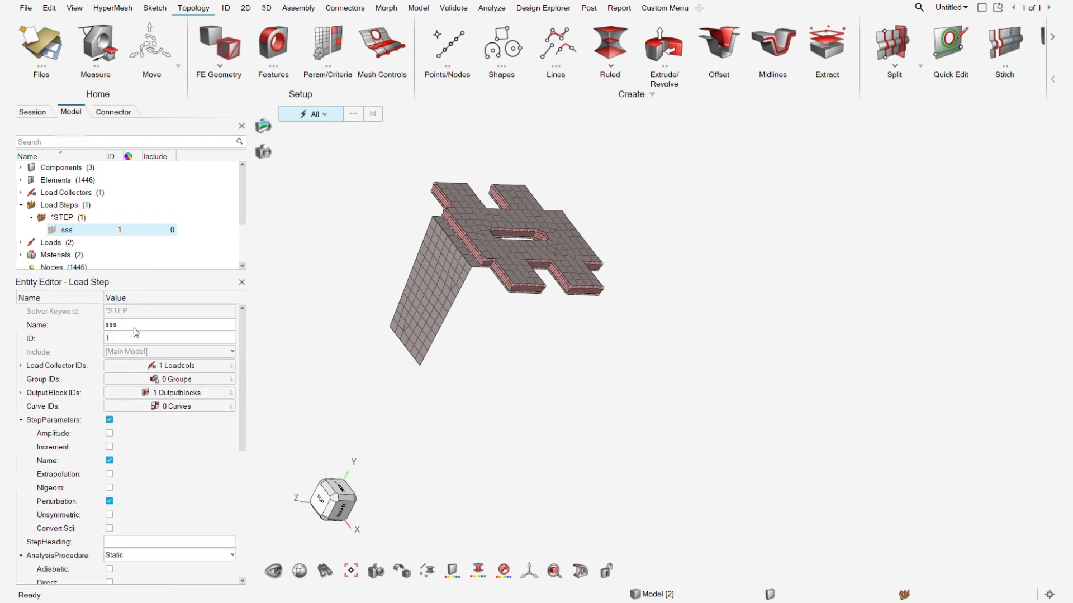
double_click(134, 327)
type("modal_analysis")
key("Return")
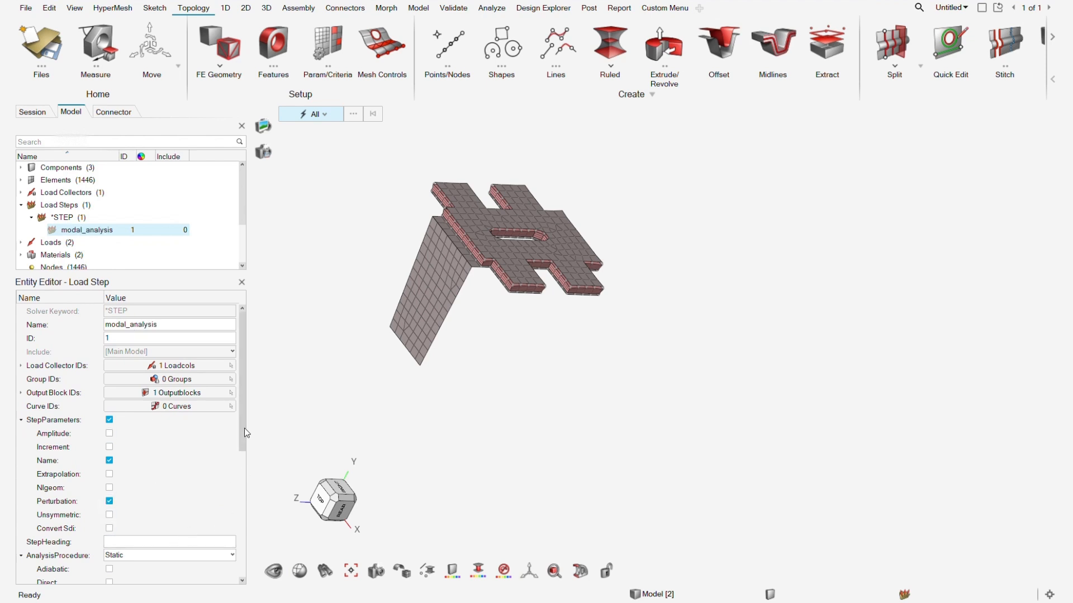
- Change the analysis procedure of the modal_analysis load step to Frequency
scroll(244, 428, "down", 2)
left_click(153, 489)
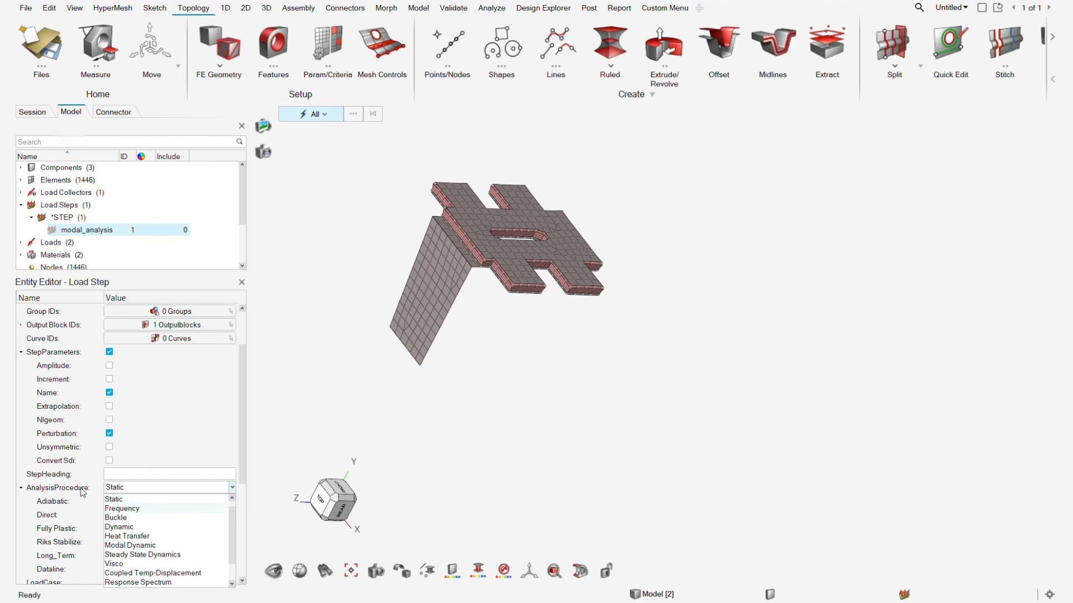
left_click(114, 509)
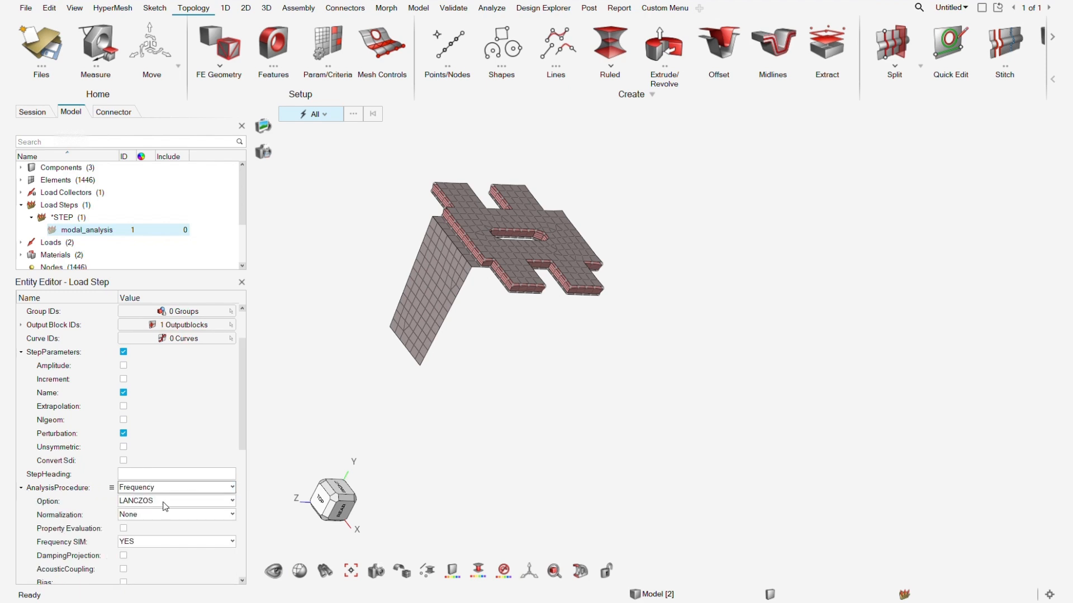
- Choose LANCZOS as the frequency extraction option, with normalization None and Frequency SIM set to YES
scroll(184, 475, "down", 1)
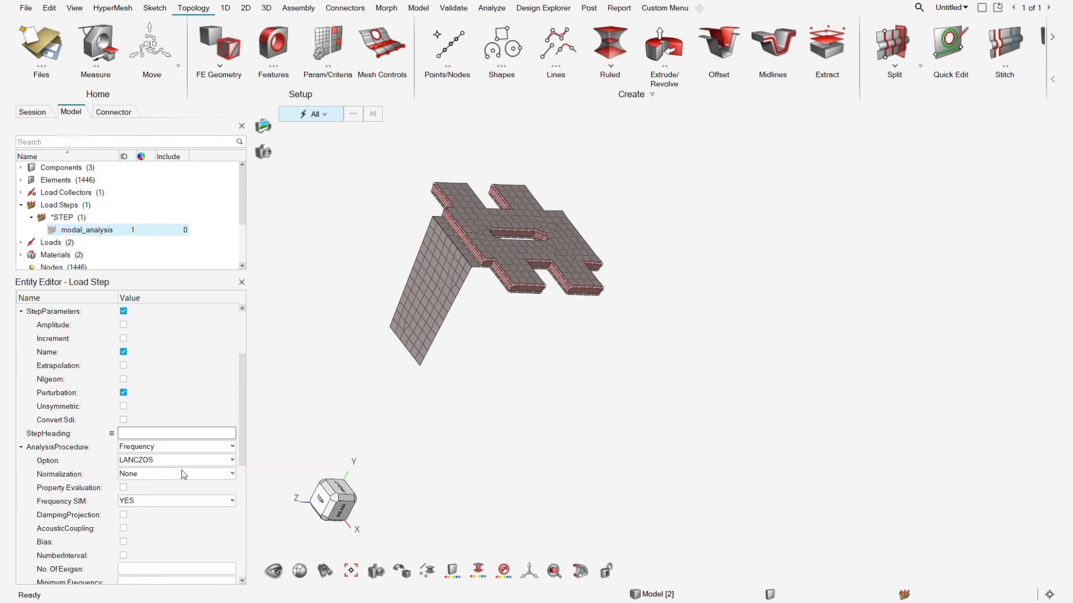
left_click(140, 462)
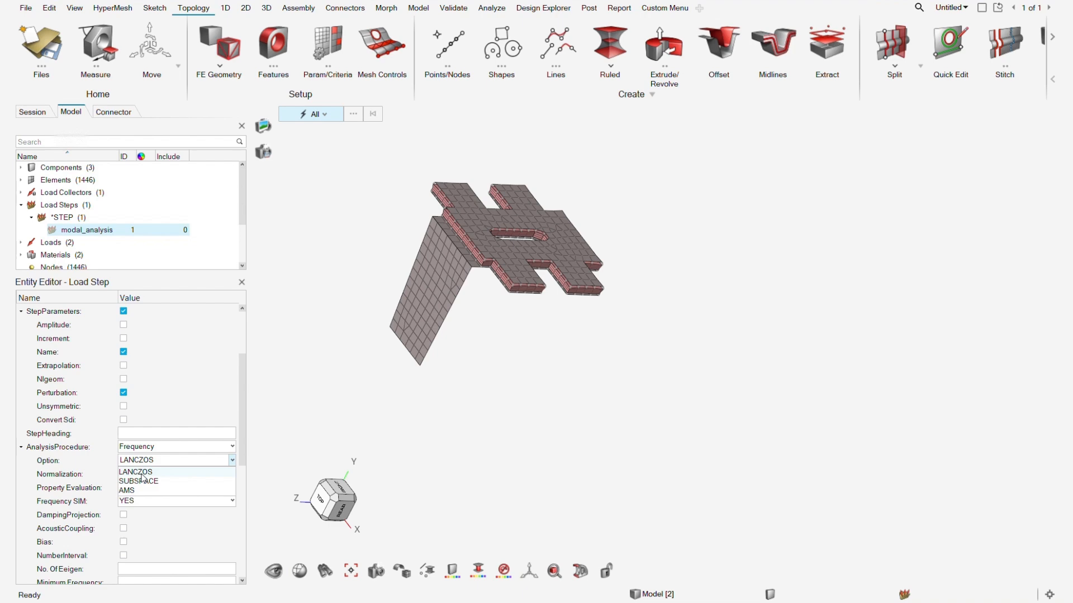
left_click(141, 473)
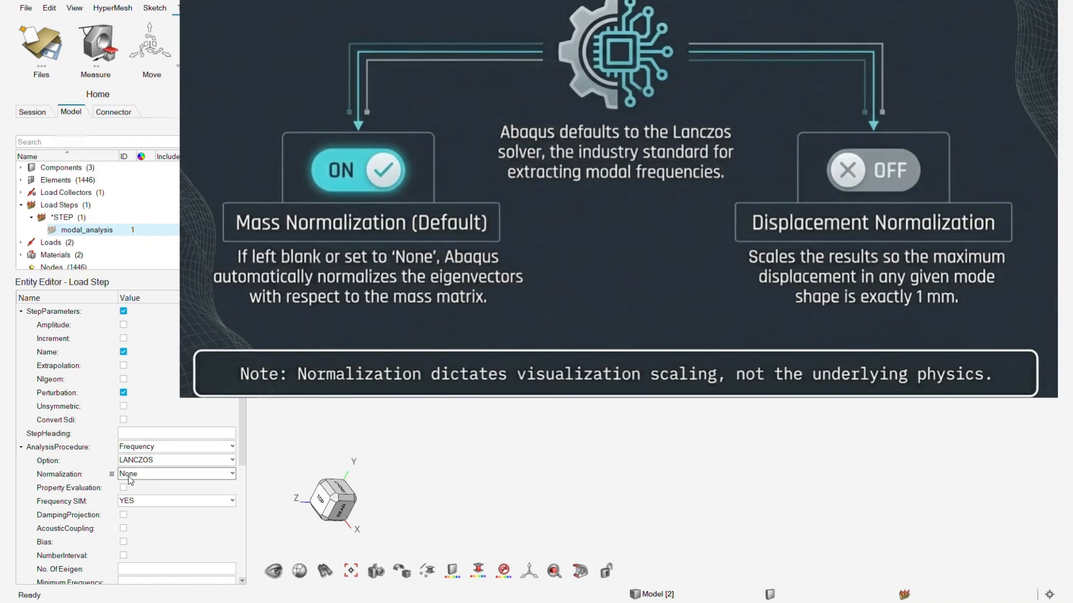
left_click(129, 474)
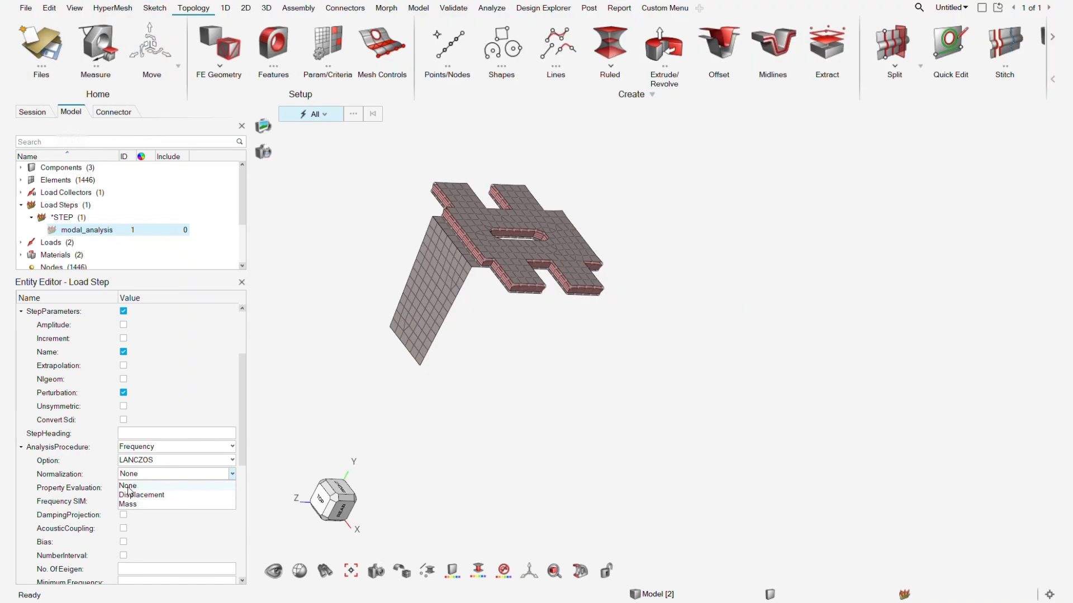
left_click(128, 487)
left_click(131, 501)
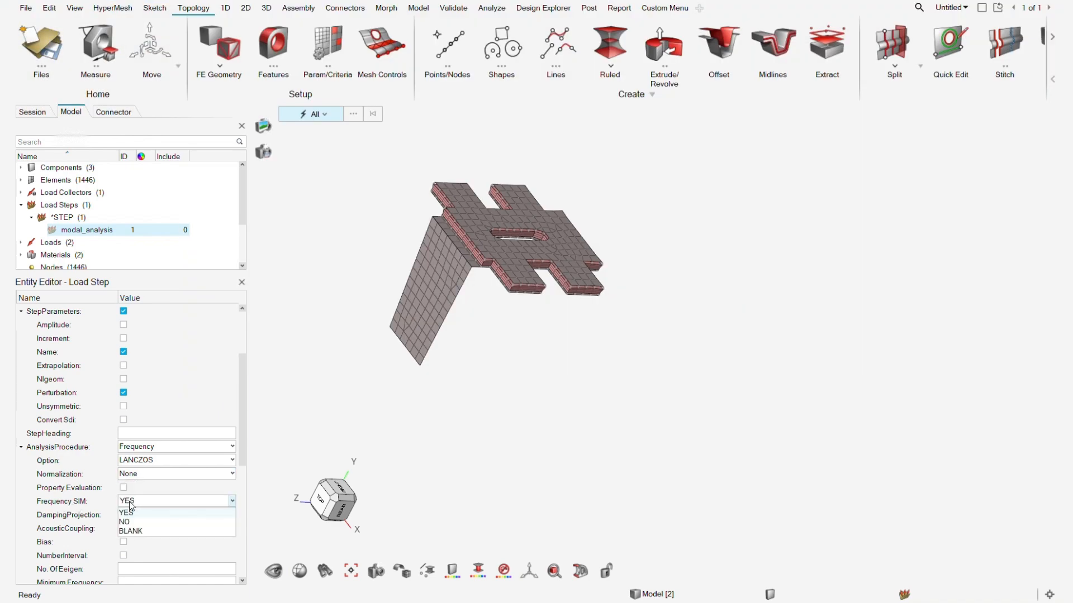
left_click(127, 514)
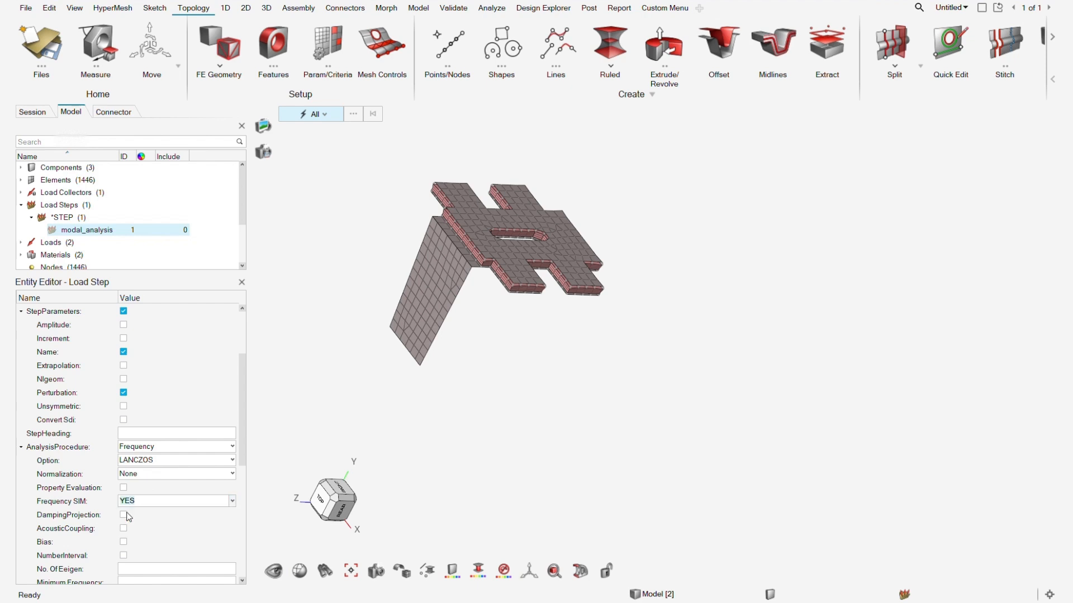
- Set the number of eigenvalues for the frequency procedure to 20, leaving the frequency limits and shift point blank
scroll(134, 503, "down", 3)
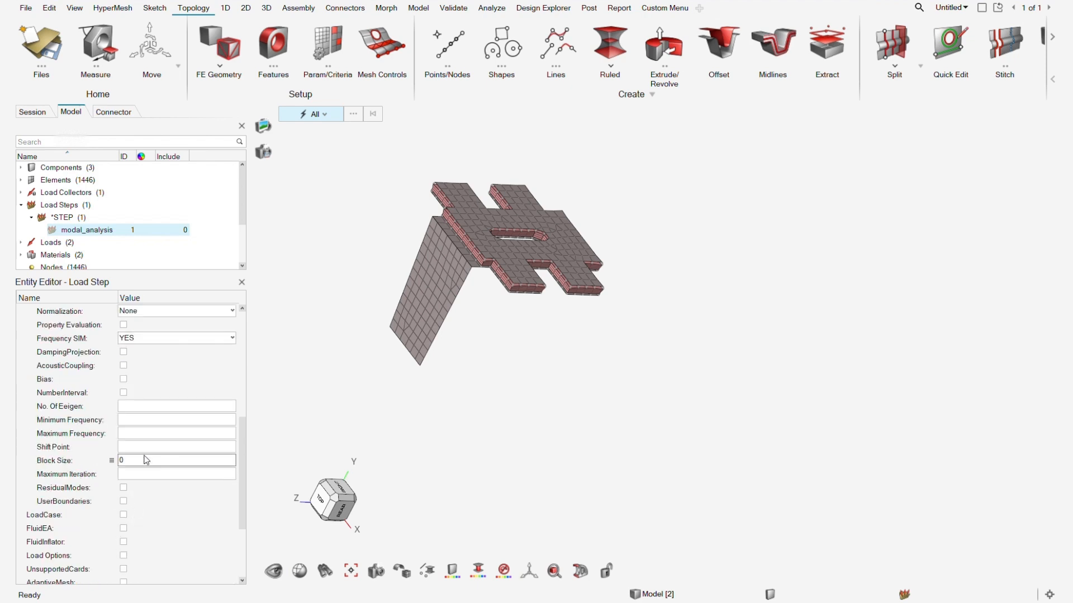
scroll(72, 433, "up", 1)
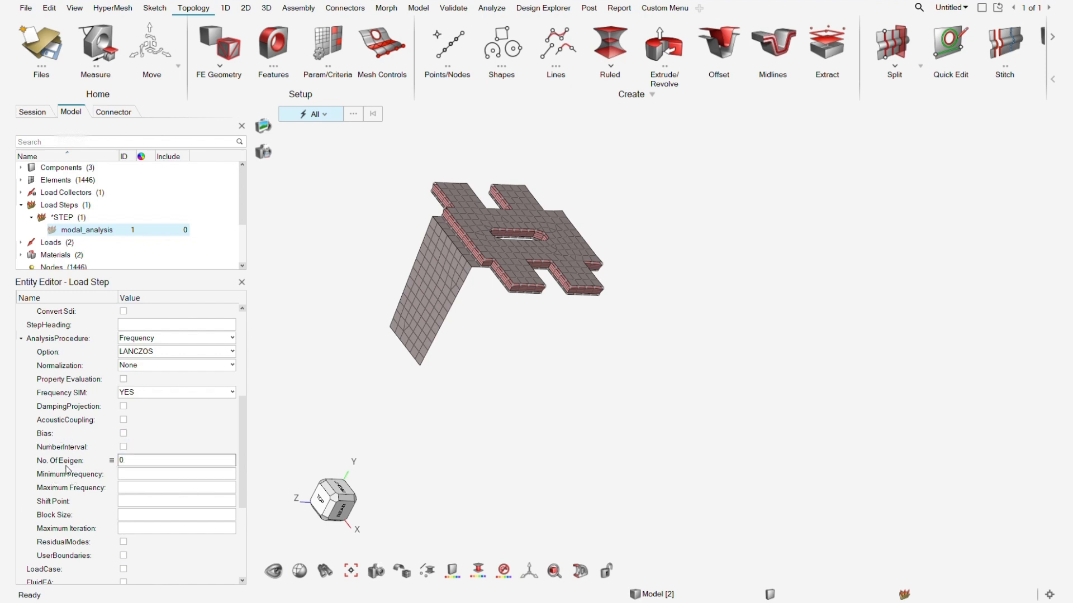
left_click(122, 474)
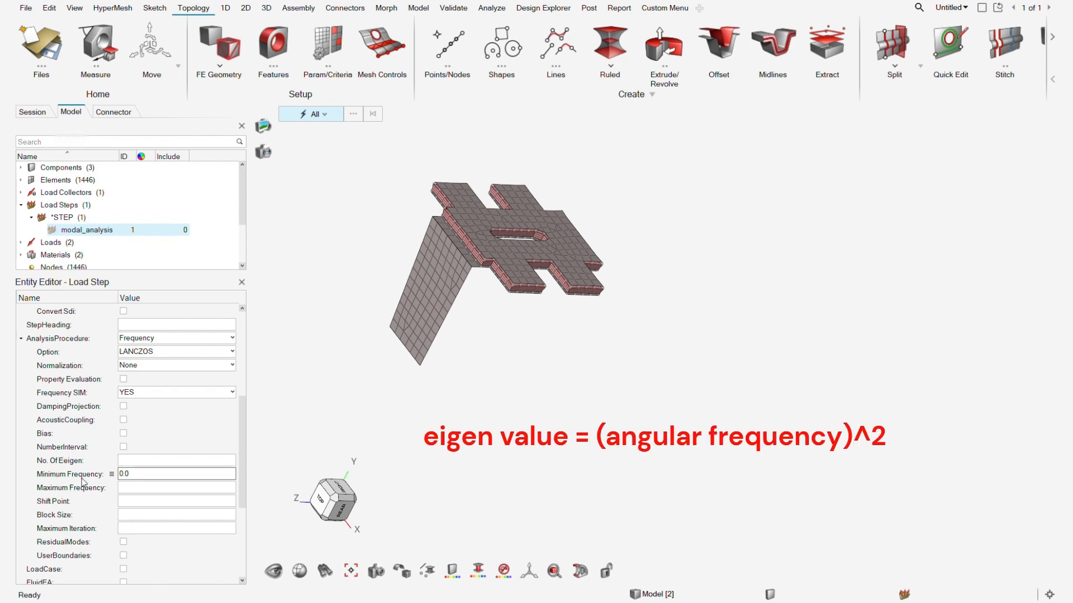
left_click(65, 492)
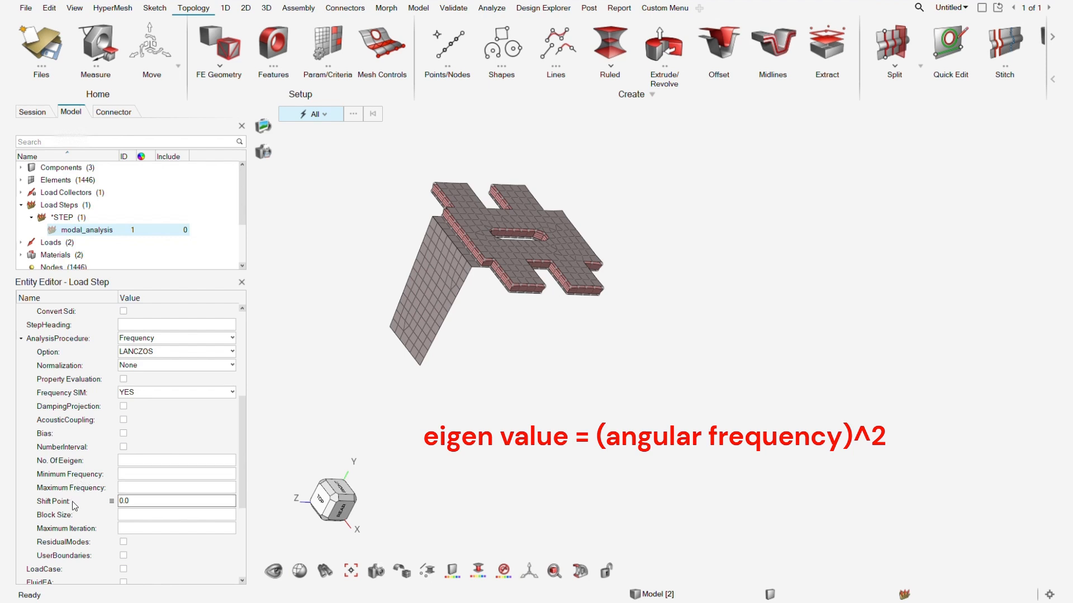
left_click(132, 461)
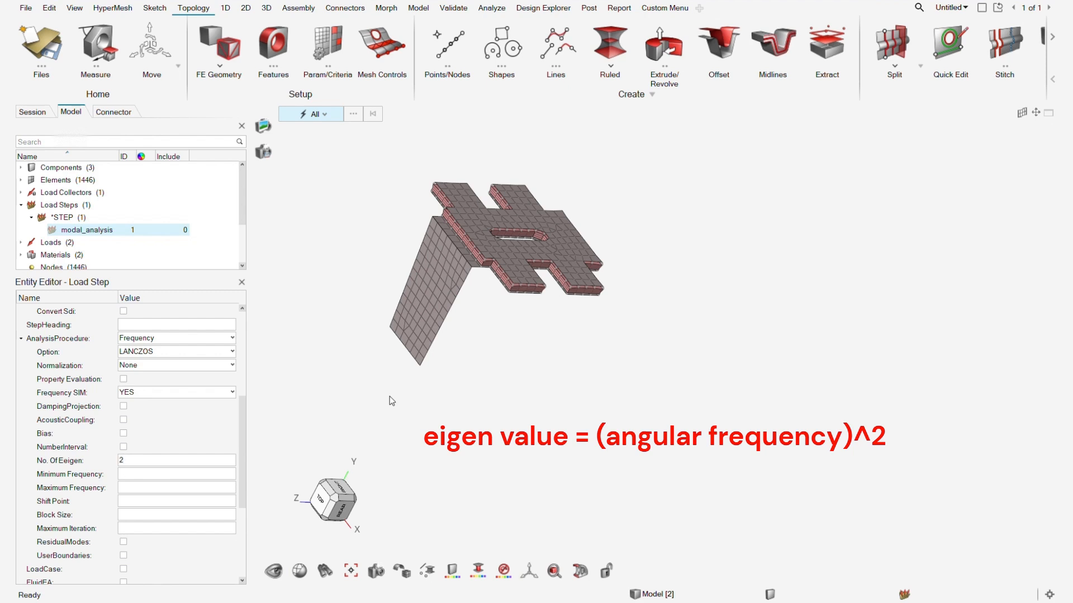
type("20")
scroll(134, 464, "down", 4)
scroll(134, 464, "up", 5)
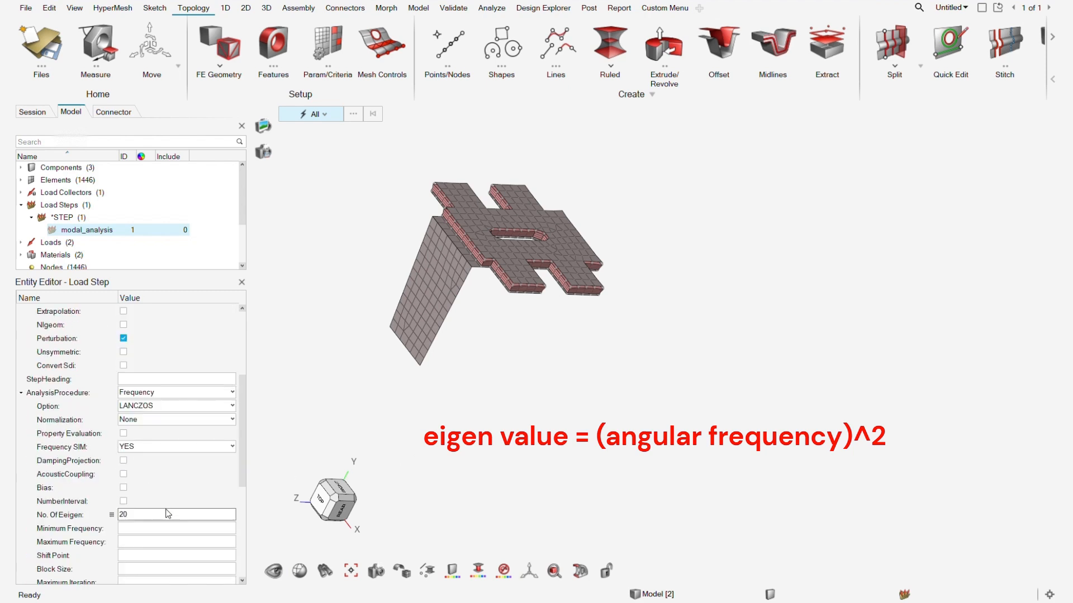
scroll(140, 442, "down", 4)
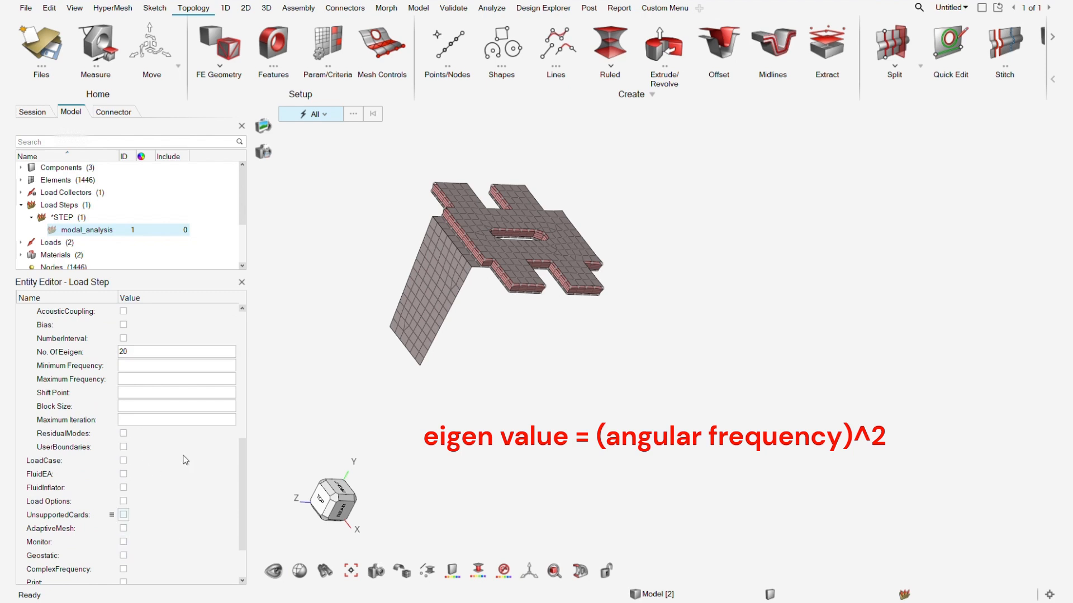
left_click(186, 423)
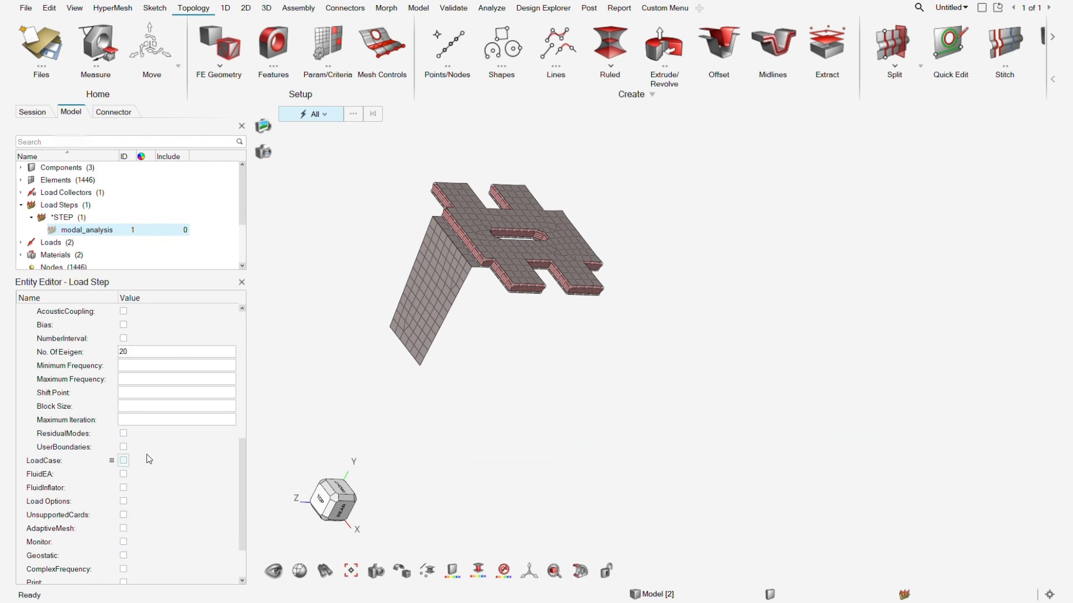
scroll(190, 447, "up", 4)
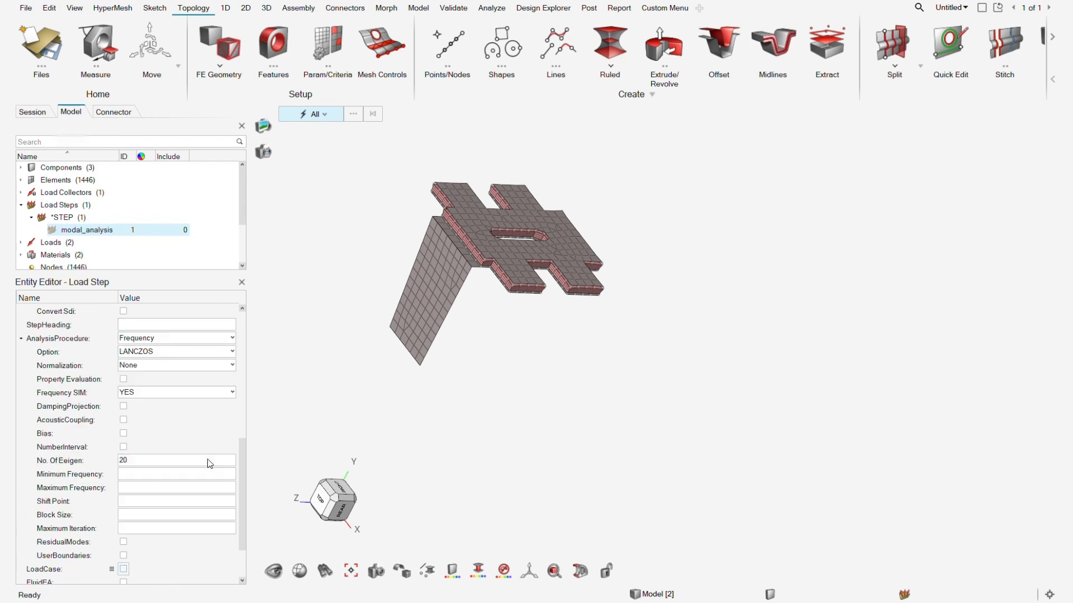
scroll(190, 467, "up", 3)
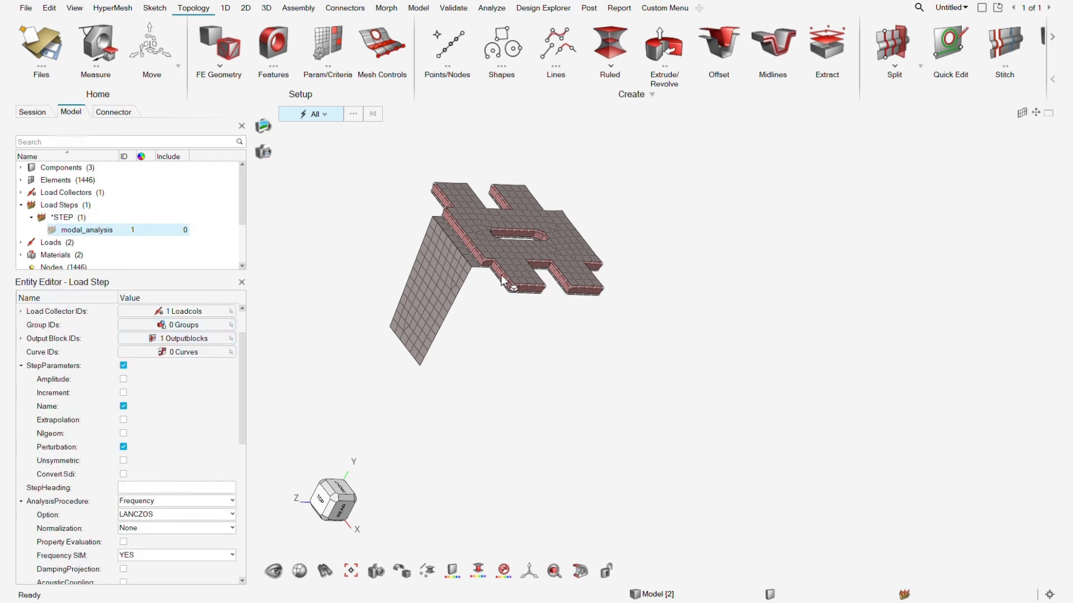
- Review the modal_analysis load step on the model and examine where its force and constraint are applied
right_click_drag(510, 284, 550, 303, "ctrl")
left_click(80, 255)
left_click(83, 231)
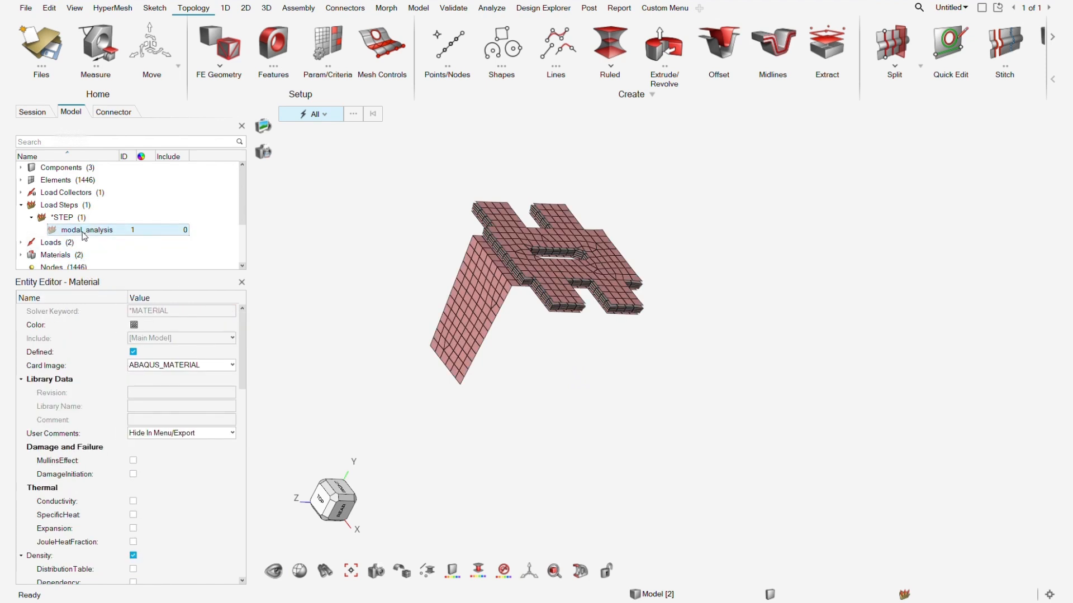
middle_click_drag(487, 296, 458, 315)
scroll(640, 248, "up", 3)
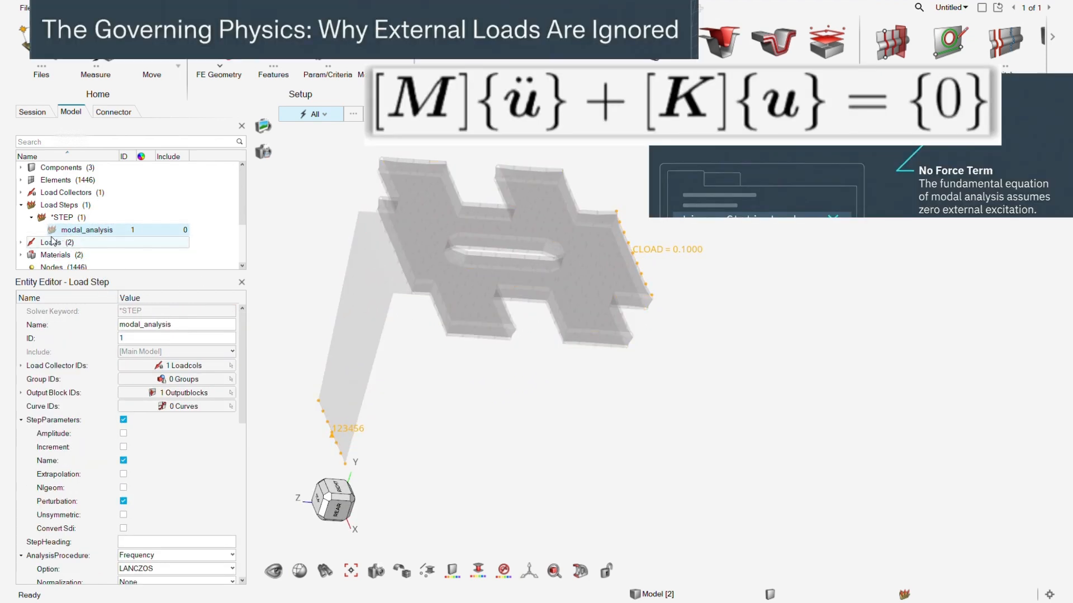
left_click(104, 230)
right_click_drag(623, 277, 653, 263)
scroll(653, 263, "down", 3)
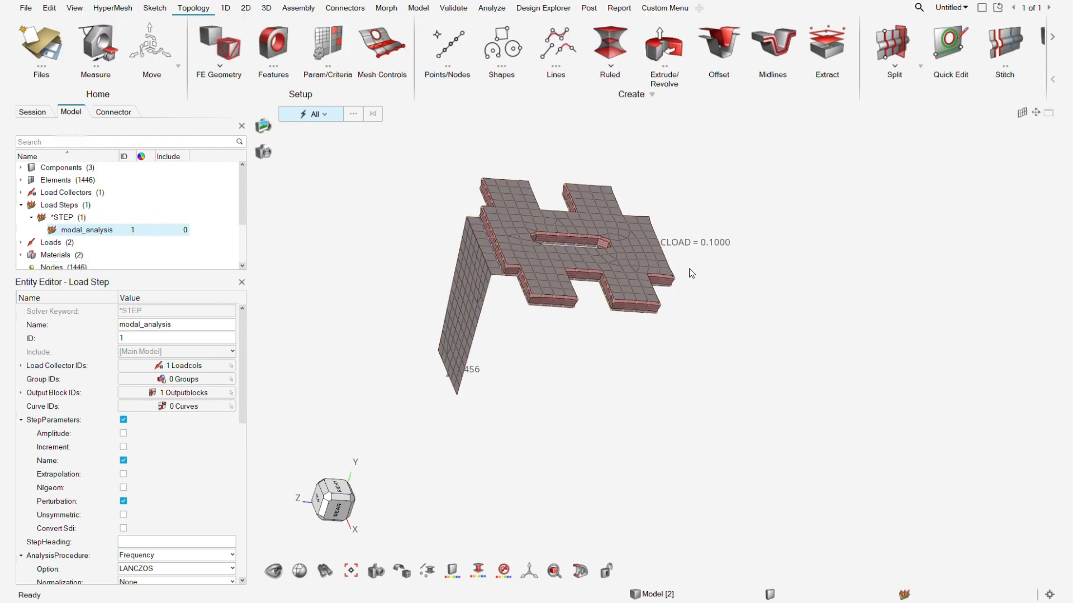
right_click_drag(696, 309, 663, 284)
scroll(646, 229, "up", 2)
right_click_drag(653, 237, 641, 280)
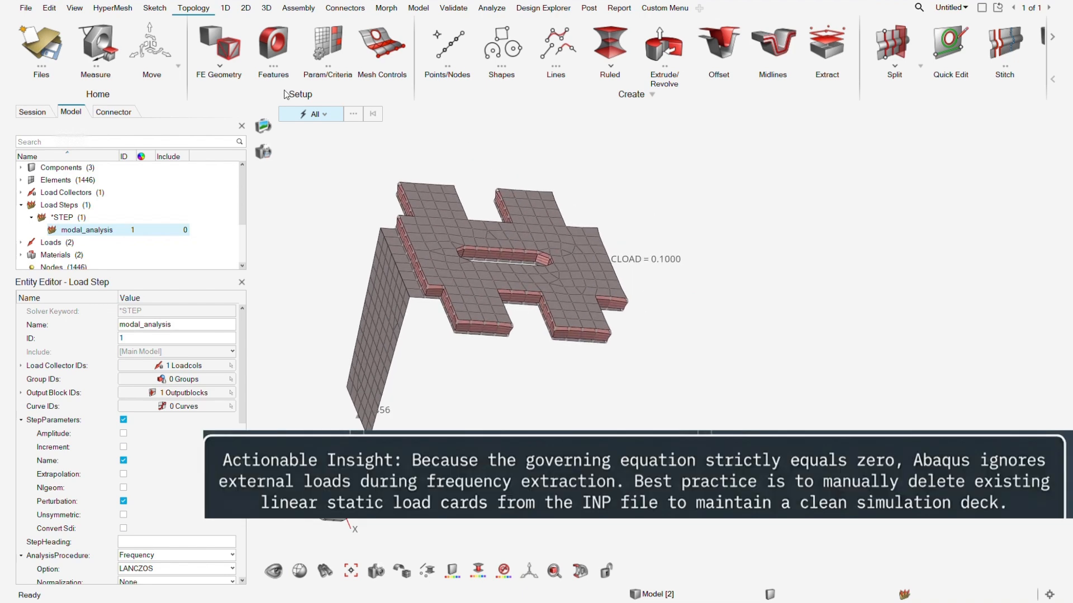
- Delete the CLOAD force from the model's loads, keeping the boundary constraint
left_click(446, 9)
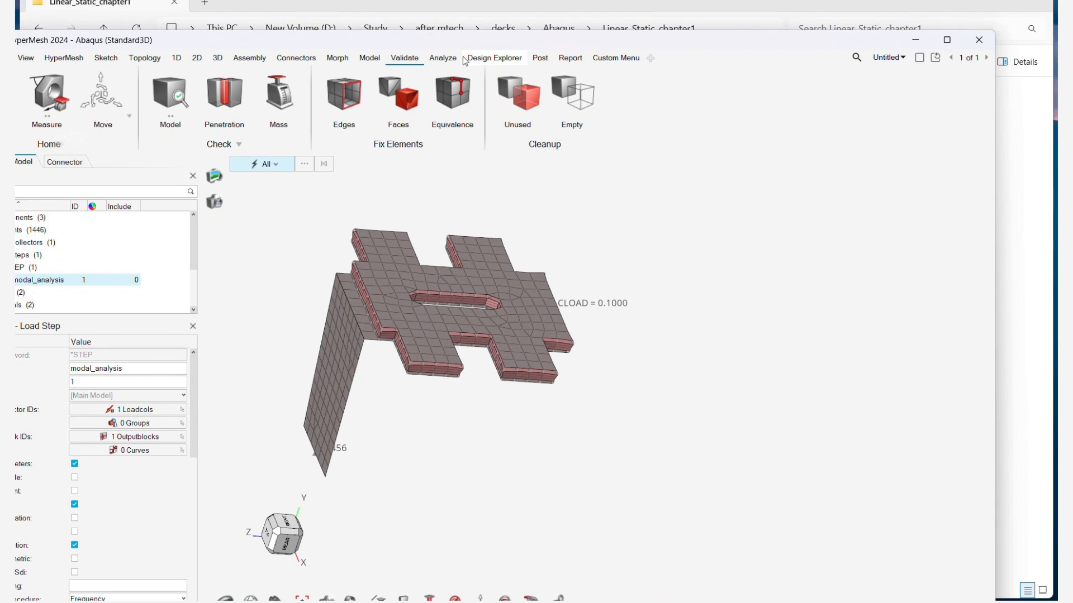
left_click(444, 58)
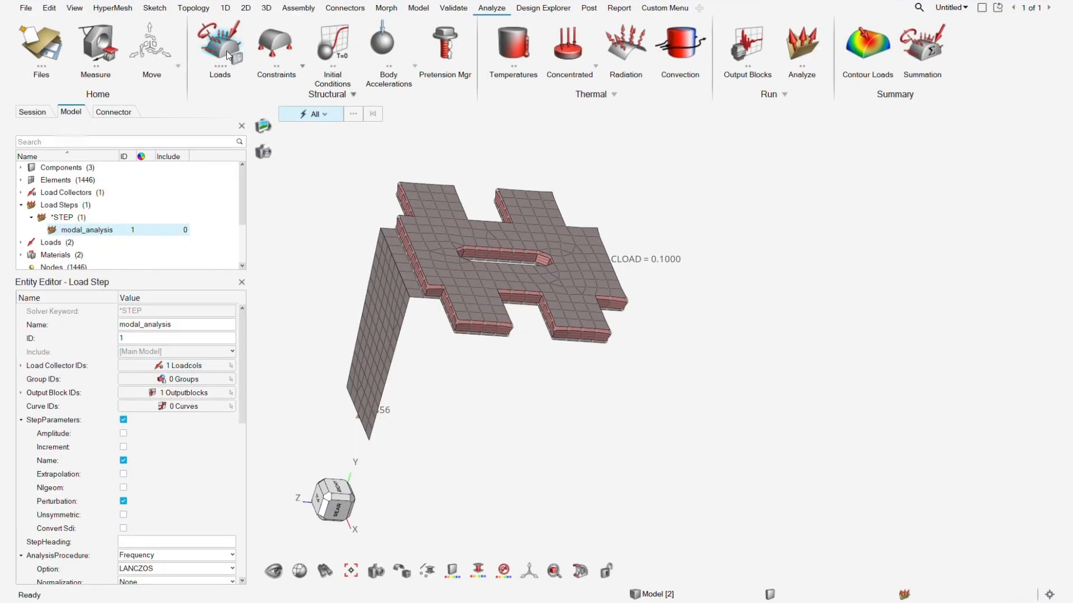
left_click(20, 242)
left_click(69, 267)
scroll(66, 262, "down", 3)
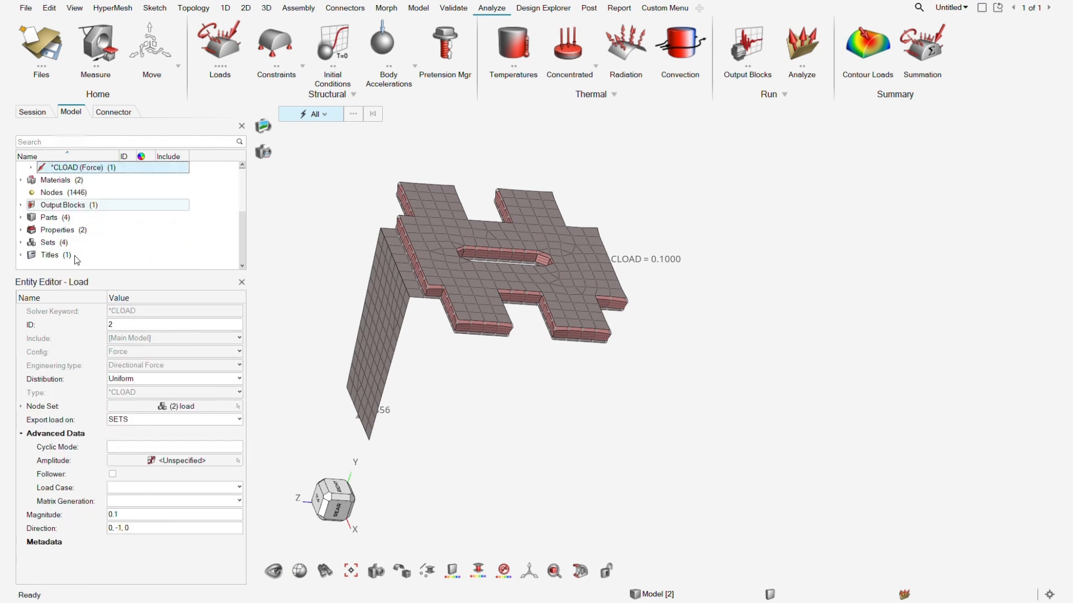
right_click(61, 170)
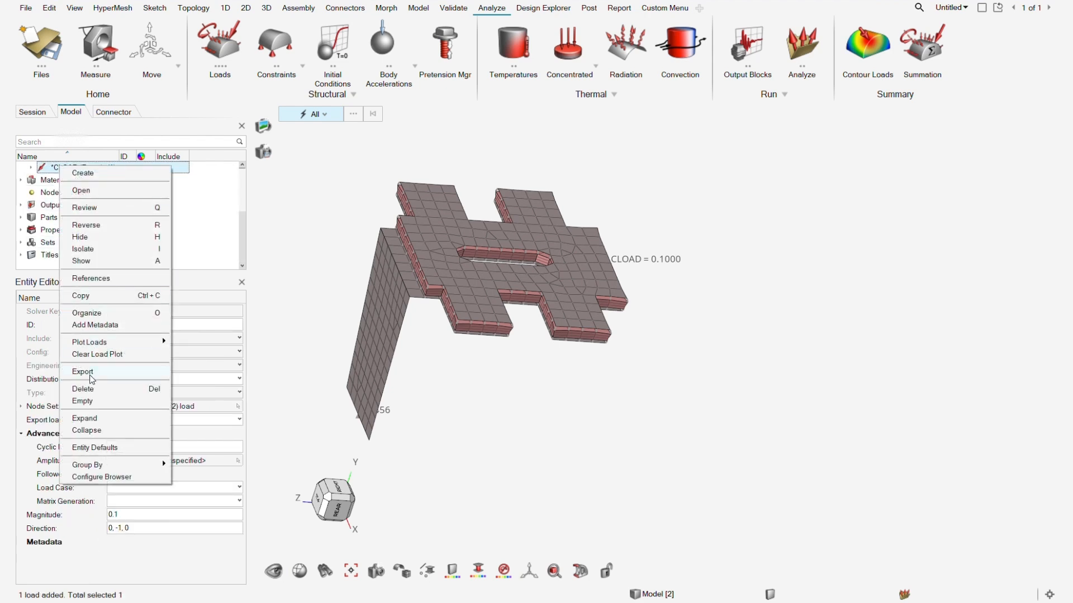
left_click(90, 394)
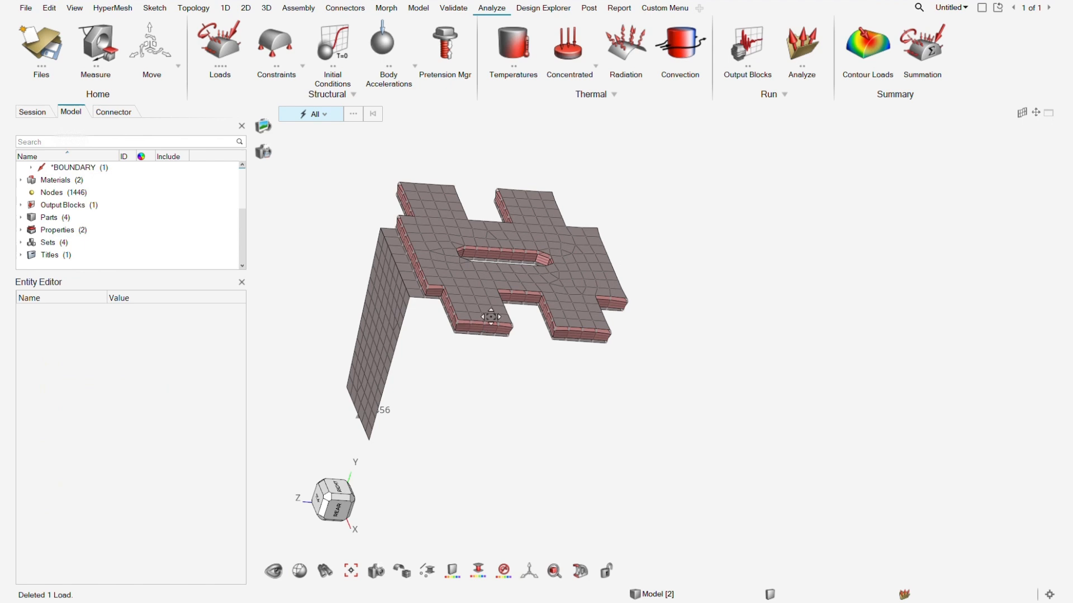
- Open OutputBlock_1 and examine its node and element output requests
right_click_drag(405, 293, 381, 315)
middle_click_drag(436, 313, 475, 275)
scroll(476, 275, "down", 3)
right_click(133, 252)
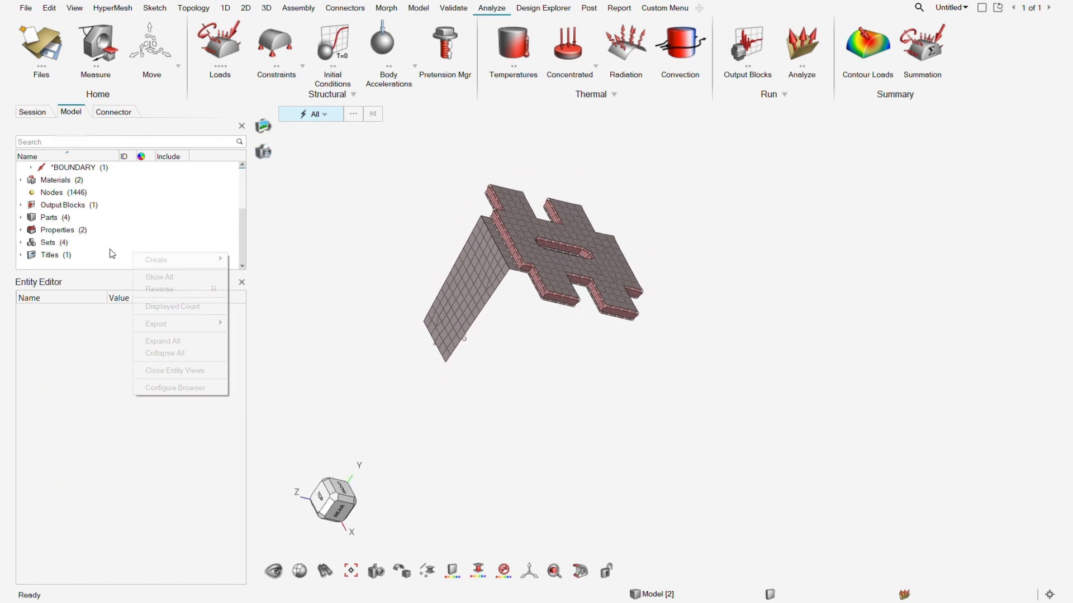
left_click(21, 205)
left_click(99, 222)
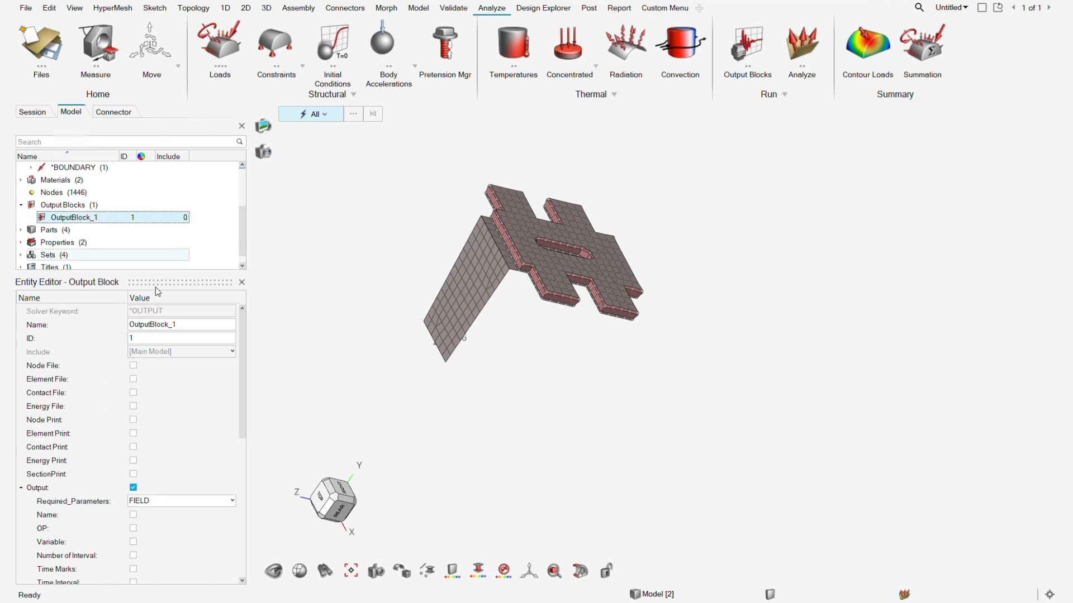
left_click_drag(241, 400, 240, 500)
scroll(155, 476, "down", 2)
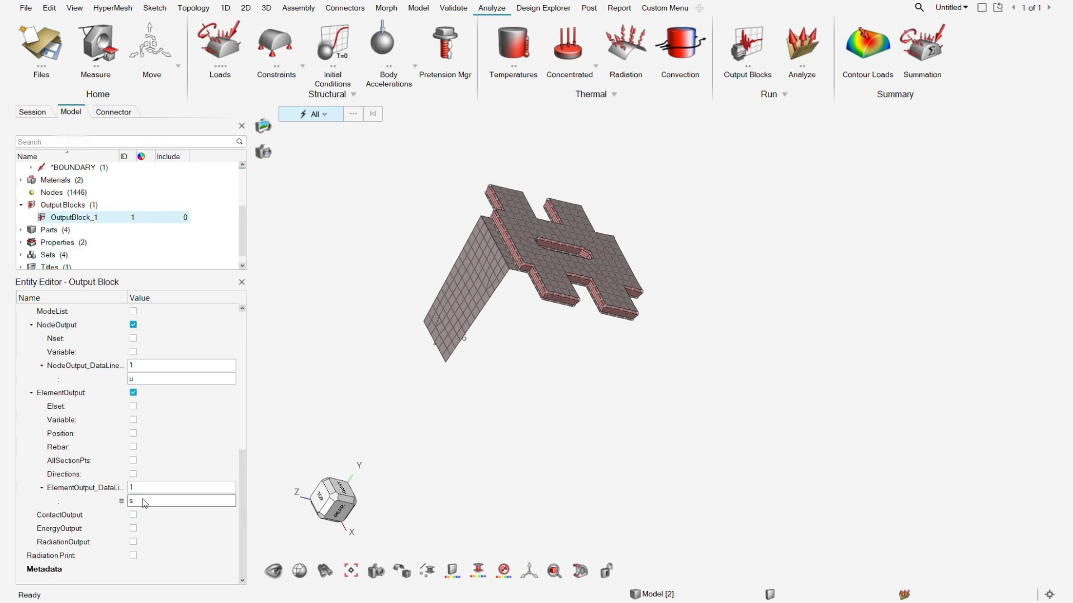
- Expand OutputBlock_1's element output to two data lines and enter se as the second request
left_click(141, 486)
type("2")
key("Return")
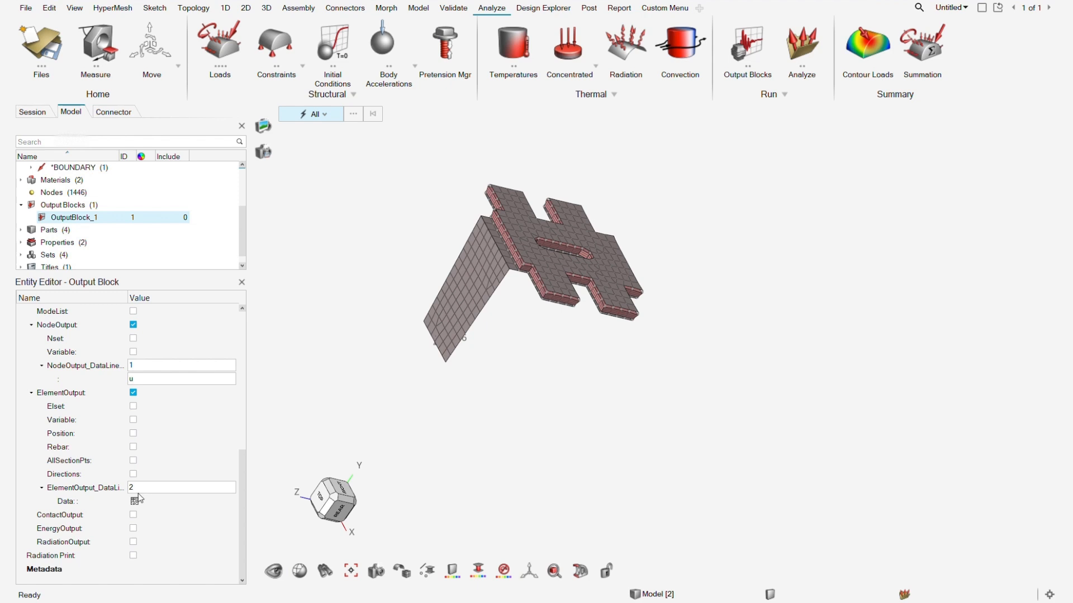
left_click(134, 501)
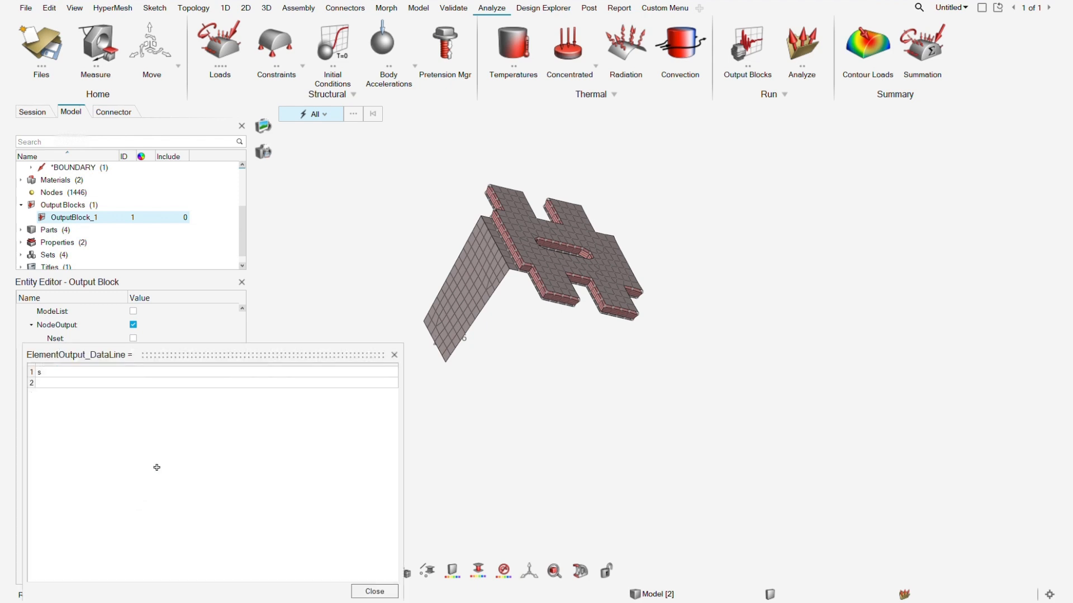
left_click(48, 382)
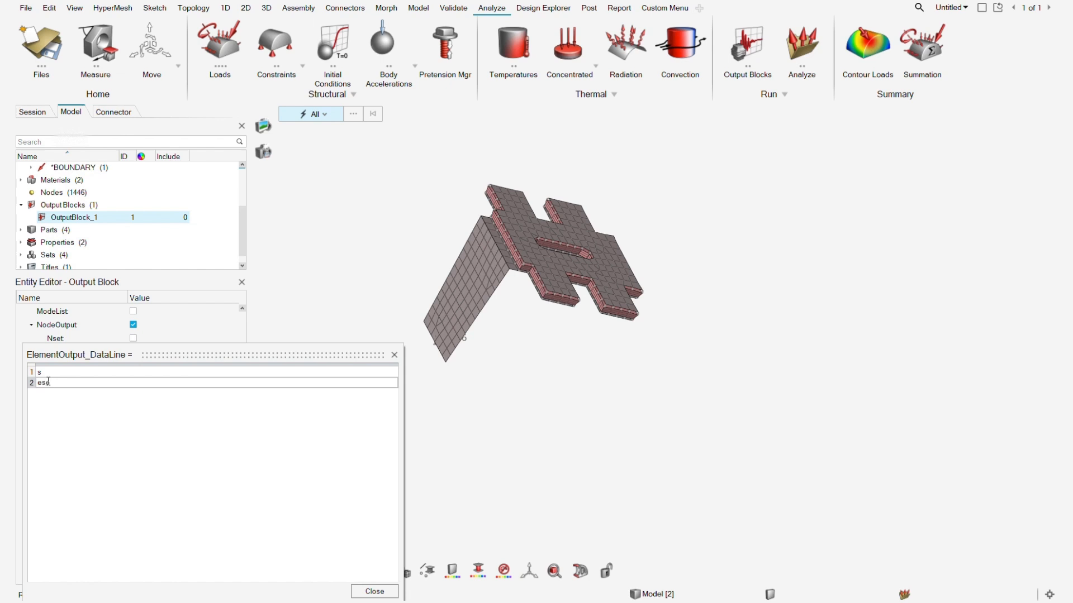
left_click_drag(100, 330, 147, 234)
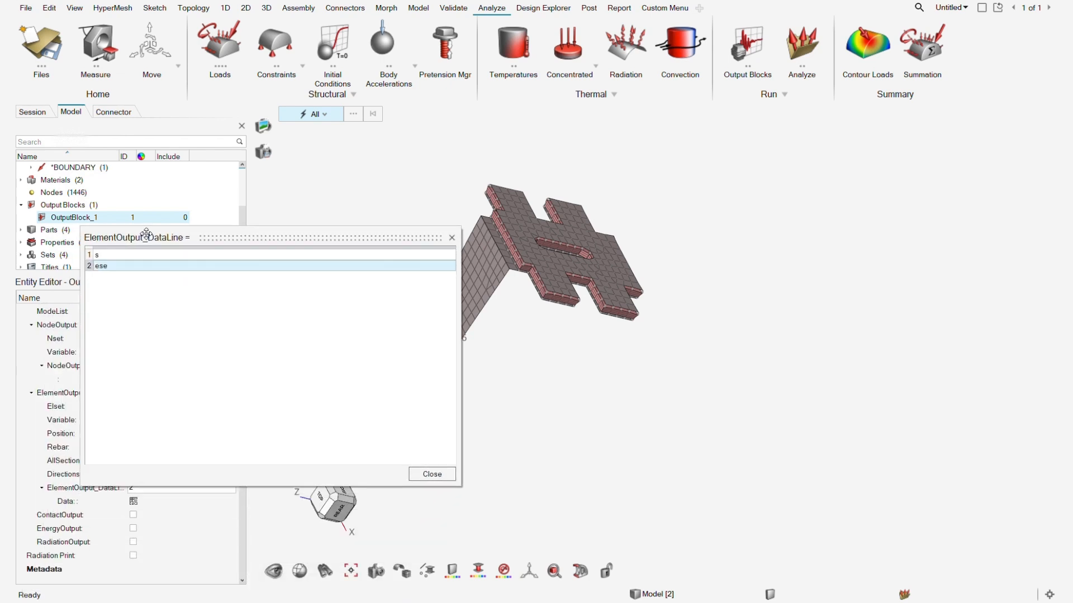
double_click(114, 267)
type("se")
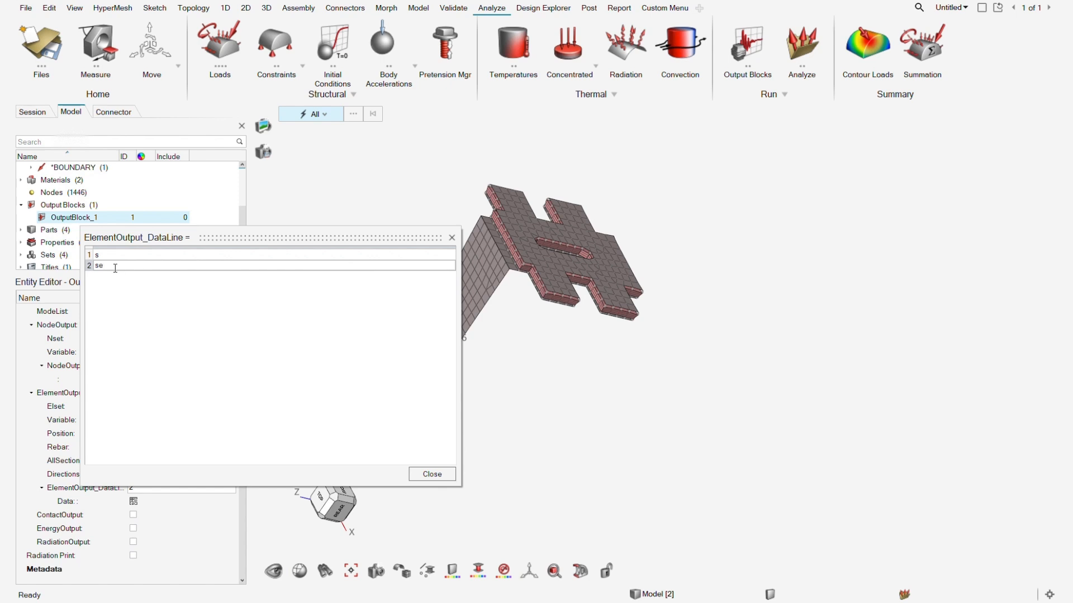
key("Return")
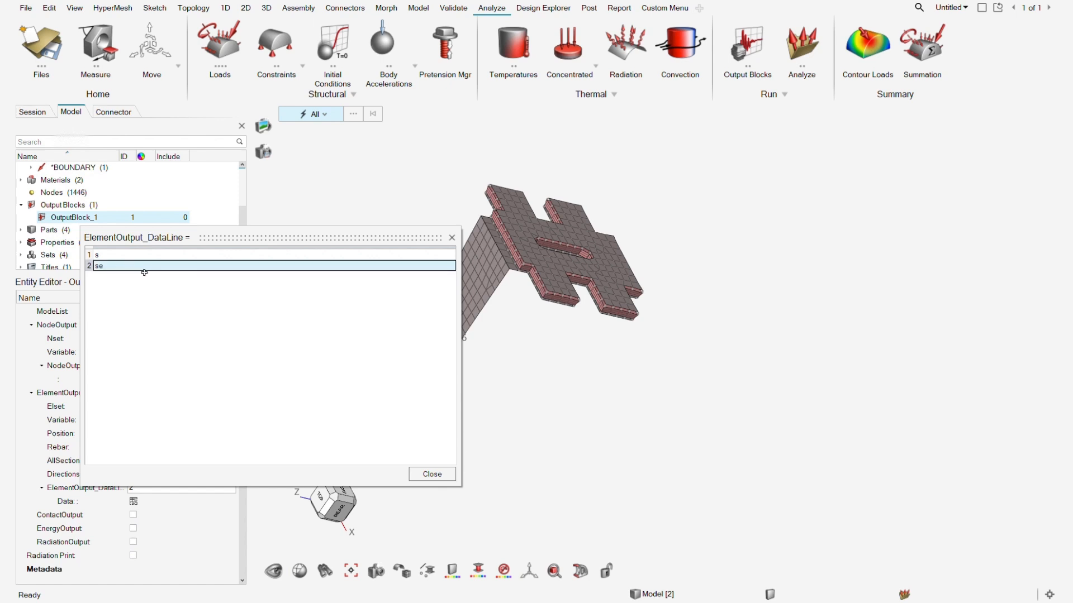
left_click(432, 473)
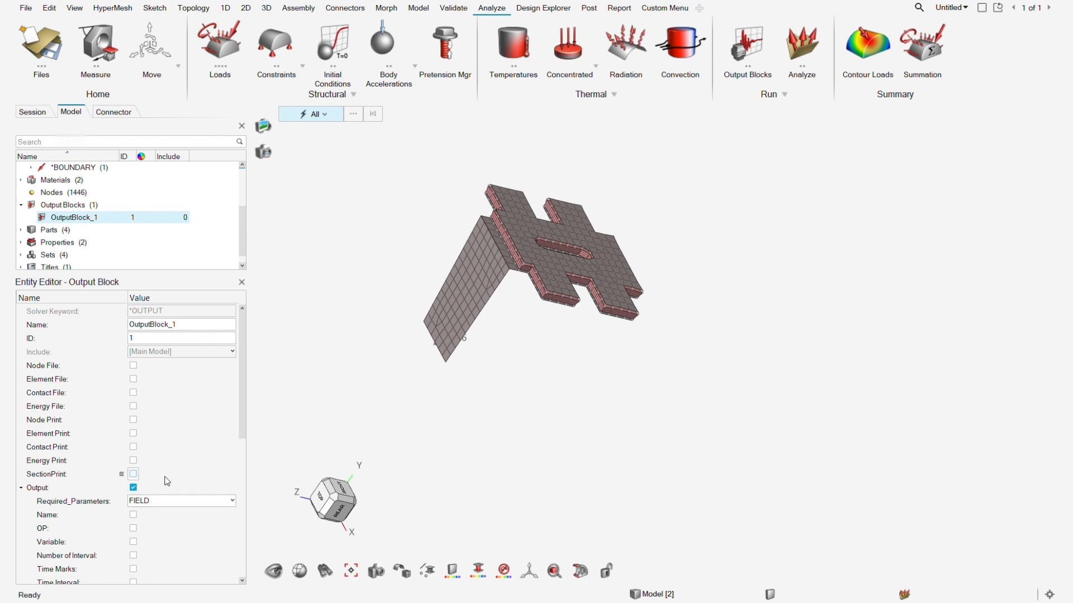
scroll(152, 541, "down", 5)
scroll(140, 483, "down", 1)
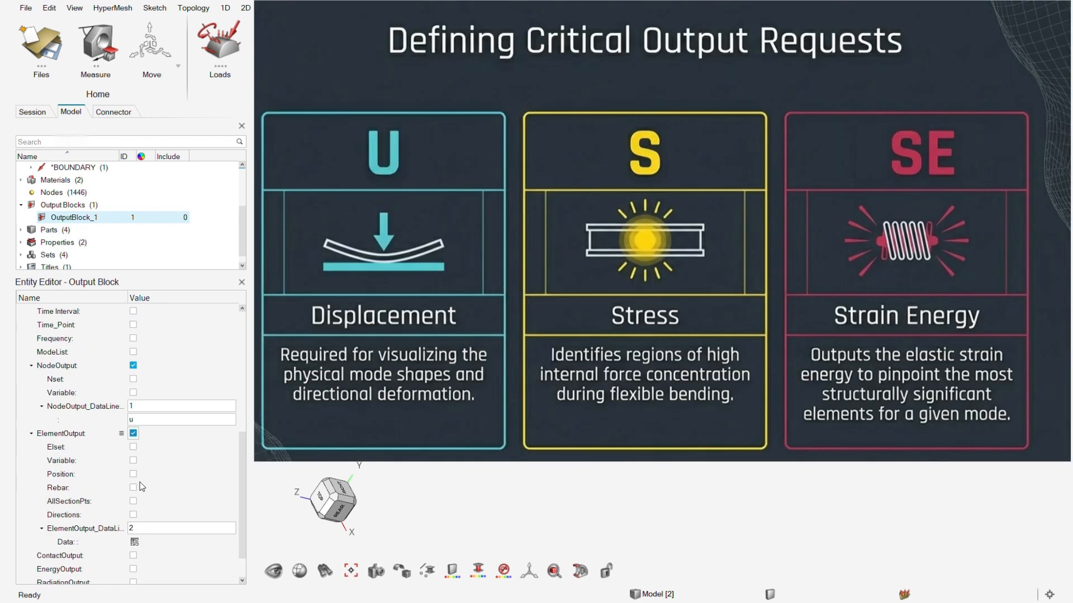
scroll(168, 466, "up", 6)
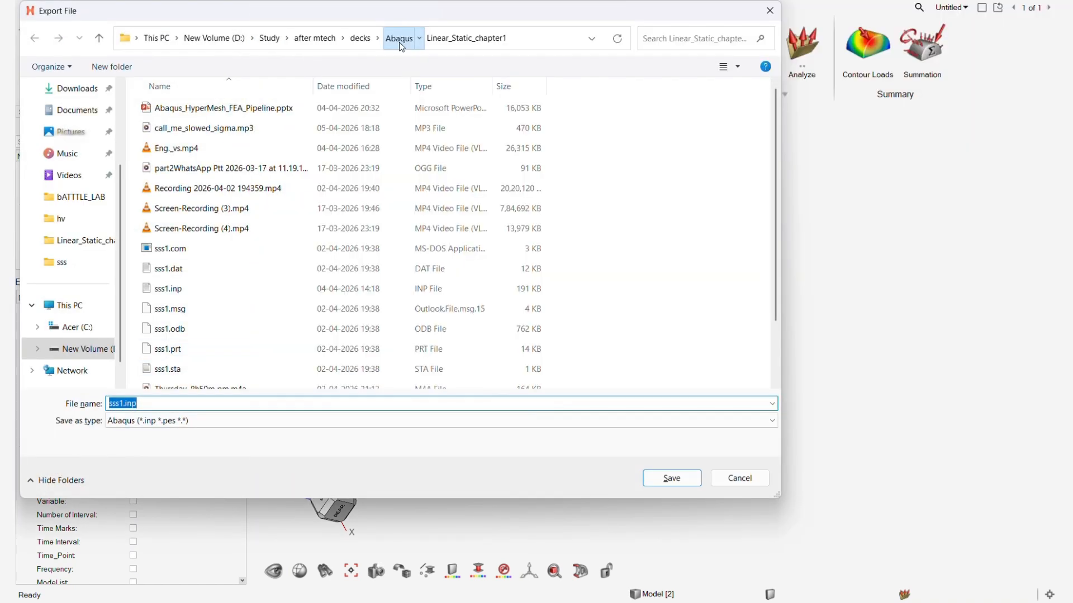
- Create a folder named modal_analysis_Chapter2 inside the Abaqus folder and open it as the export location
left_click(400, 39)
right_click(293, 183)
mouse_move(362, 312)
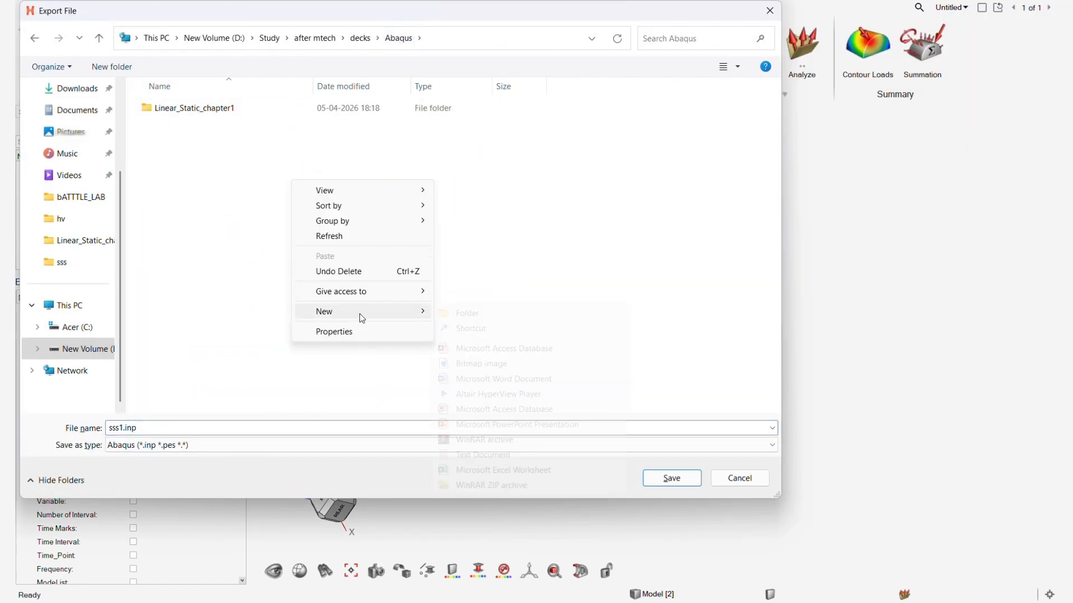
left_click(463, 314)
type("modal")
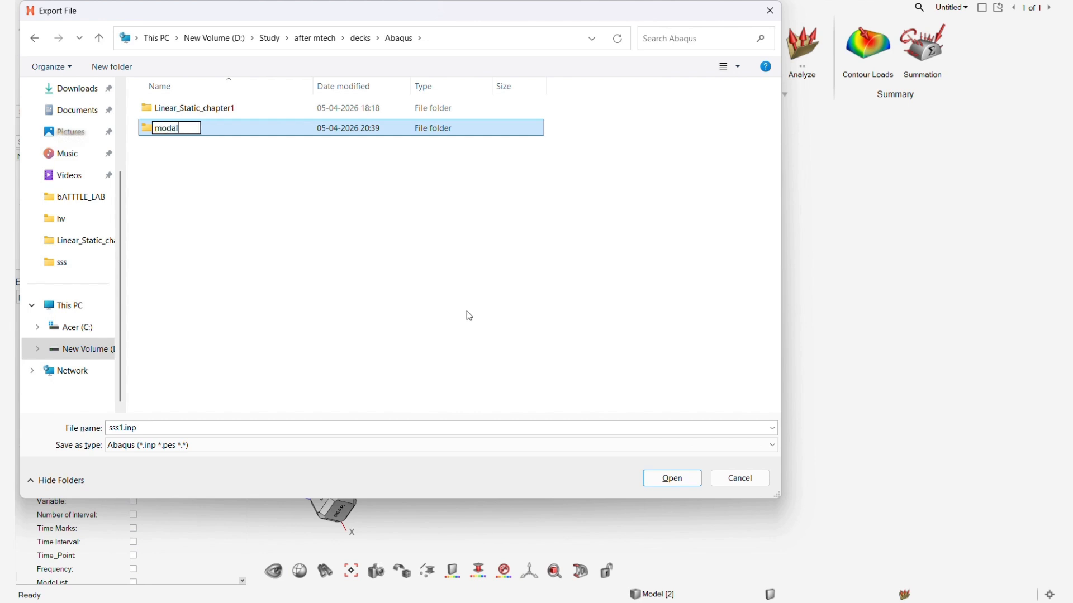
type("_analysis_Chapter2")
key("Return")
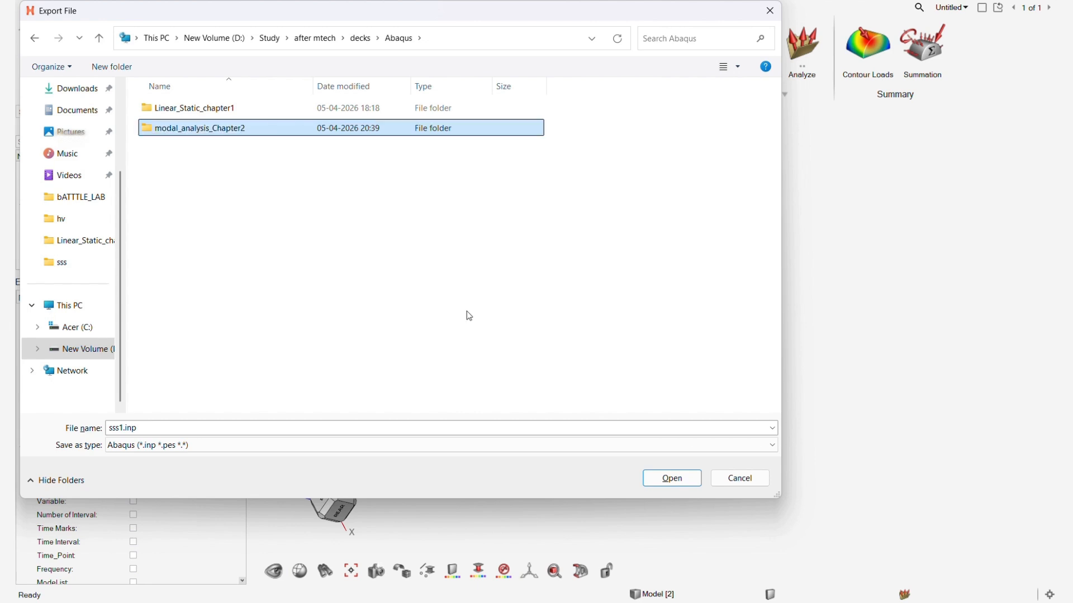
key("Return")
- Export the solver deck as constained_modal_analysis with the default export options
left_click(369, 430)
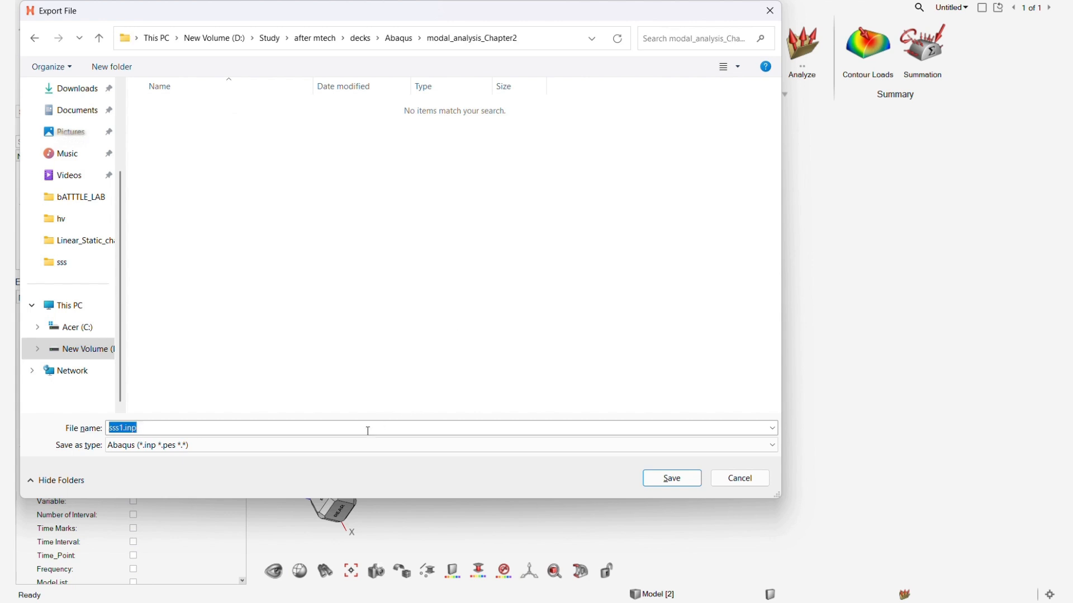
type("constaine")
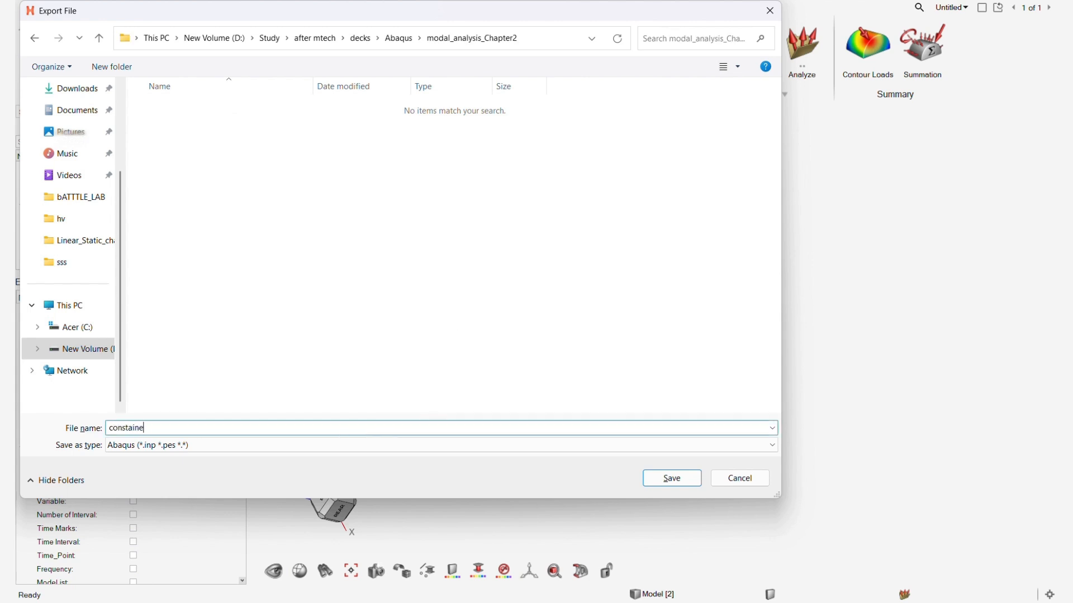
type("d_modal_analysis")
key("Return")
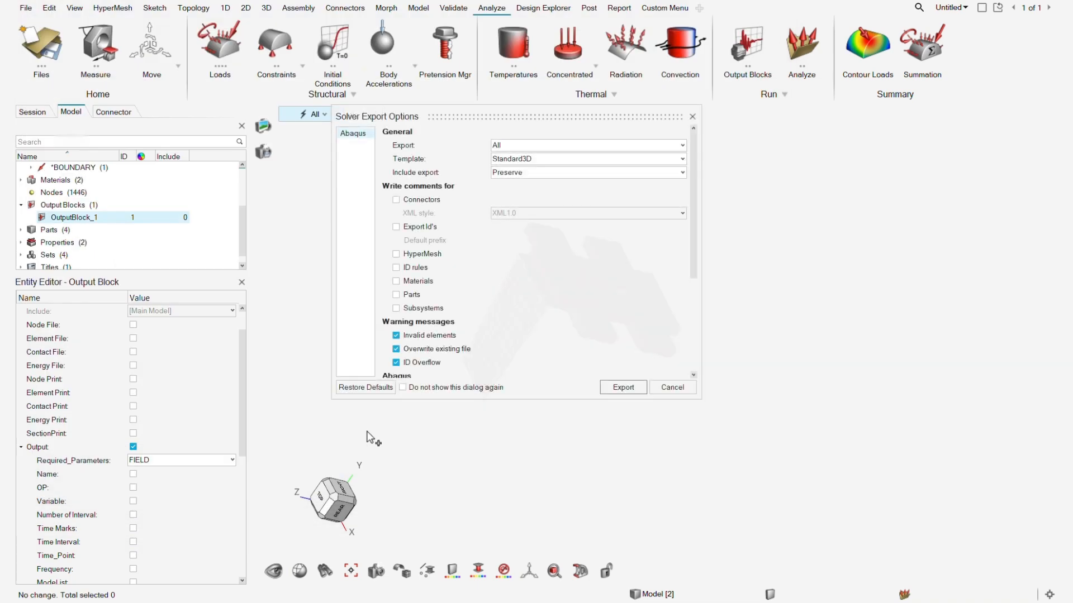
left_click(621, 387)
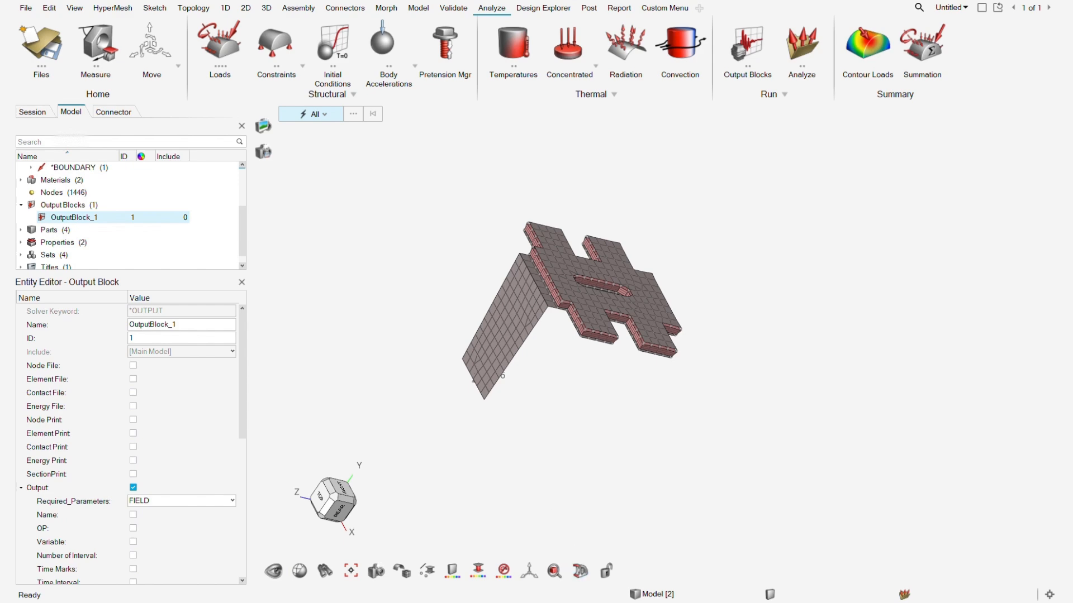
- Switch to File Explorer and open constained_modal_analysis.inp from the modal_analysis_Chapter2 folder in Notepad
mouse_move(597, 602)
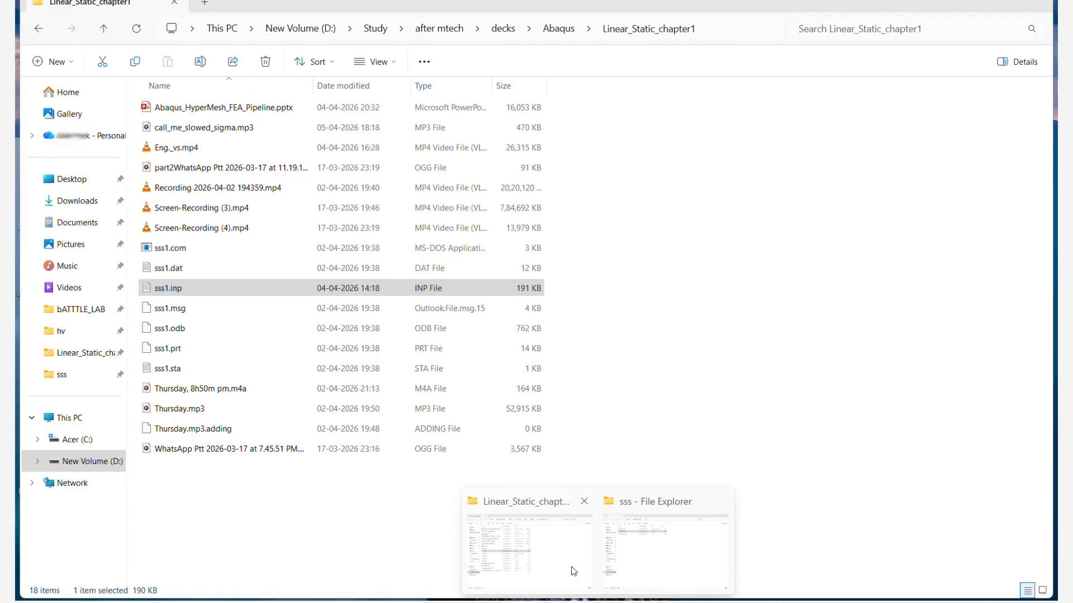
left_click(572, 570)
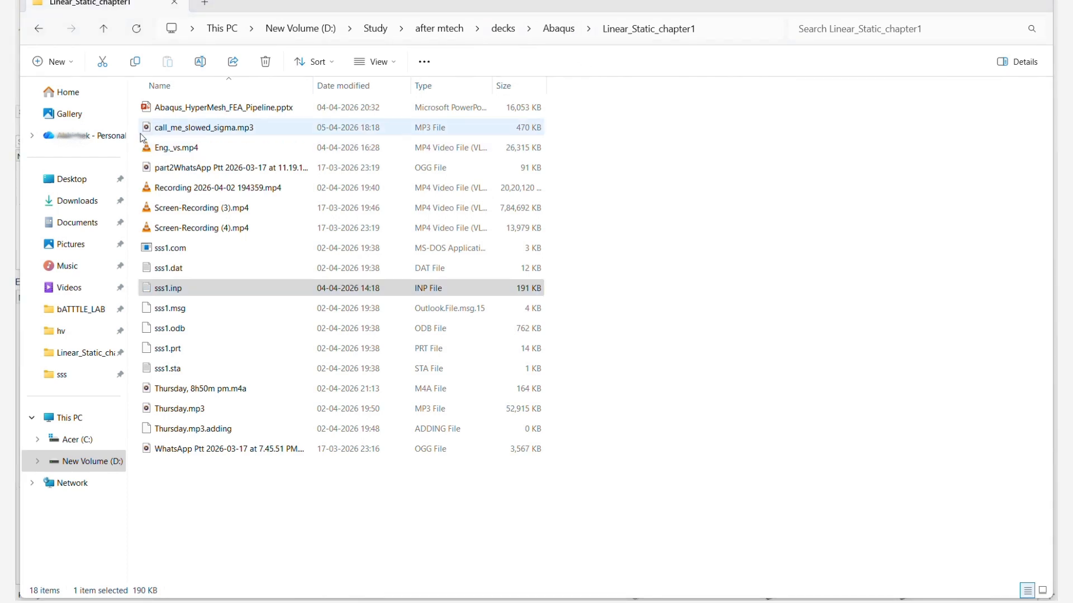
left_click(573, 33)
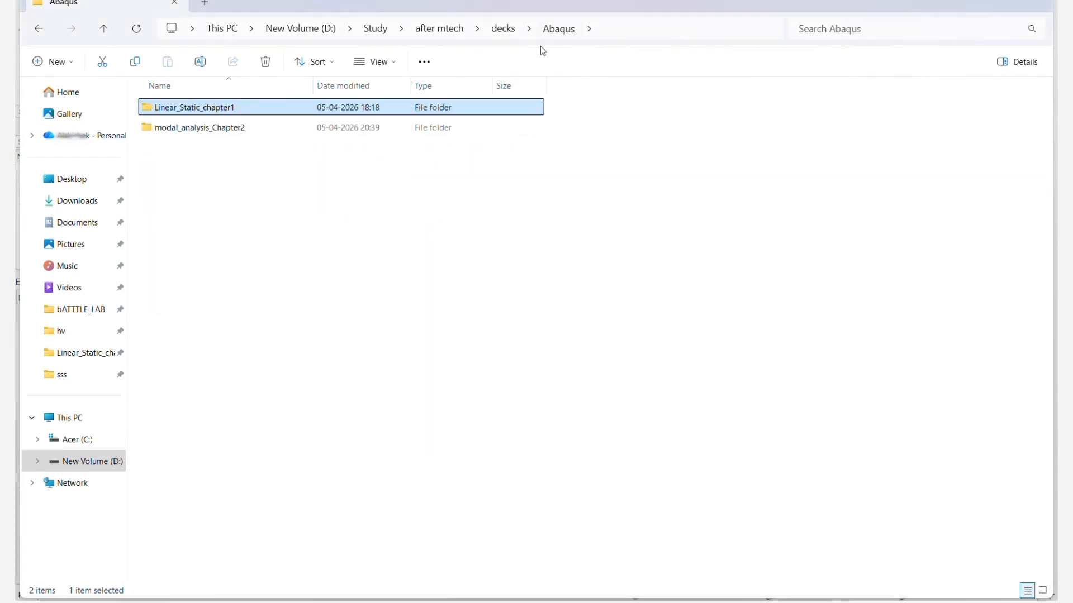
double_click(160, 128)
double_click(183, 112)
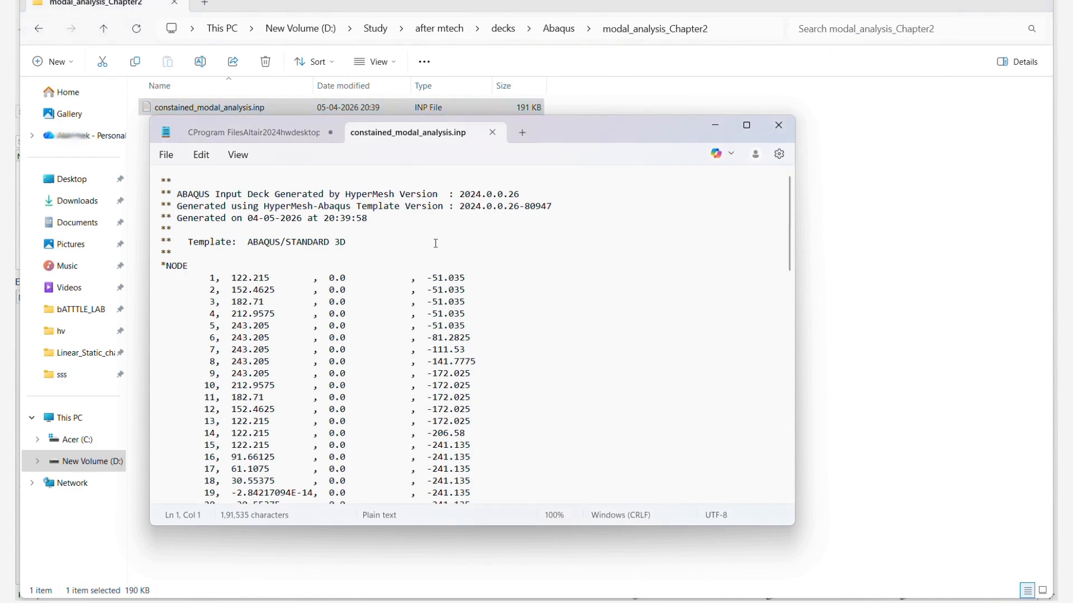
- Close the other open text file without saving its changes, leaving only the exported deck open
scroll(329, 223, "down", 8)
left_click(330, 132)
left_click(504, 364)
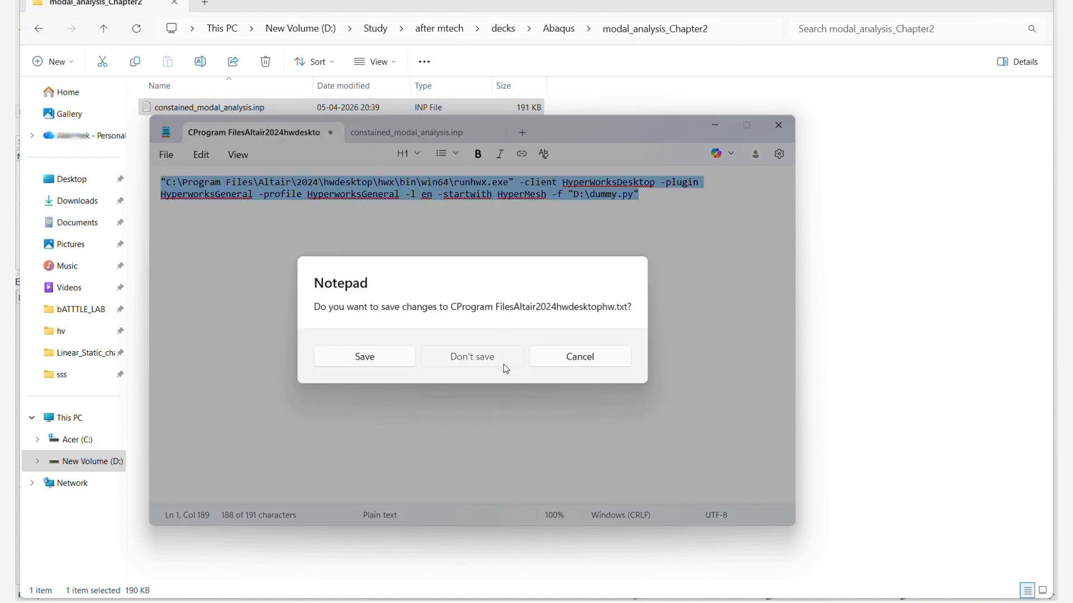
- Remove the PERTURBATION option from the deck's *STEP line, keep *FREQUENCY on its own line, and save the file
scroll(510, 274, "down", 15)
left_click_drag(791, 197, 790, 510)
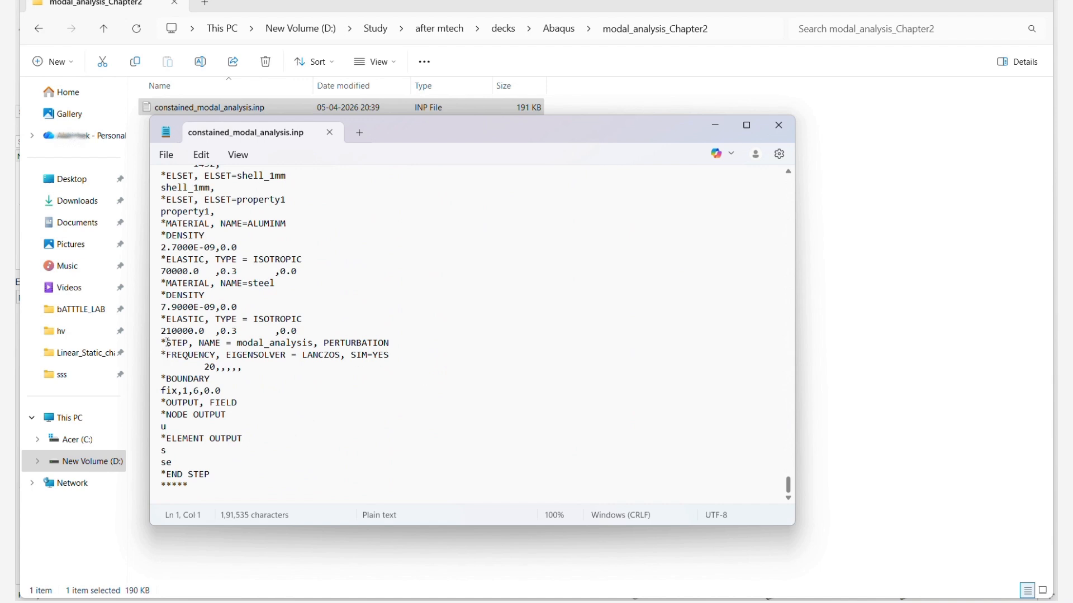
left_click_drag(197, 343, 315, 340)
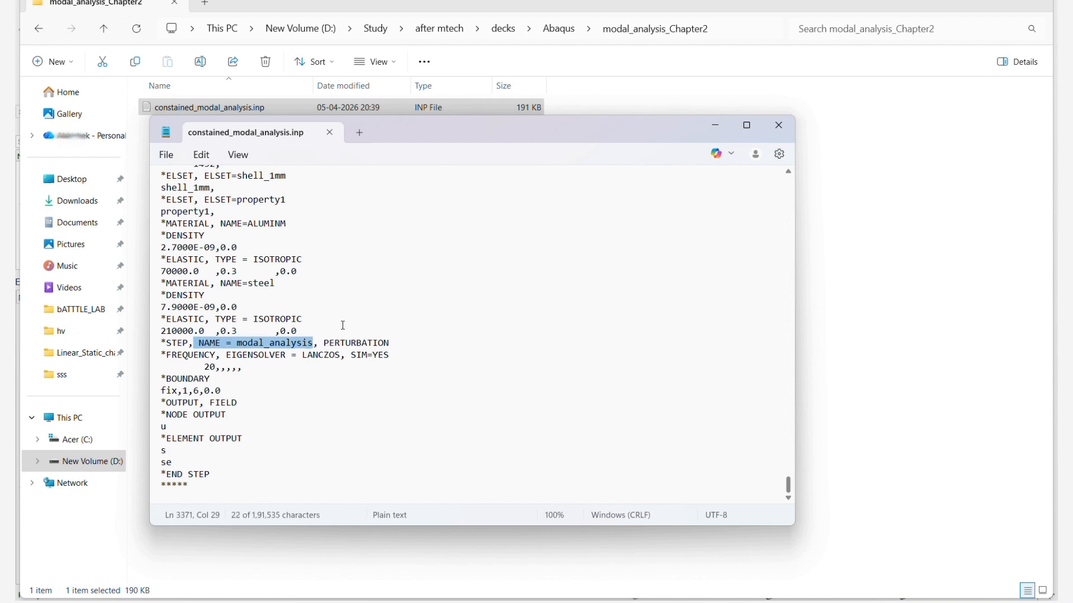
left_click(320, 343)
left_click_drag(312, 344, 406, 345)
key("BackSpace")
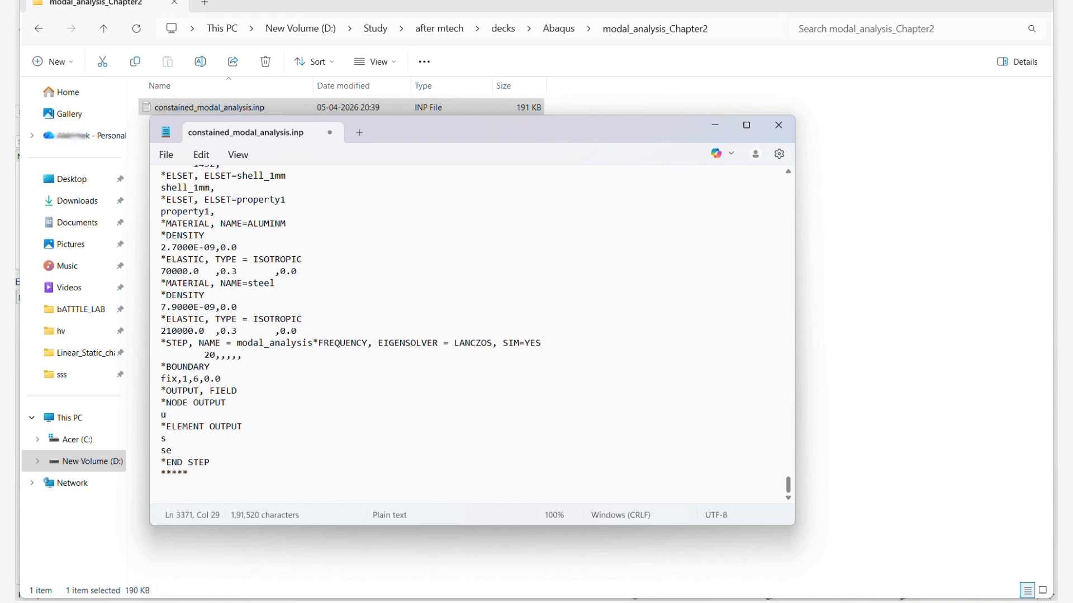
key("Return")
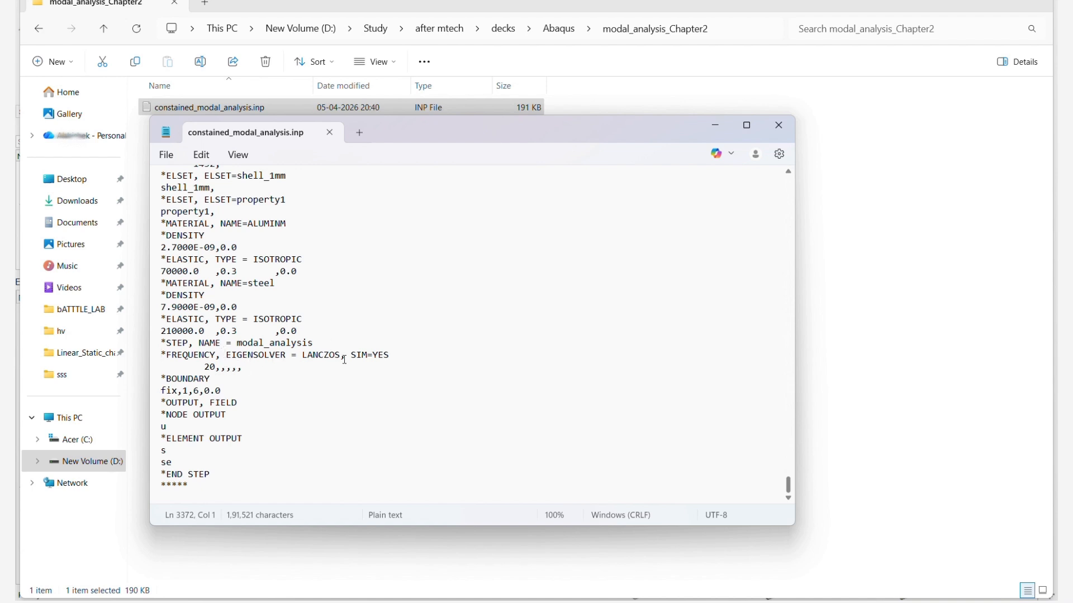
- Examine the SIM=YES option on the deck's *FREQUENCY line
left_click_drag(351, 354, 412, 364)
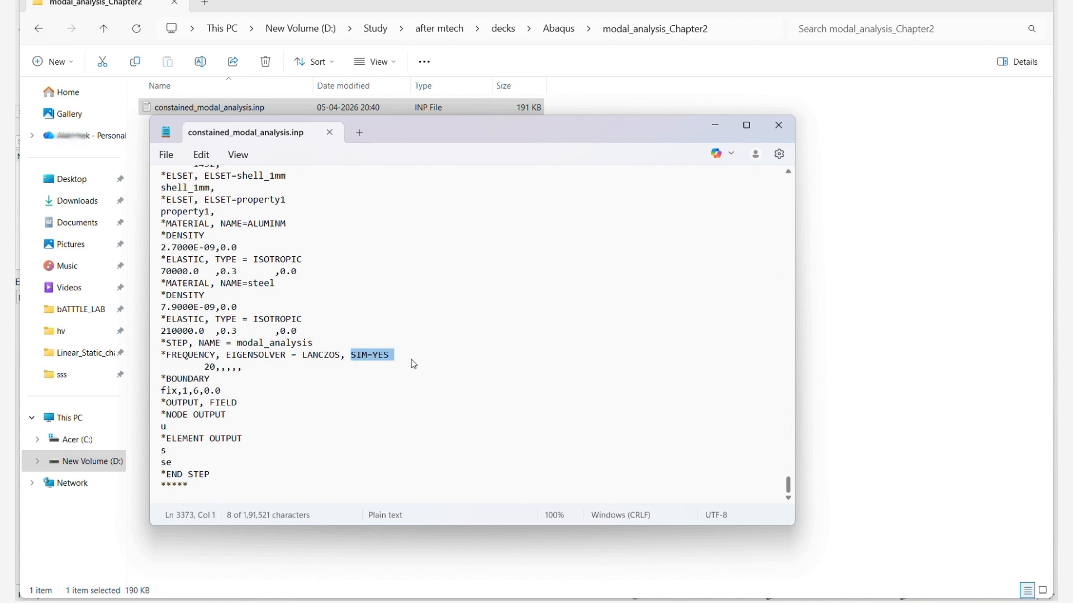
left_click(426, 349)
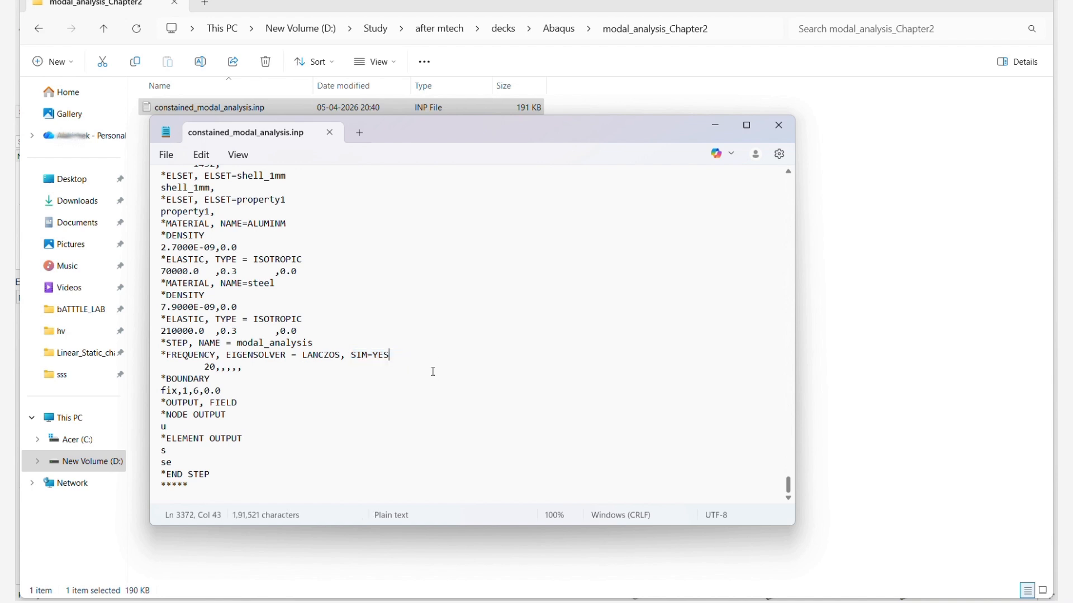
left_click_drag(394, 355, 350, 353)
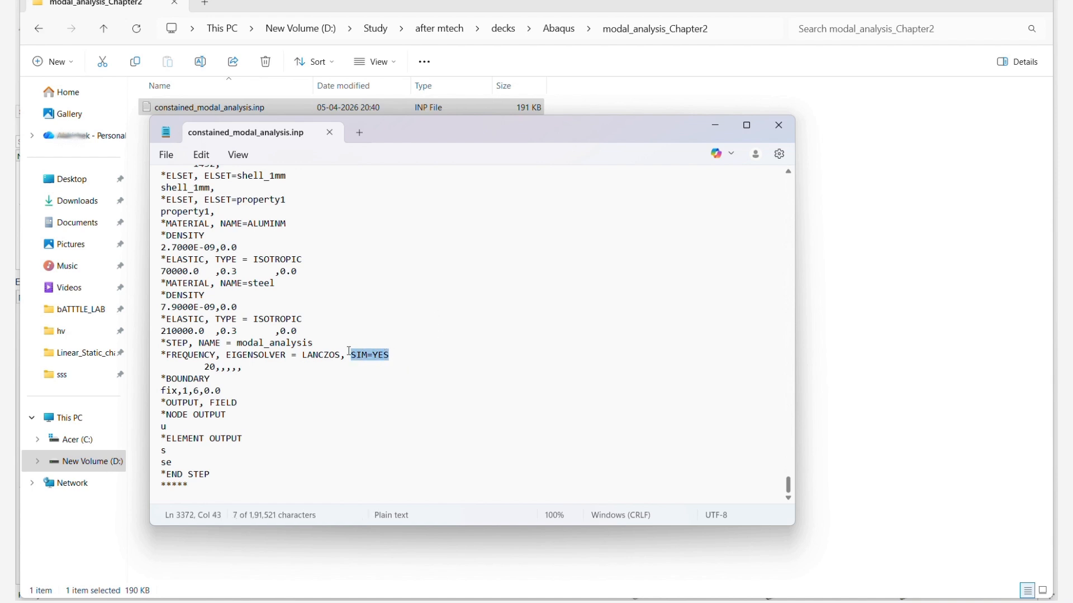
key("Up")
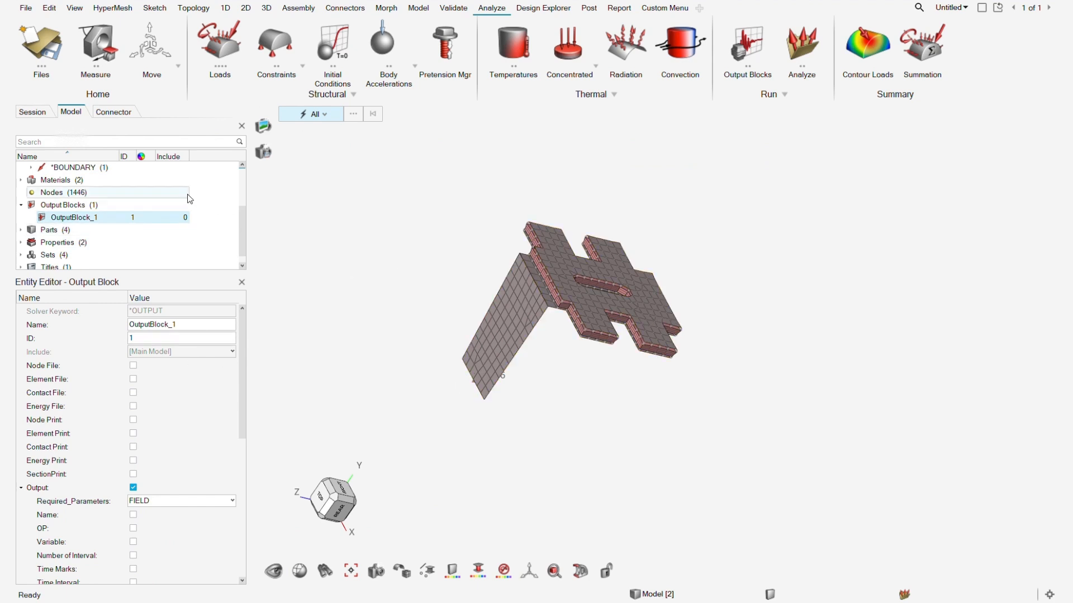
- Switch to HyperMesh and examine the step parameters of the modal_analysis load step
left_click(78, 167)
scroll(73, 212, "up", 3)
left_click(72, 217)
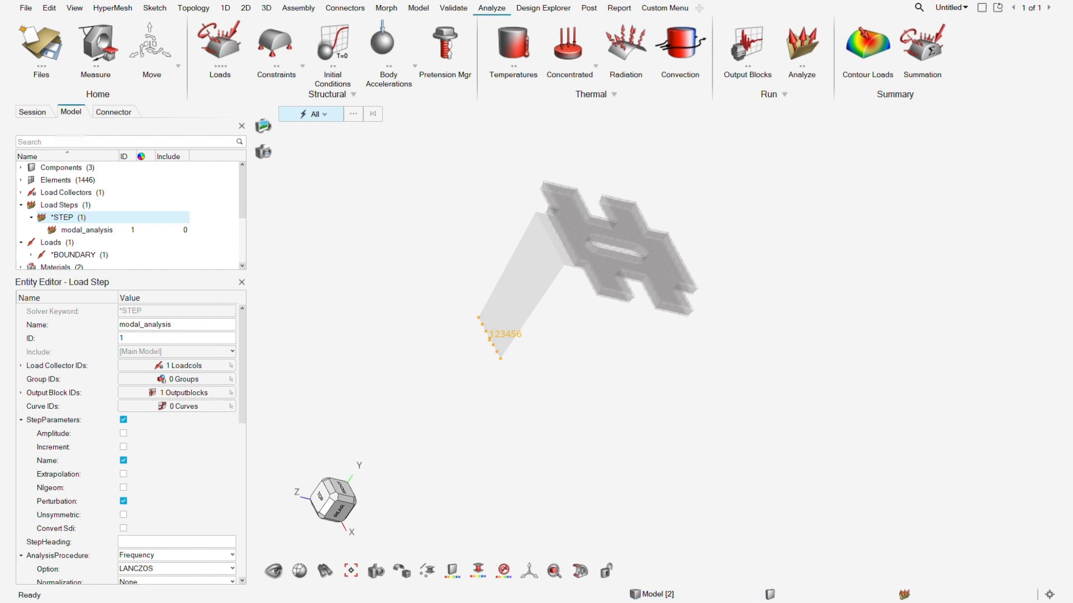
- Switch back to the deck in Notepad, check the eigenvalue line under *FREQUENCY, and close the file
key("alt+Tab")
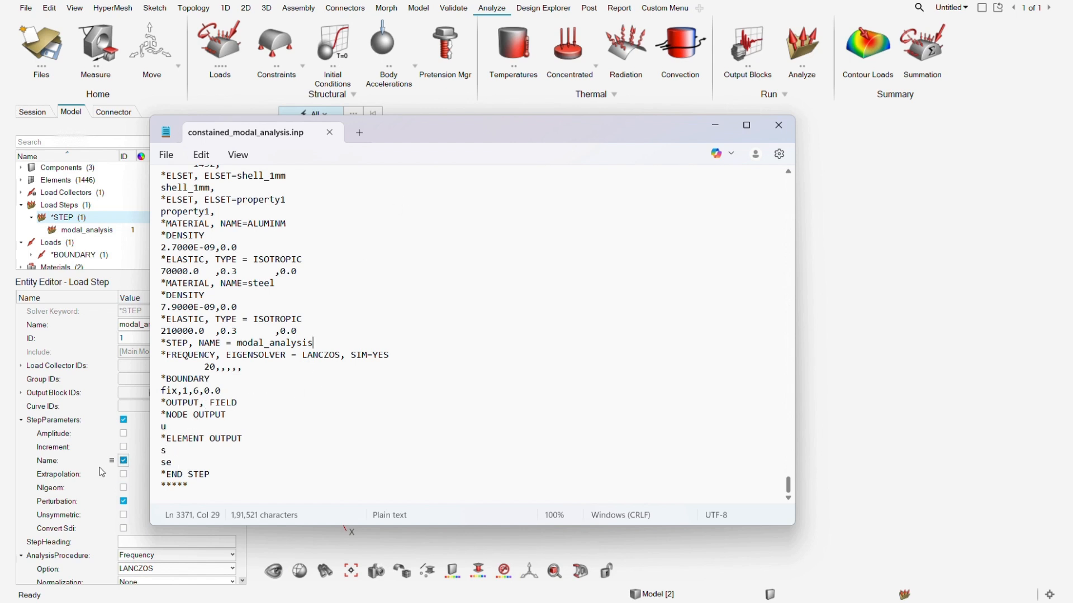
left_click_drag(242, 367, 200, 372)
left_click(403, 302)
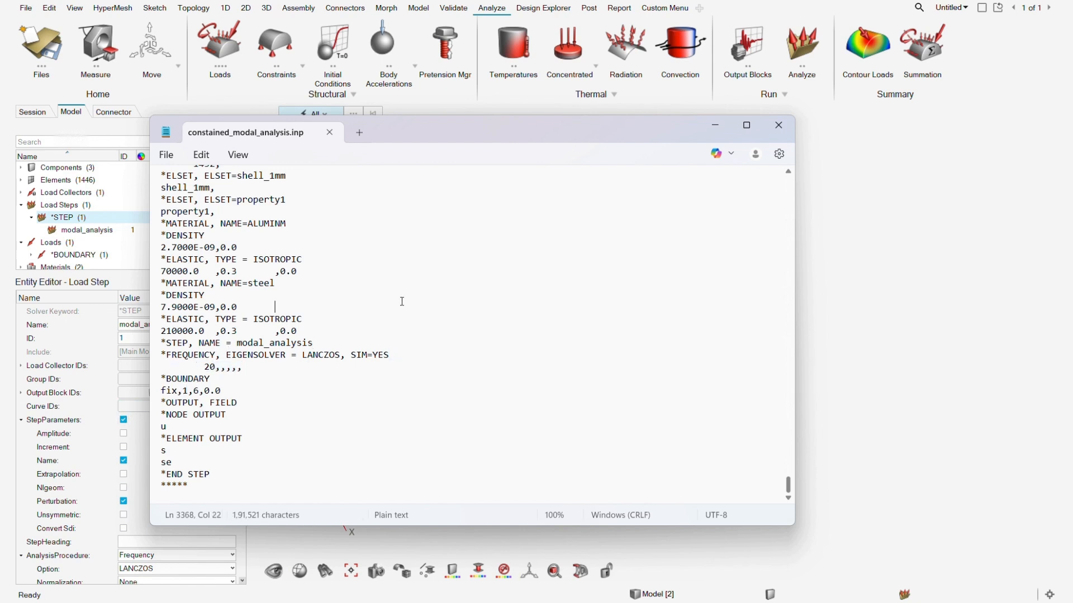
left_click(778, 125)
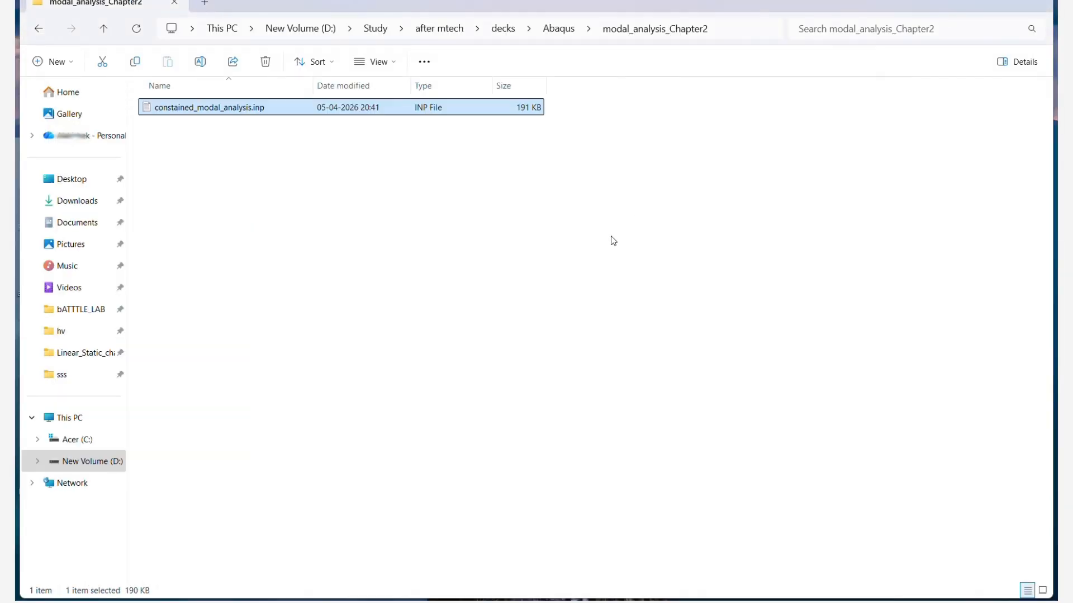
- Open a command prompt in the modal_analysis_Chapter2 folder that holds the exported deck
left_click(613, 240)
left_click(741, 28)
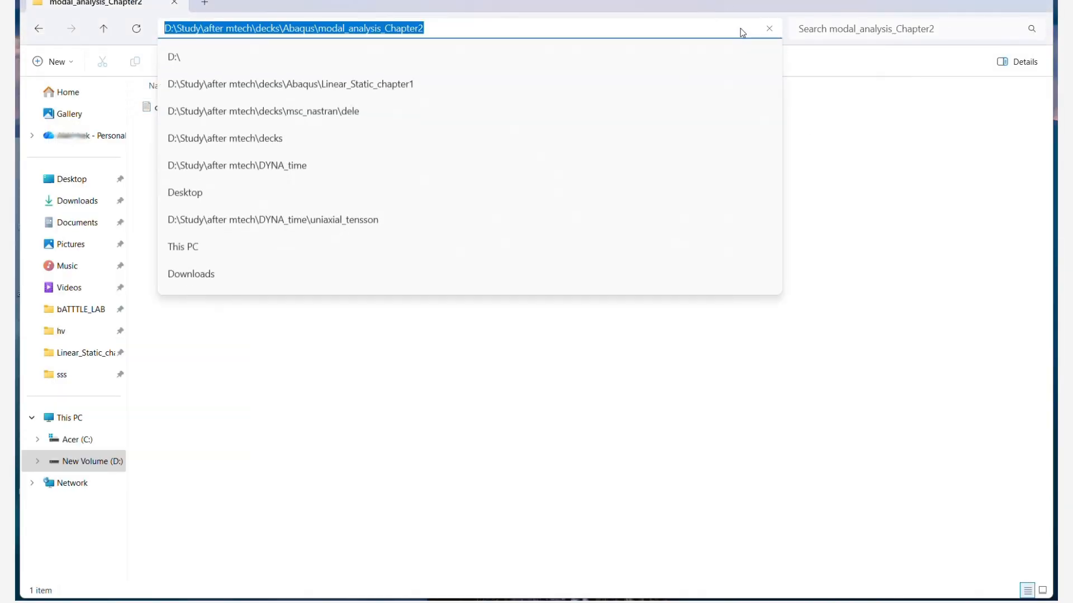
type("cmd")
key("Return")
- Run the Abaqus job constained_modal_analysis interactively with the command "abaqus j=constained_modal_analysis int"
type("abaq")
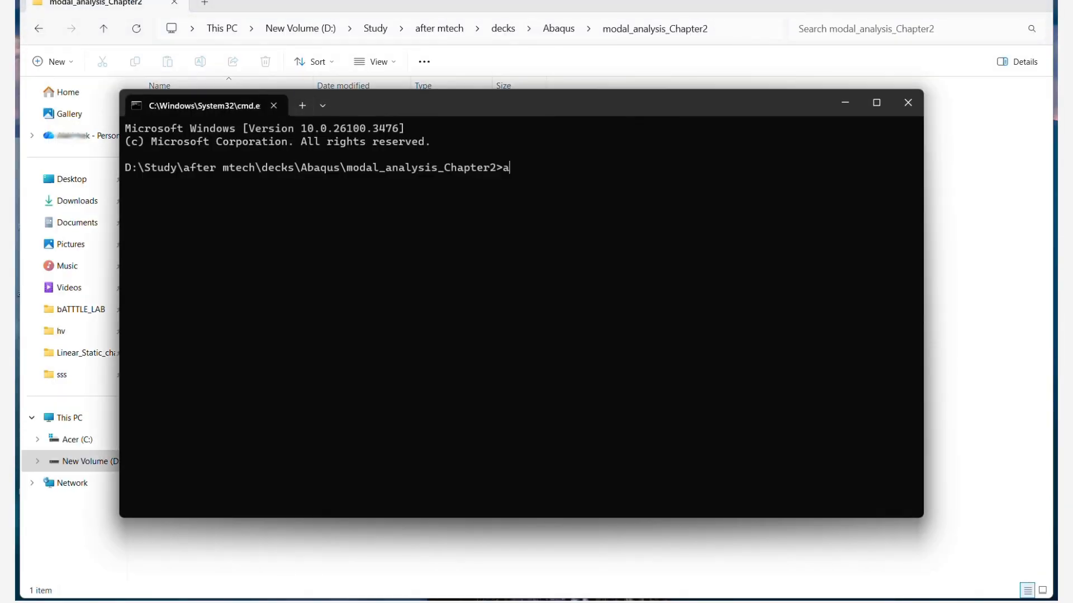
type("us j=")
key("Tab")
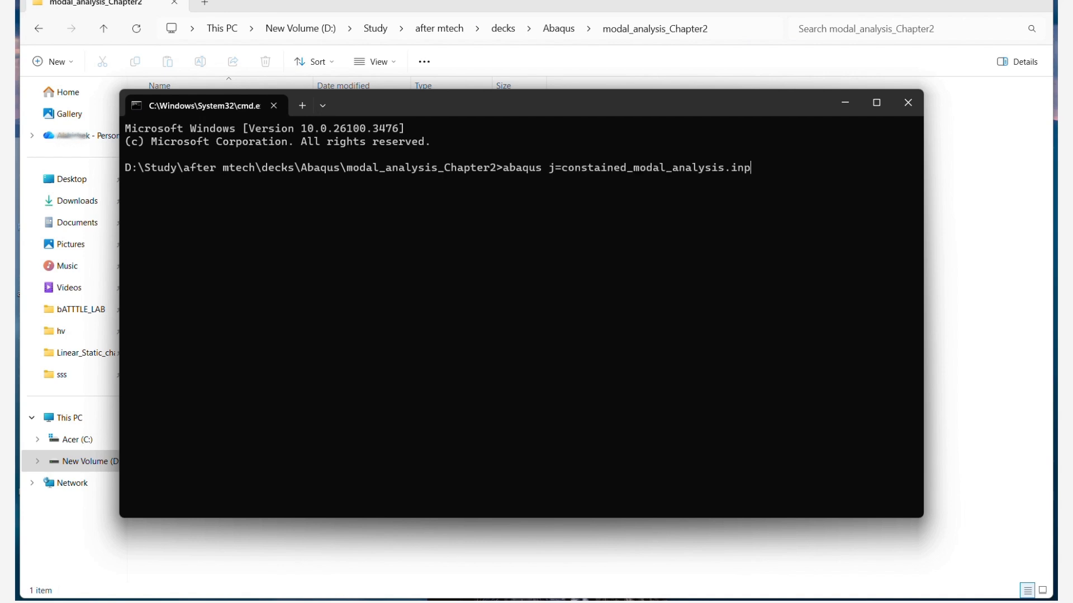
key("BackSpace")
key("BackSpace")
key("BackSpace")
type("int")
key("Return")
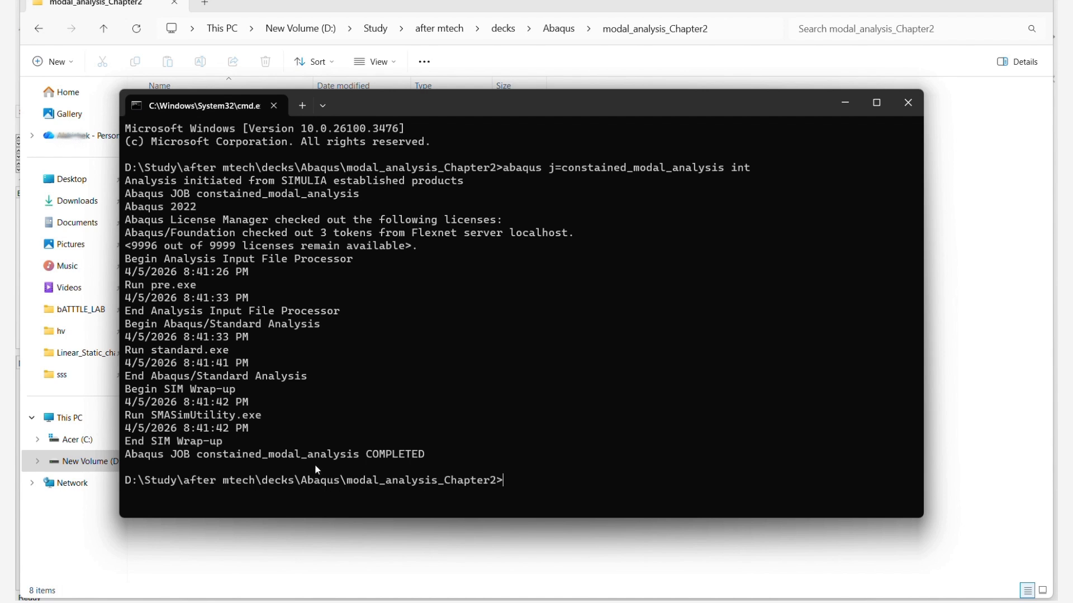
- Open constained_modal_analysis.msg in Notepad beside the results folder and close the deck's .inp tab
left_click(943, 202)
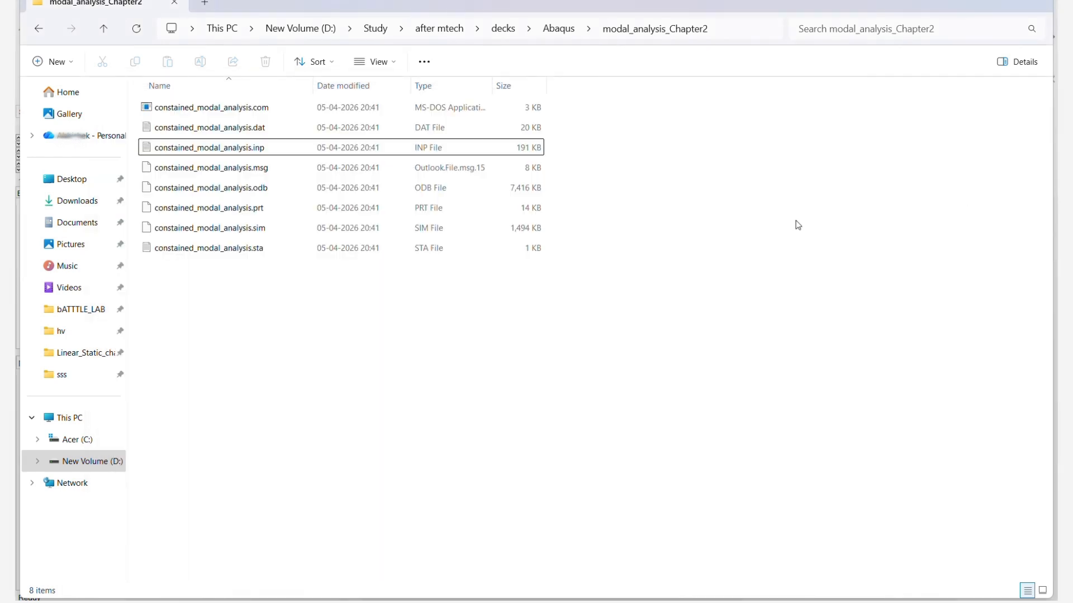
double_click(226, 164)
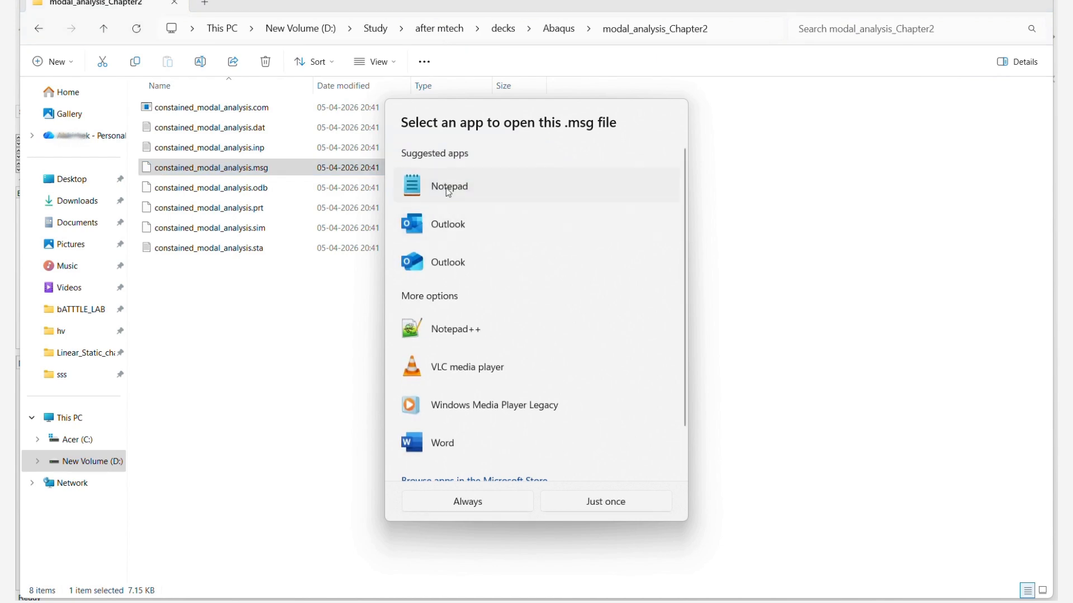
double_click(447, 189)
key("super+Right")
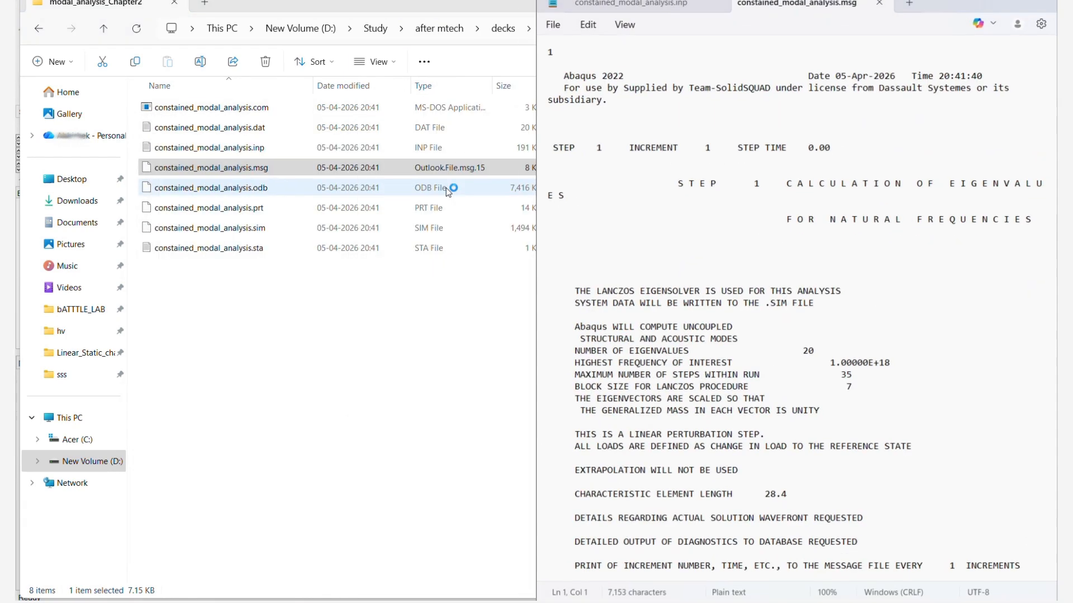
key("Escape")
left_click(719, 4)
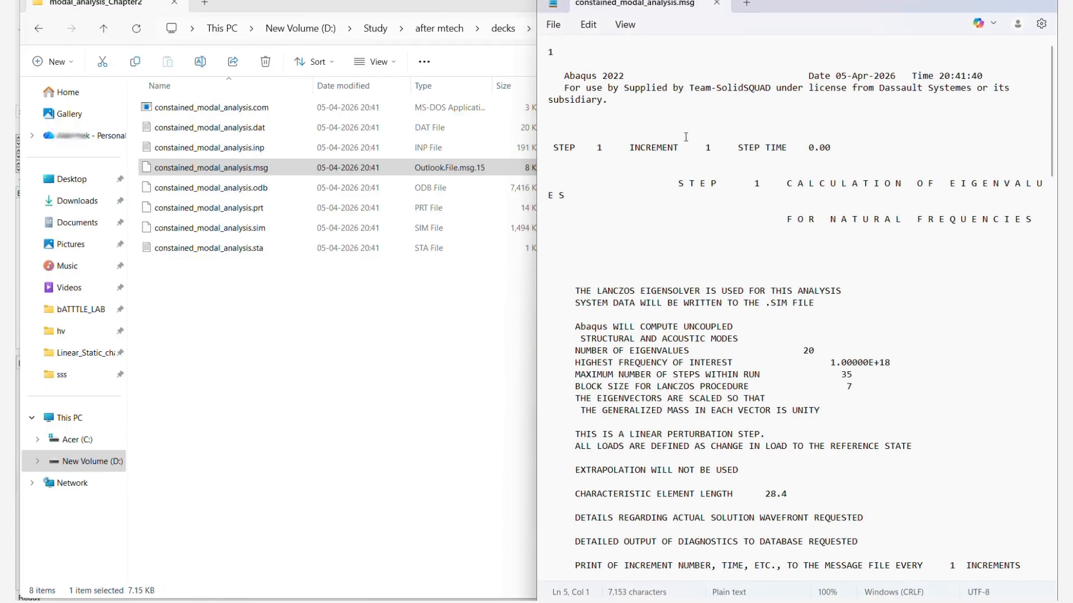
- Open constained_modal_analysis.dat in its own Notepad window and place it side by side with the .msg file
double_click(285, 130)
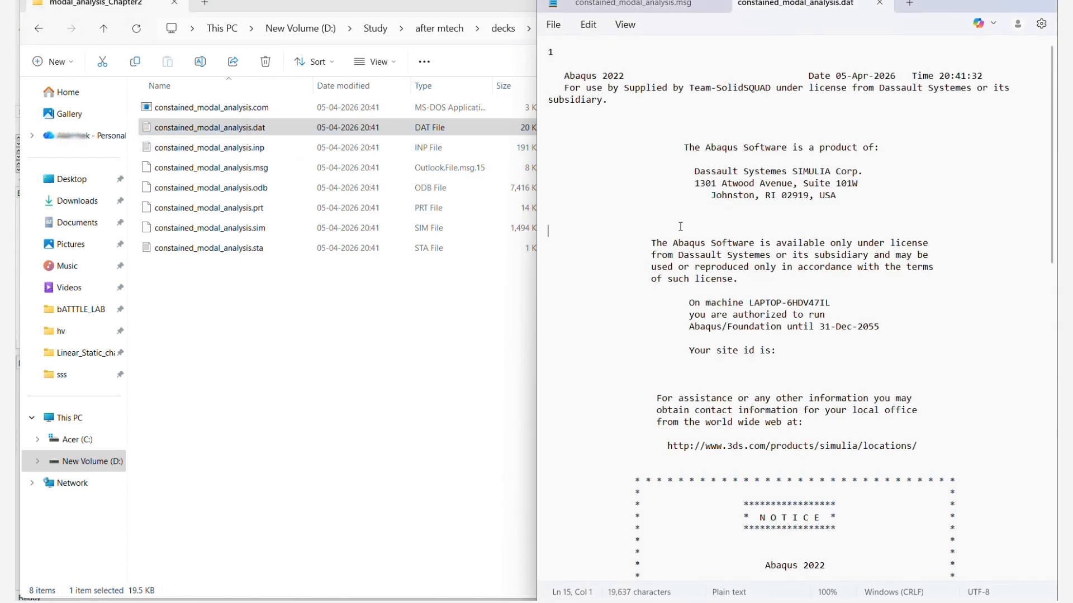
left_click_drag(799, 4, 407, 292)
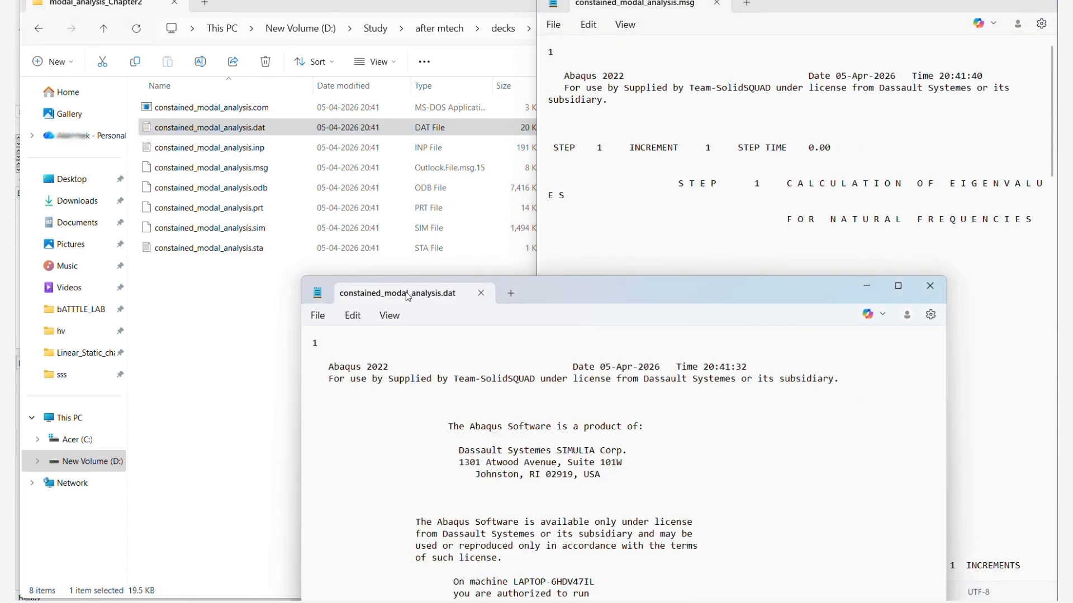
key("super+Left")
left_click(407, 292)
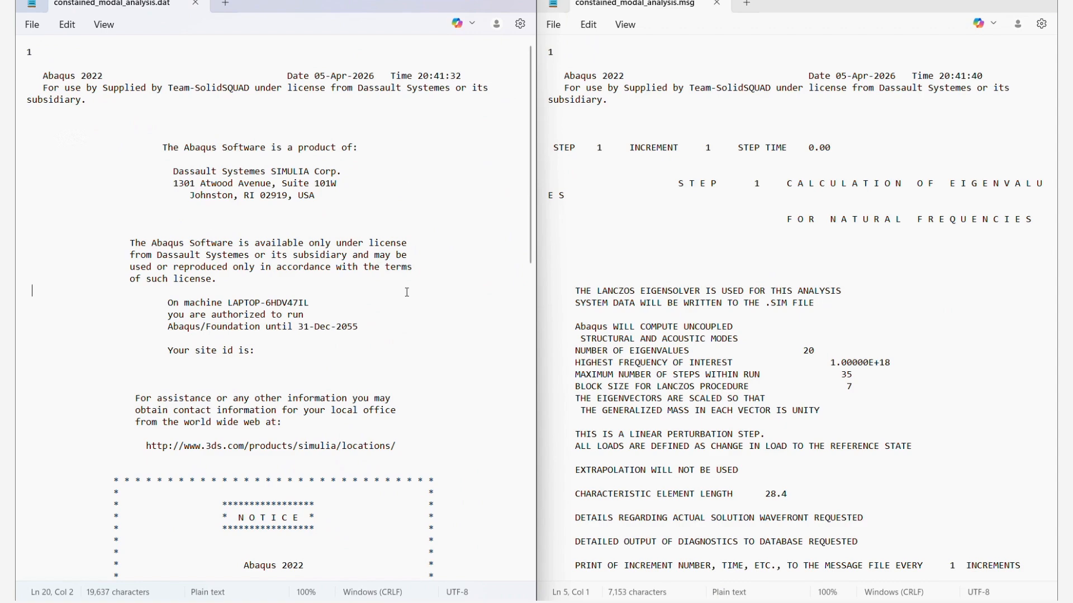
- Find the EIGENVALUE OUTPUT table in the .dat file and examine the mode frequencies
left_click(424, 210)
scroll(531, 207, "down", 1)
left_click_drag(531, 207, 524, 575)
scroll(352, 307, "up", 7)
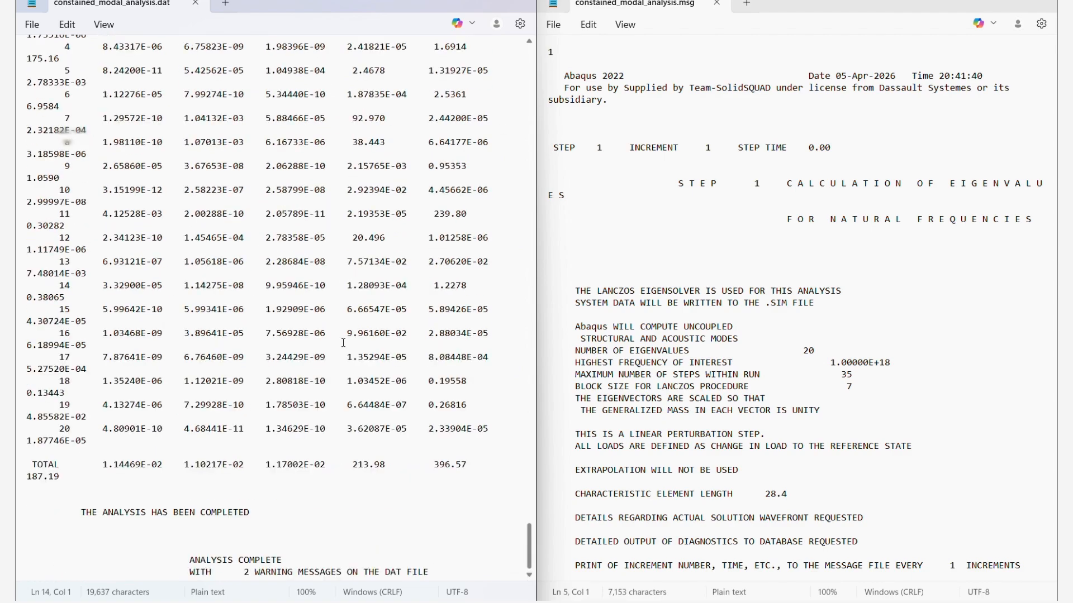
scroll(352, 306, "up", 20)
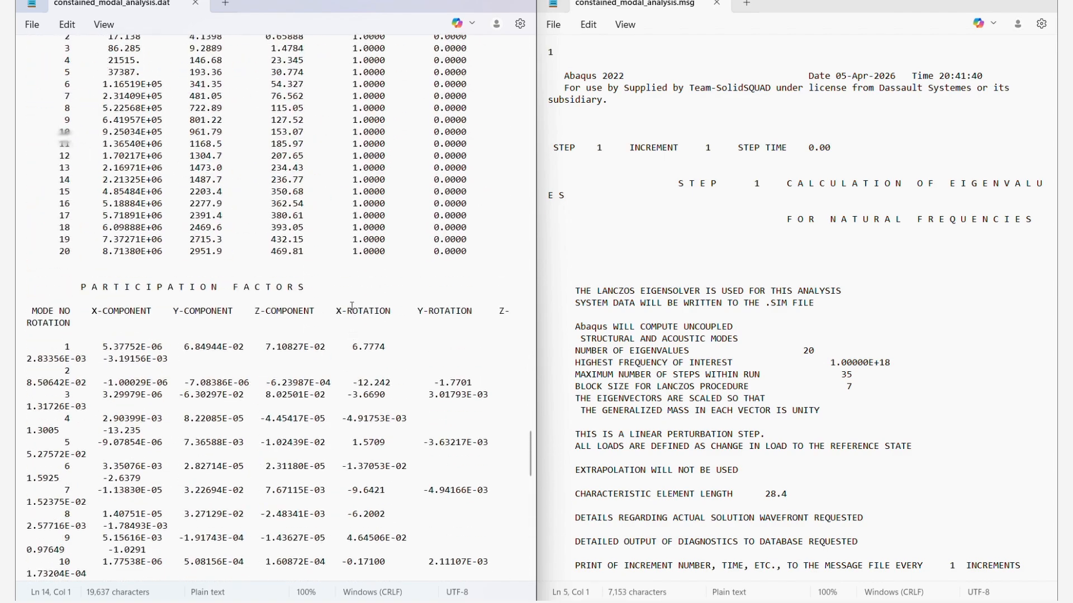
left_click(256, 240)
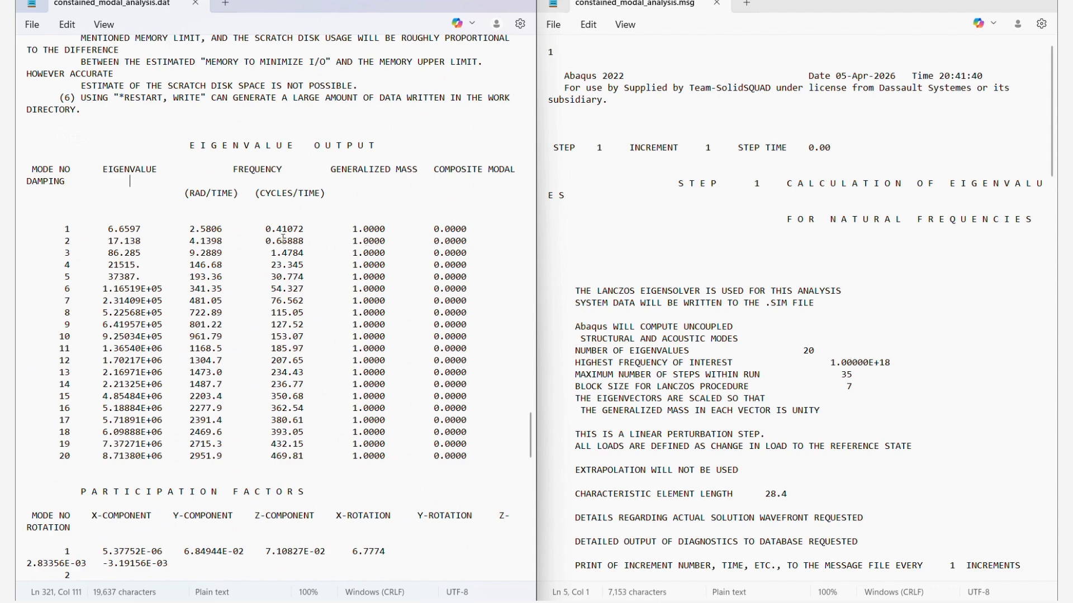
- Check the analysis completion line and the list of requested eigenvalues in the .msg file, then close that file
left_click(548, 256)
left_click_drag(1051, 123, 1042, 469)
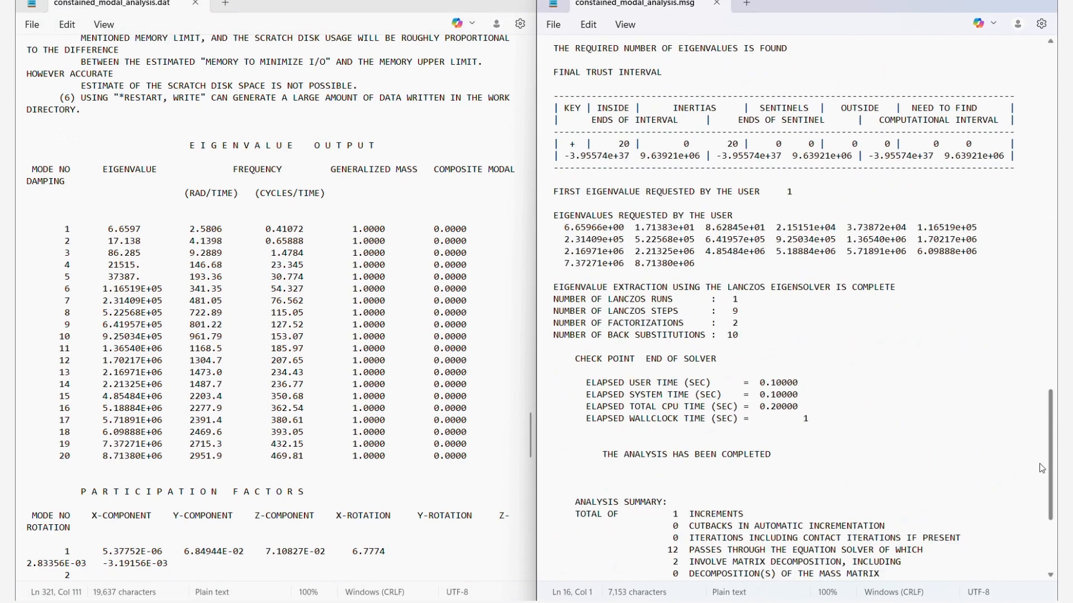
scroll(1042, 468, "down", 5)
left_click_drag(619, 253, 776, 255)
scroll(732, 246, "up", 5)
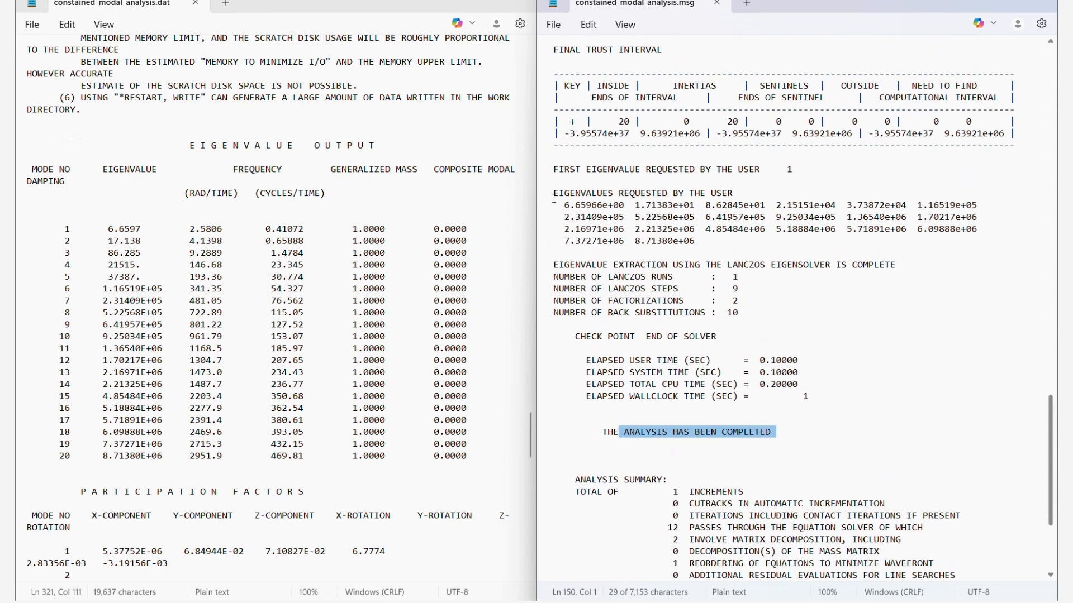
left_click_drag(554, 205, 724, 249)
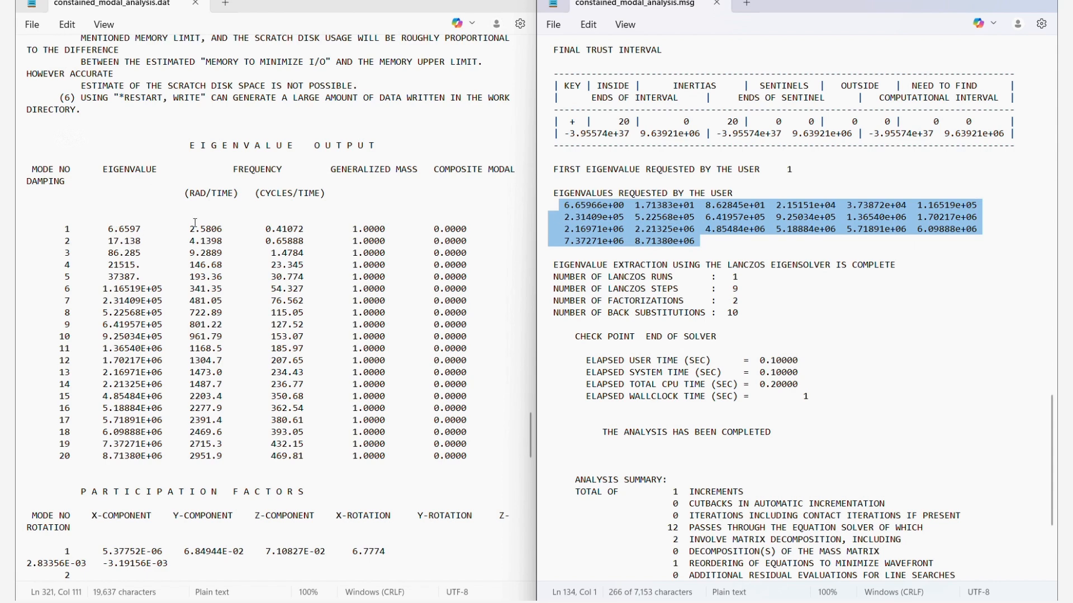
left_click(1043, 2)
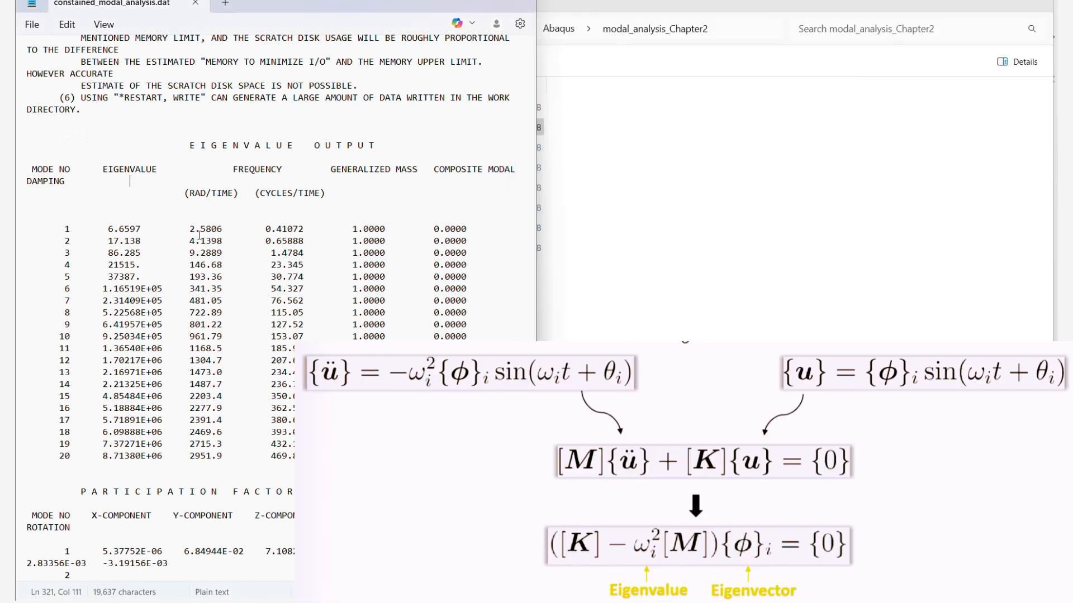
- Highlight mode 1's eigenvalue in the .dat file and open Calculator beside the table
left_click_drag(227, 229, 106, 229)
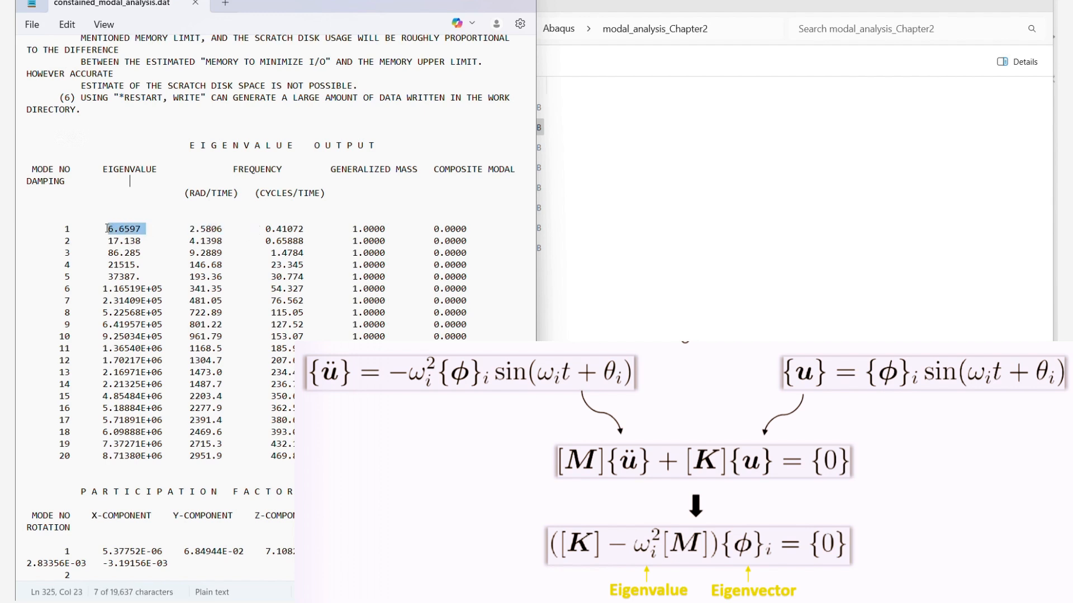
key("super")
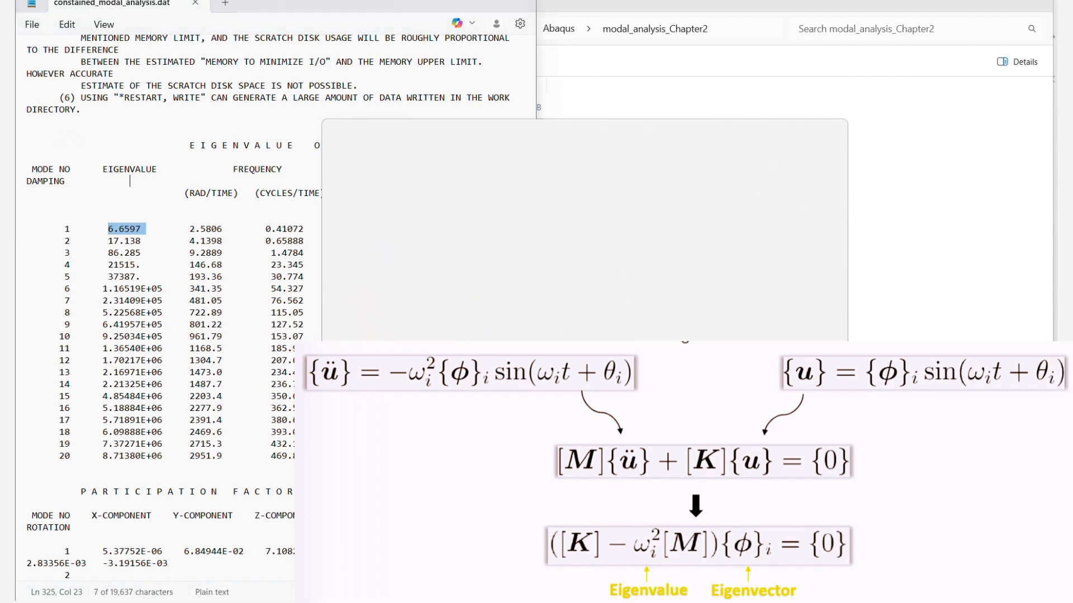
type("cal")
key("Return")
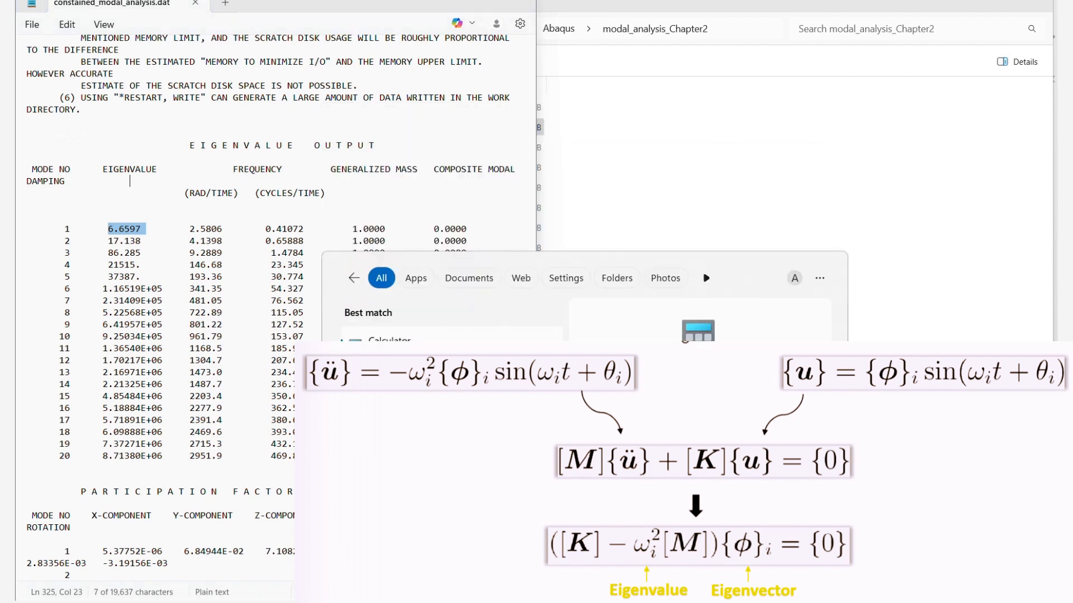
left_click_drag(372, 35, 722, 111)
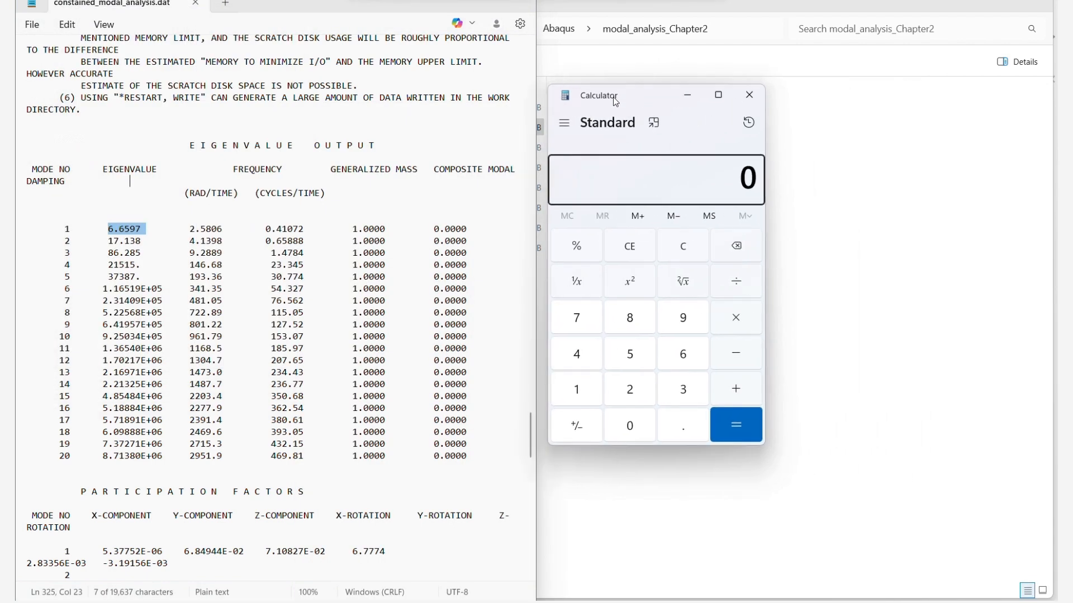
- Calculate the square root of mode 1's eigenvalue, 6.6597, in Calculator
left_click(676, 355)
left_click(661, 429)
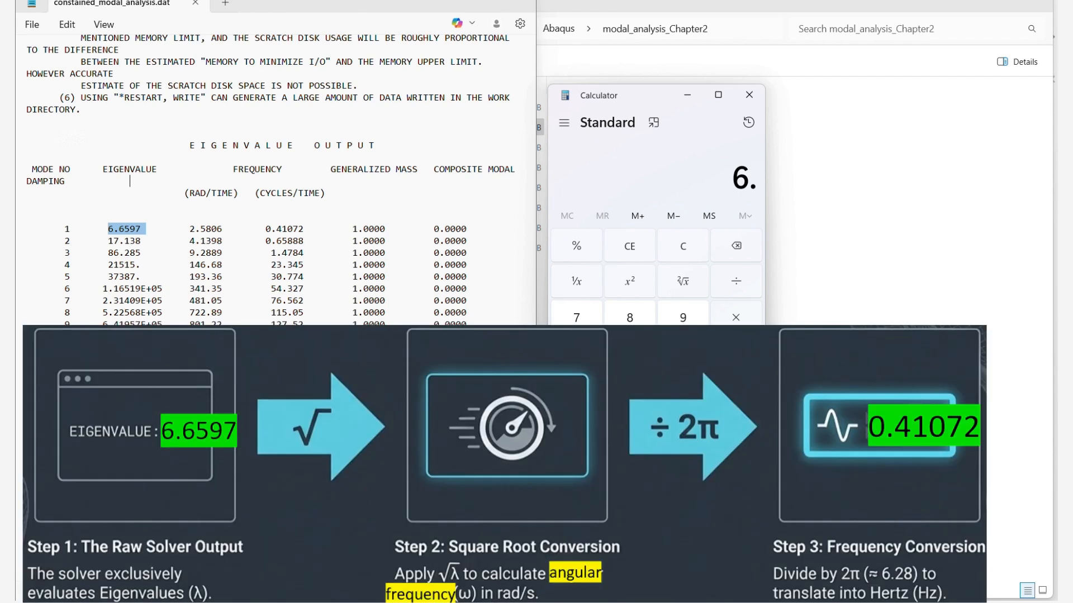
type("6")
left_click(629, 353)
left_click(674, 318)
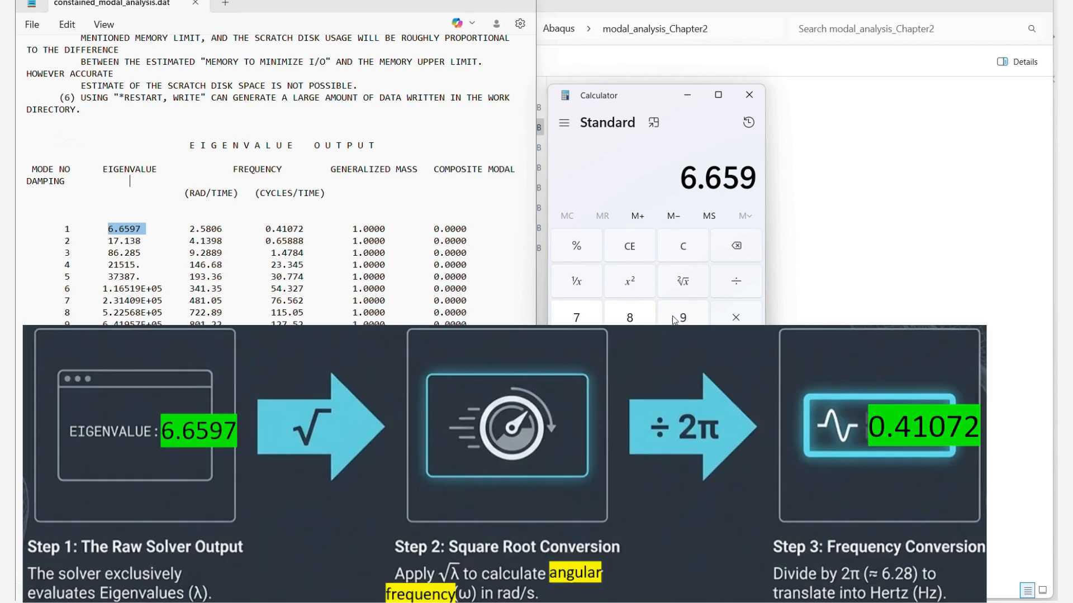
left_click(592, 321)
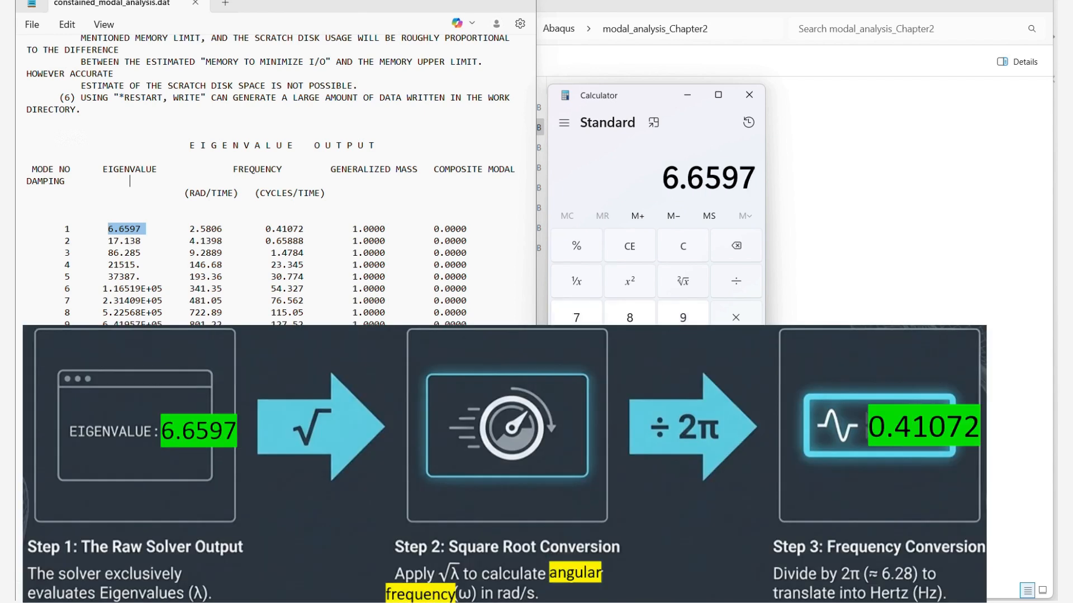
left_click(683, 281)
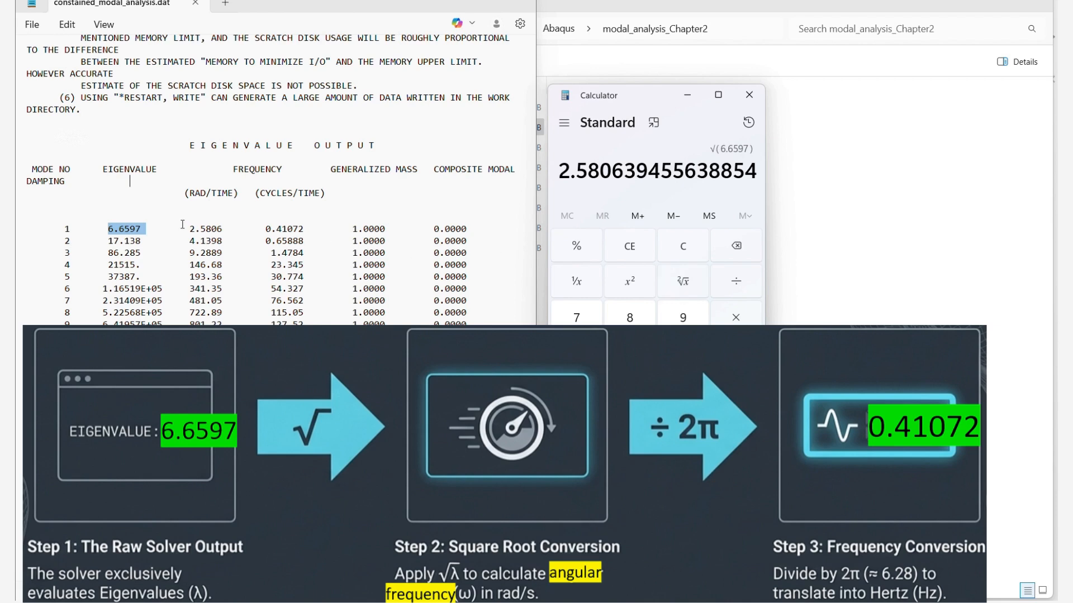
- Highlight mode 1's rad/time and cycles/time frequencies, and divide the calculated square root by 2 and by 3.14 to check the conversion
left_click_drag(190, 228, 222, 230)
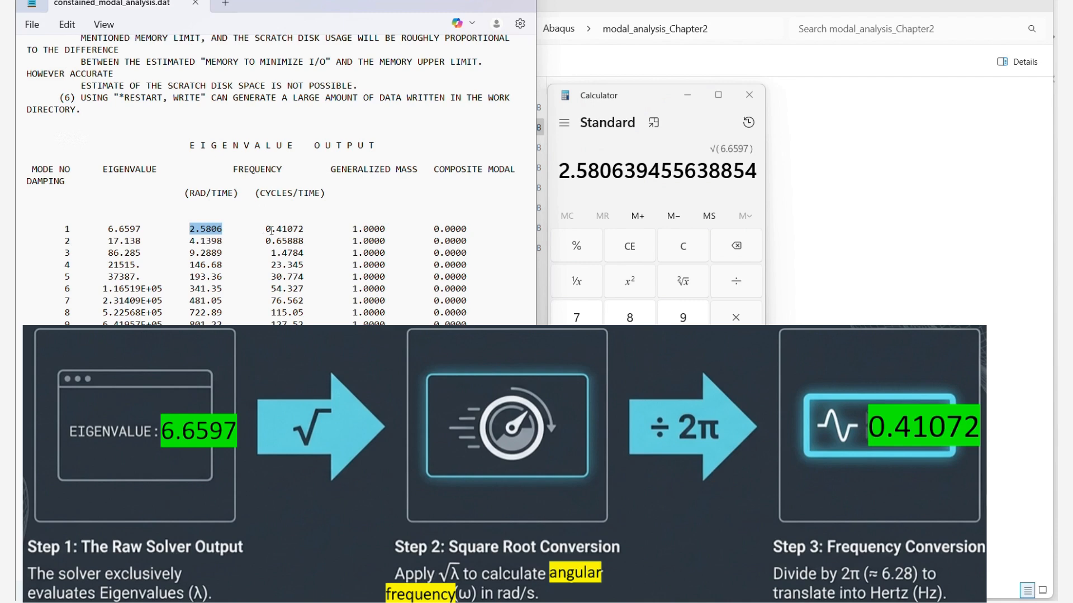
left_click_drag(260, 230, 308, 229)
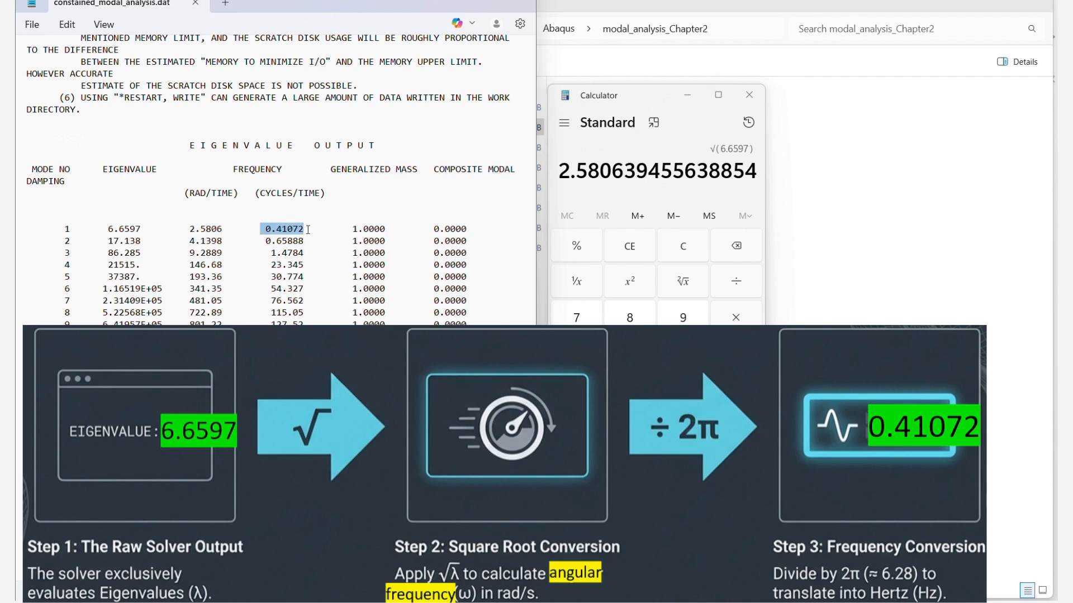
left_click(729, 290)
type("2")
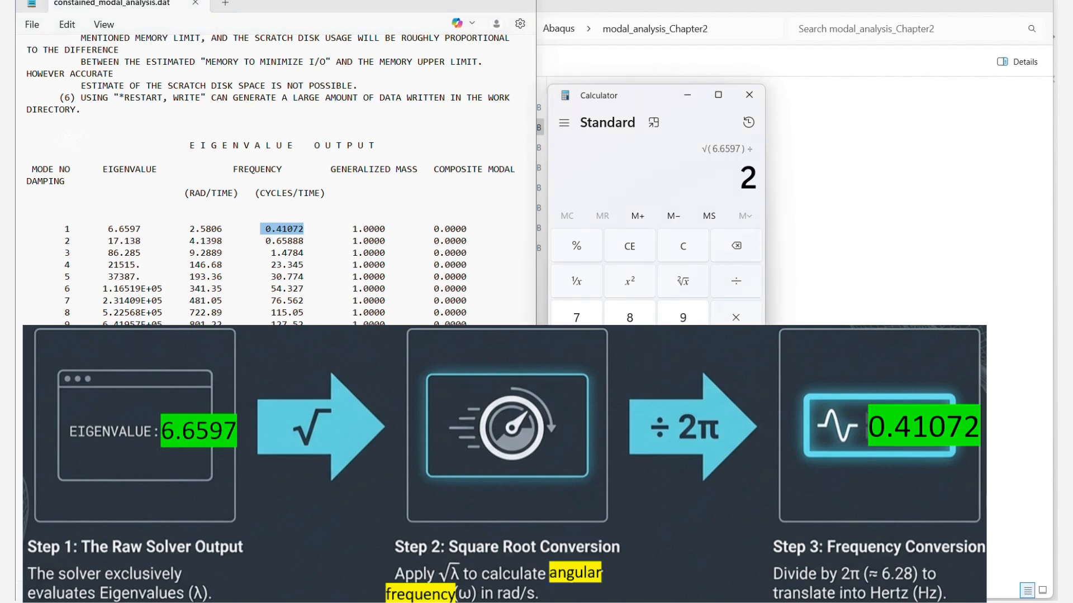
key("Return")
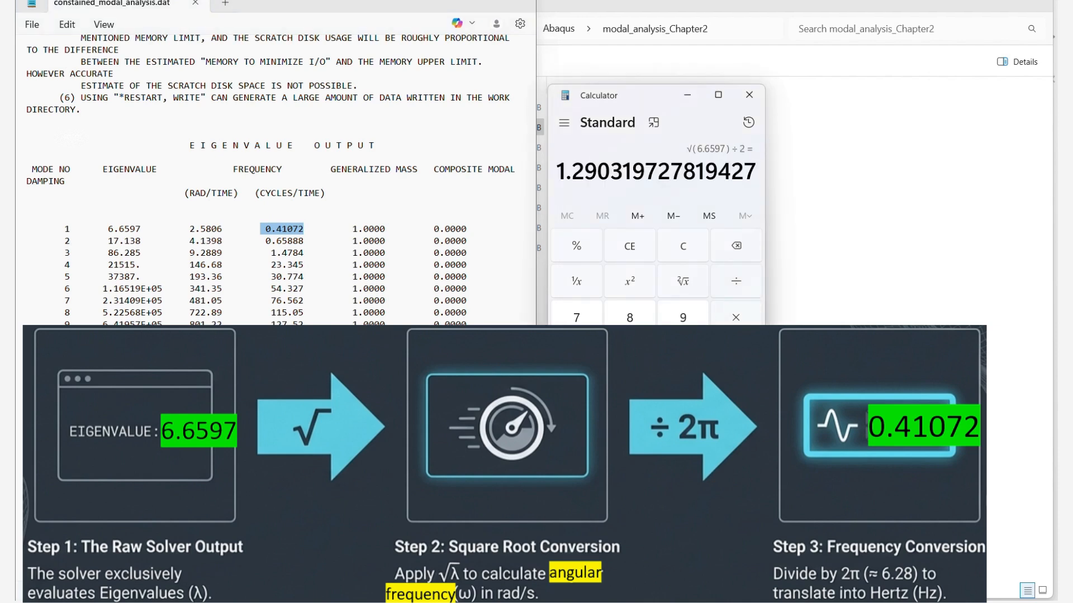
left_click(736, 282)
type("3.14")
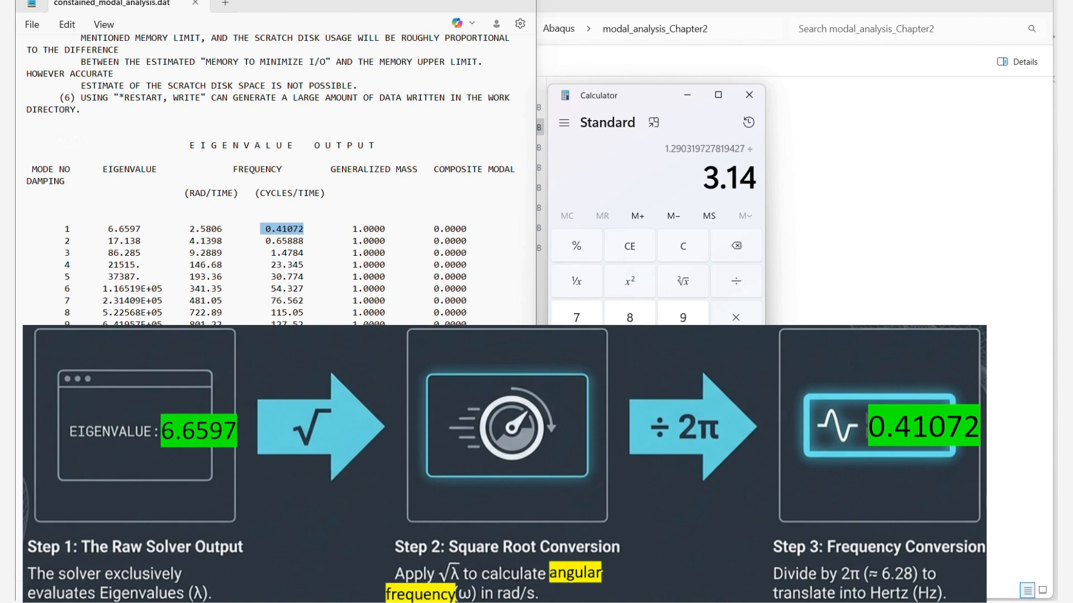
key("Return")
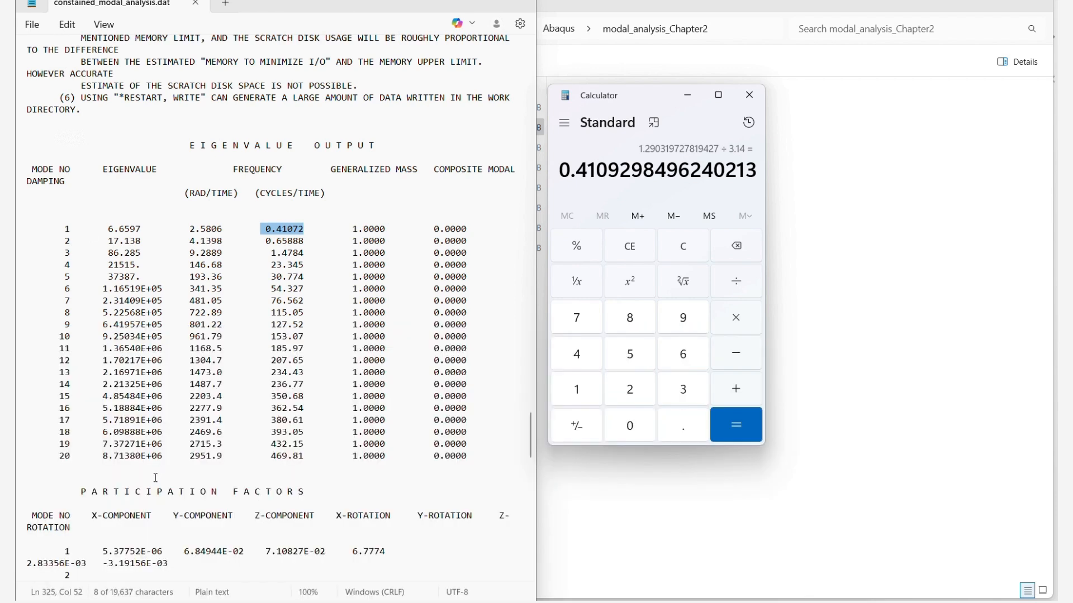
- Close Calculator, maximize the .dat file, and highlight mode 1's row in the PARTICIPATION FACTORS table
left_click(749, 94)
scroll(338, 376, "down", 5)
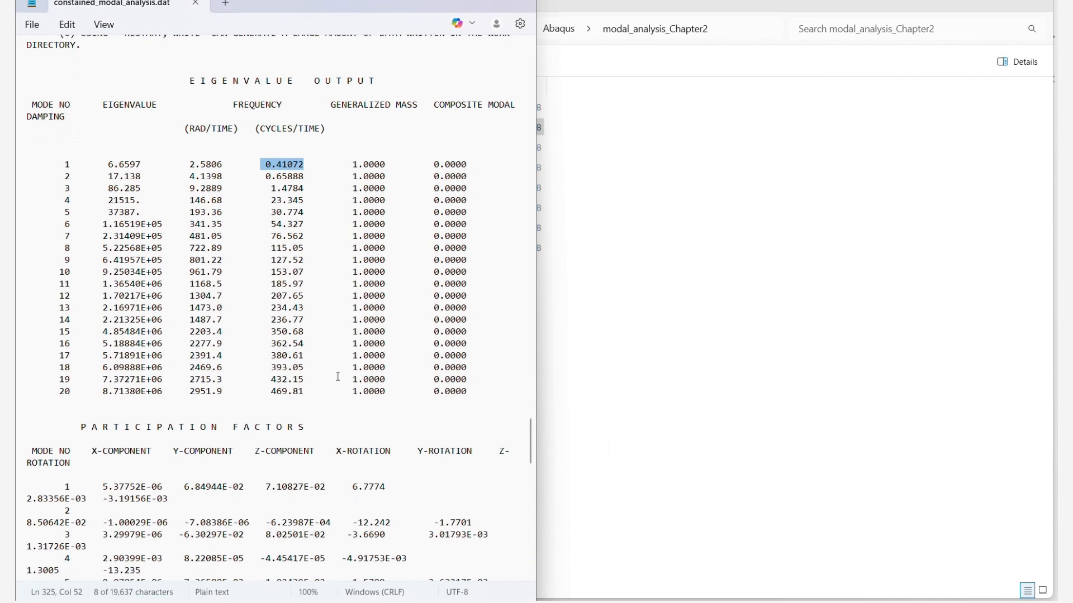
double_click(411, 6)
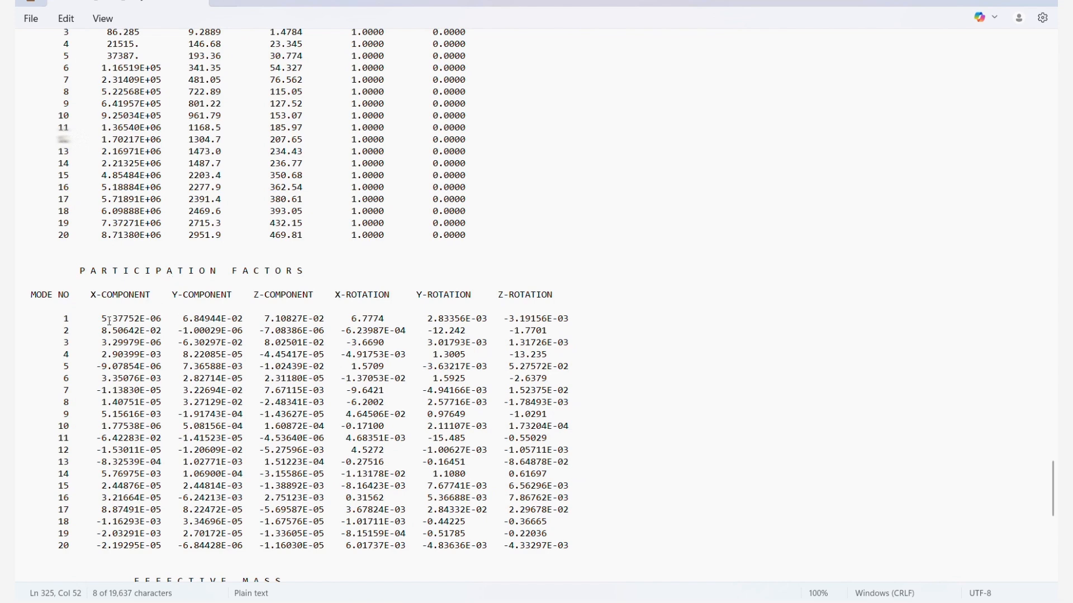
left_click_drag(109, 321, 565, 322)
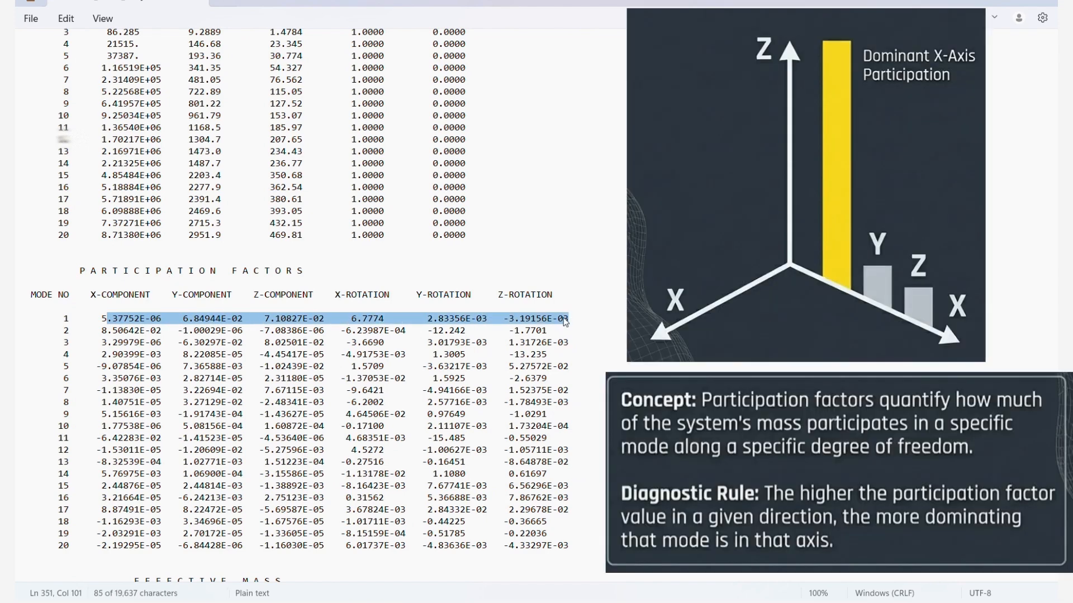
- Compare mode 1's entries in the EIGENVALUE OUTPUT and PARTICIPATION FACTORS tables of the .dat file
scroll(323, 254, "up", 6)
scroll(346, 274, "down", 6)
scroll(413, 324, "up", 6)
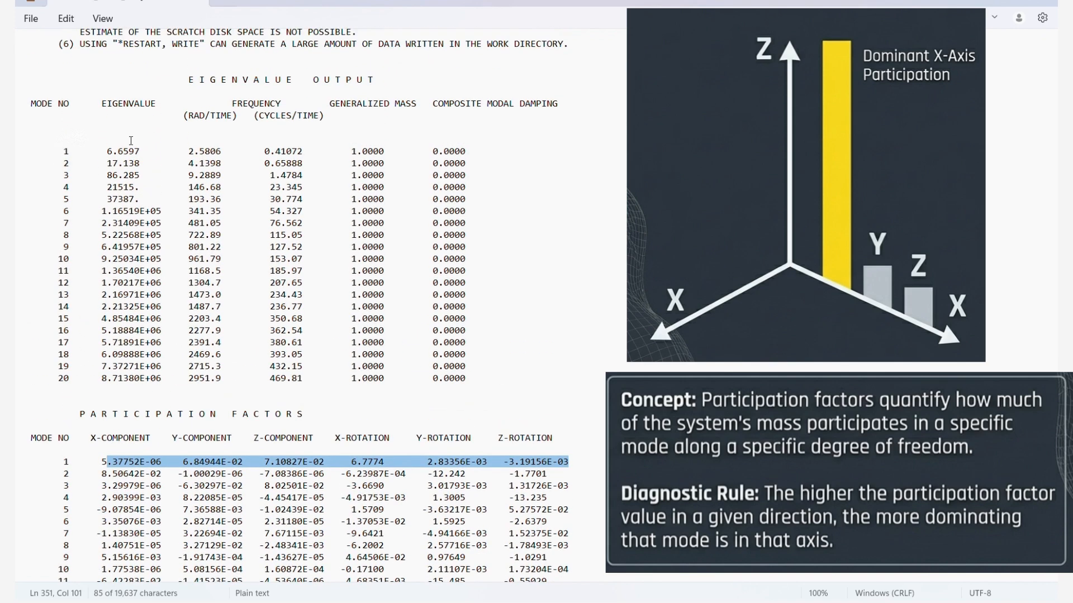
scroll(396, 473, "down", 3)
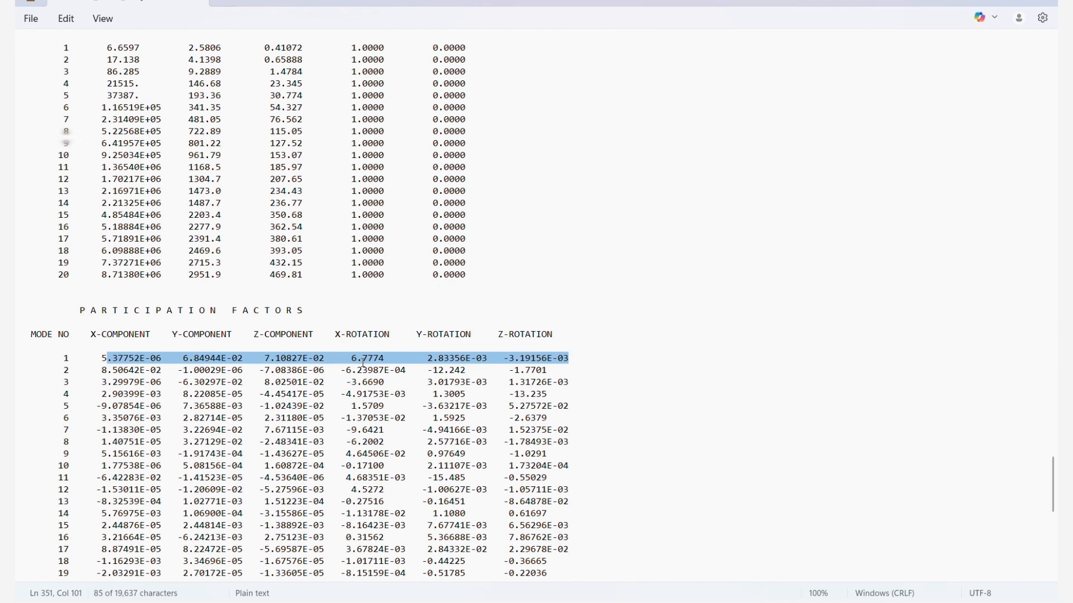
scroll(326, 341, "up", 3)
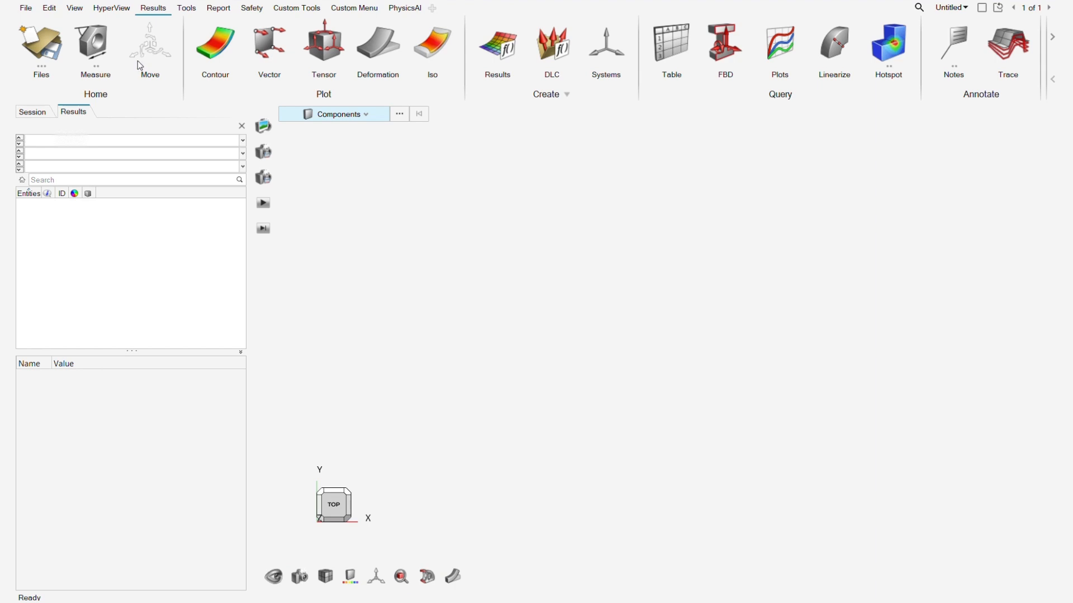
- In HyperView, choose constained_modal_analysis.odb from decks\Abaqus\modal_analysis_Chapter2 as the model and results file
left_click(41, 46)
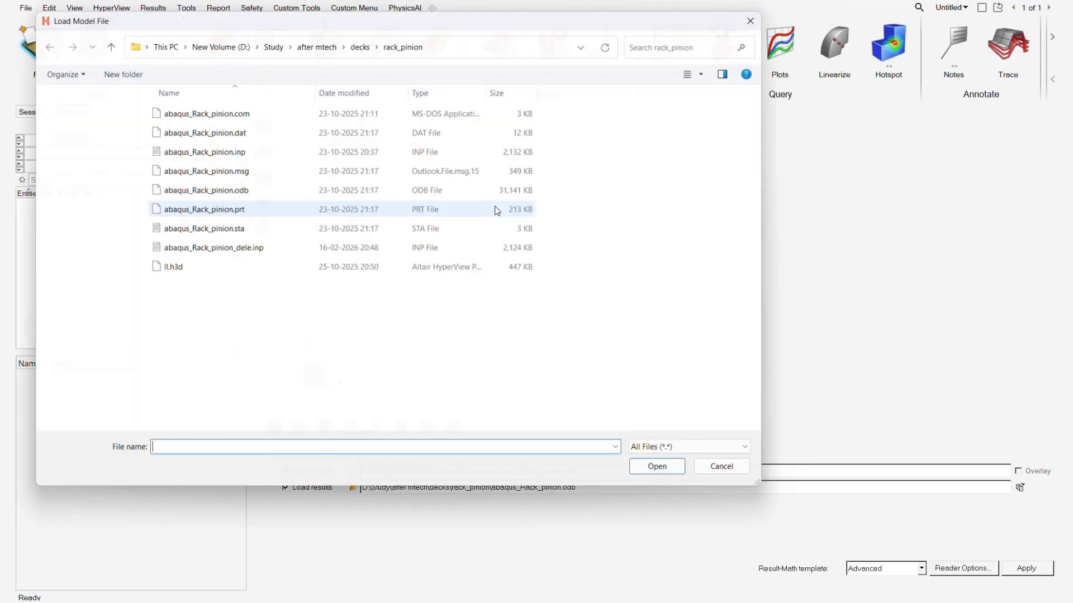
left_click(352, 471)
left_click(358, 41)
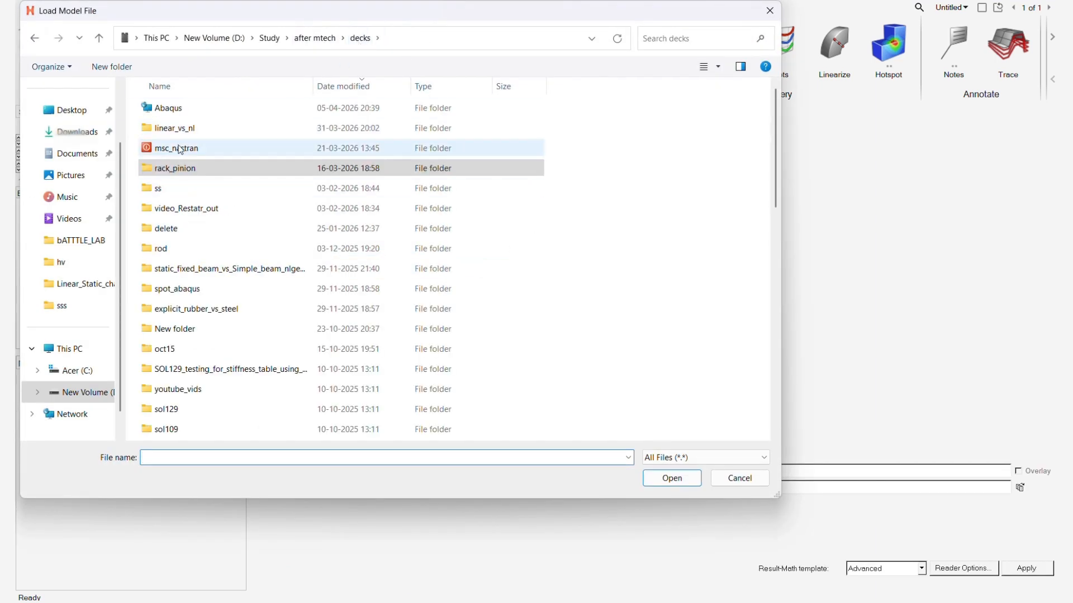
double_click(169, 109)
double_click(195, 128)
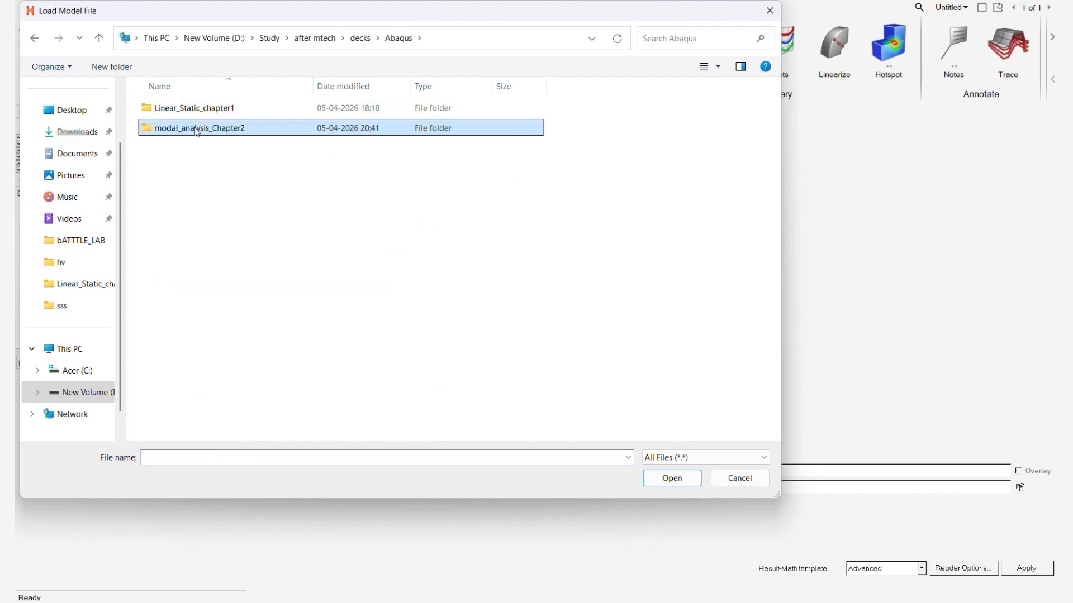
double_click(266, 189)
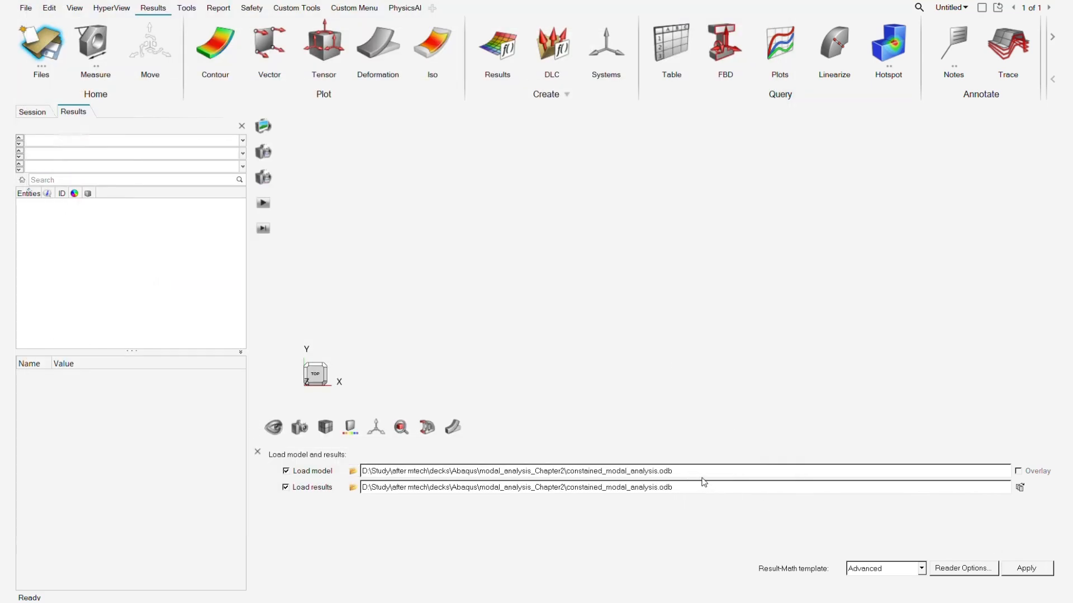
- Change the model file to constained_modal_analysis.inp, keep the .odb for the results, and load both
left_click(702, 477)
key("BackSpace")
key("Return")
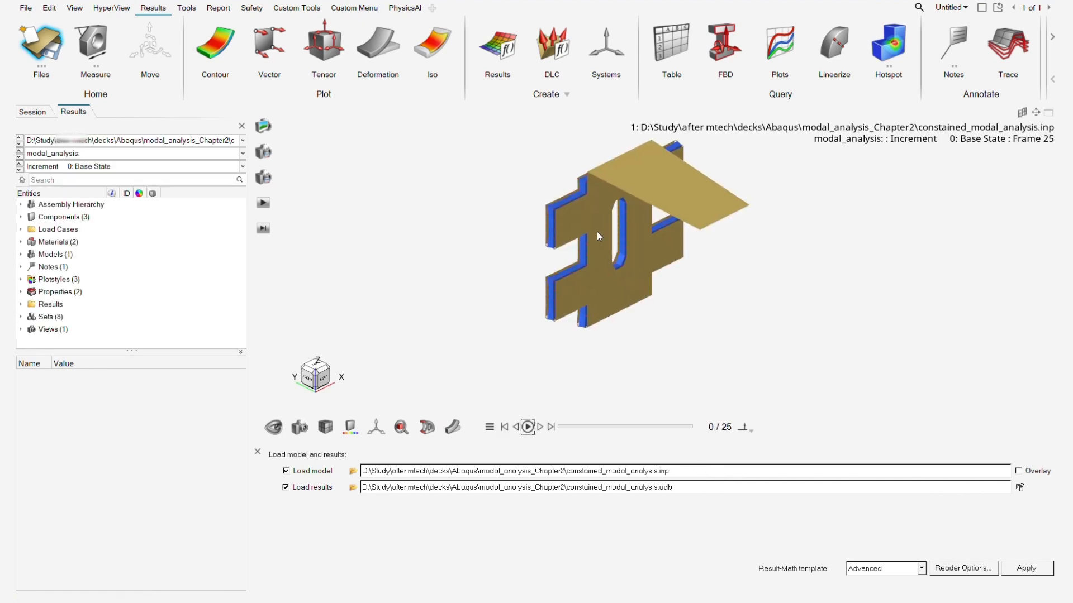
- Set the animation type to modal, select Mode 1 as the result, and play the bracket's mode shape
middle_click_drag(560, 255, 812, 170)
right_click_drag(813, 170, 683, 251)
middle_click_drag(625, 190, 579, 270)
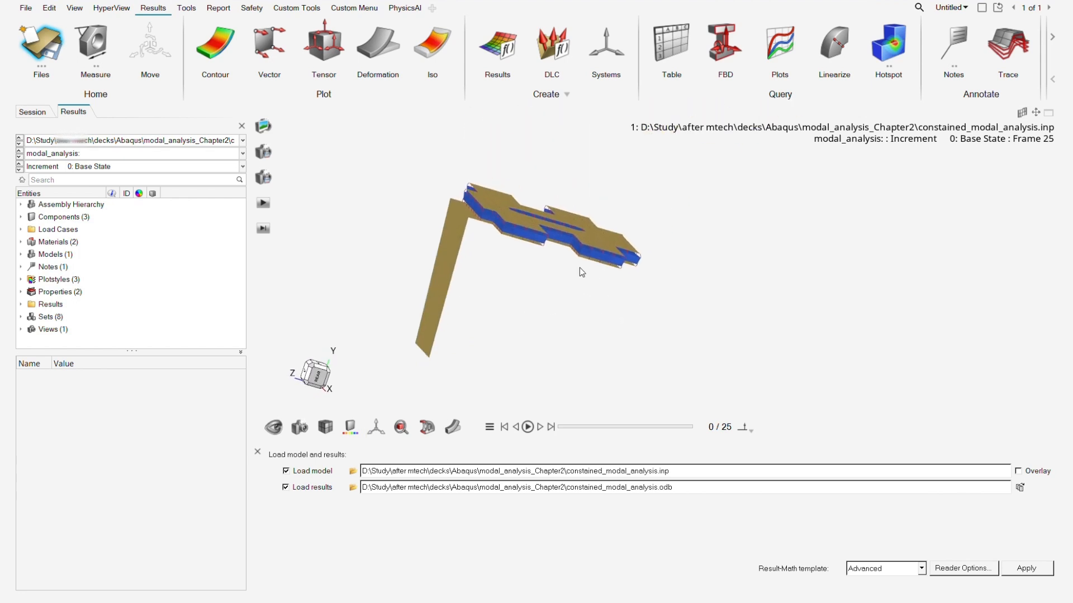
left_click(746, 423)
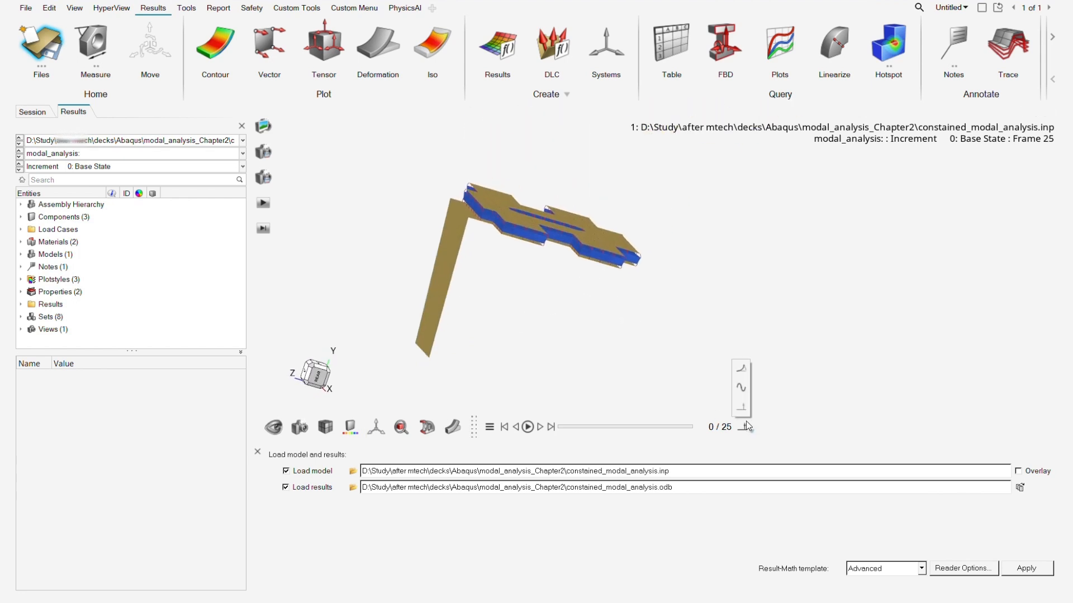
left_click(742, 387)
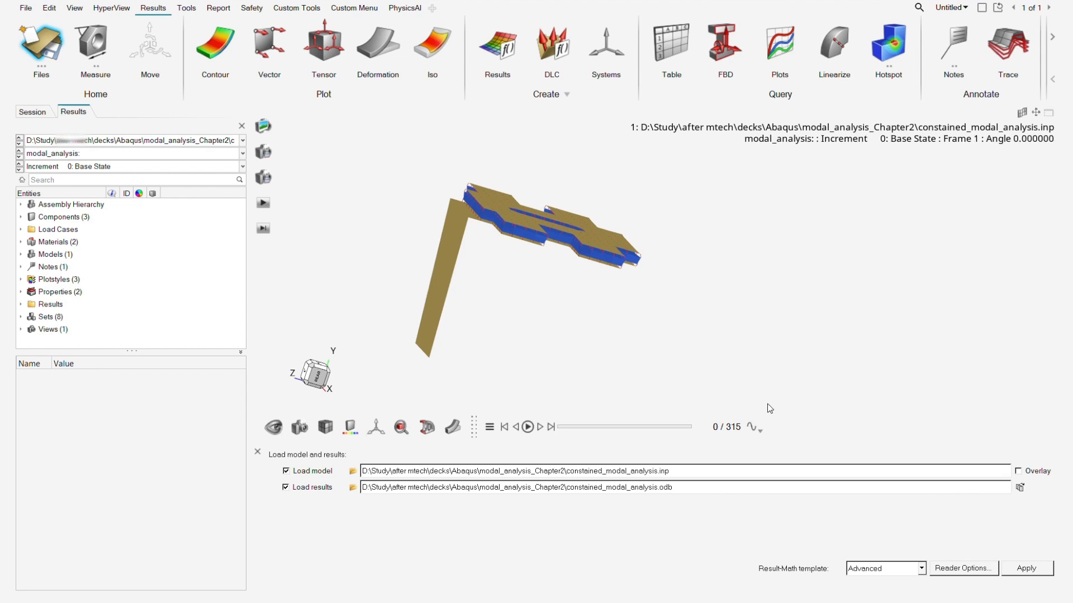
left_click(19, 170)
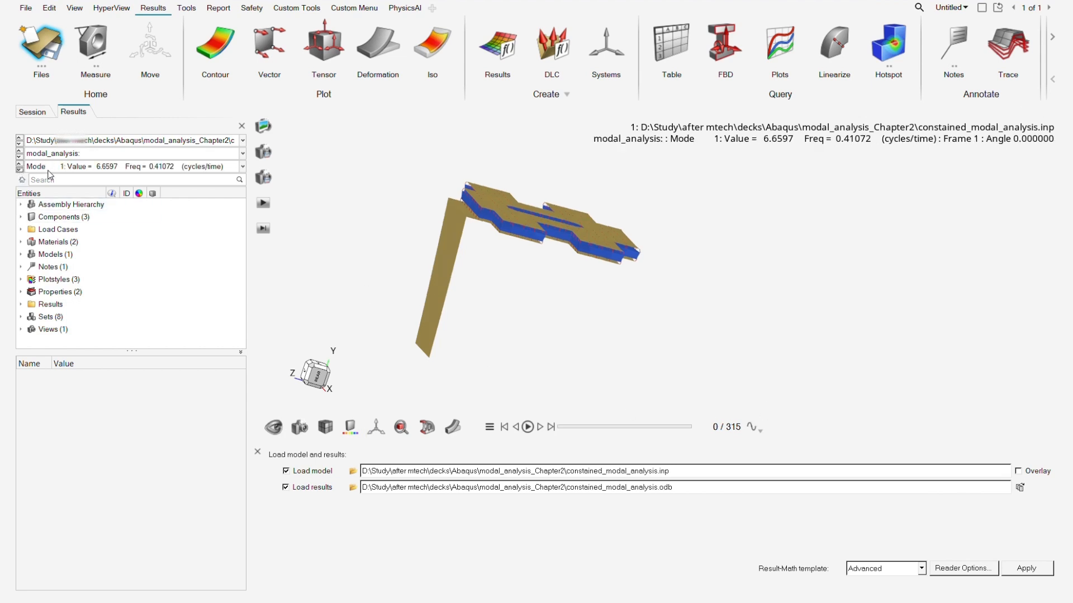
left_click(527, 427)
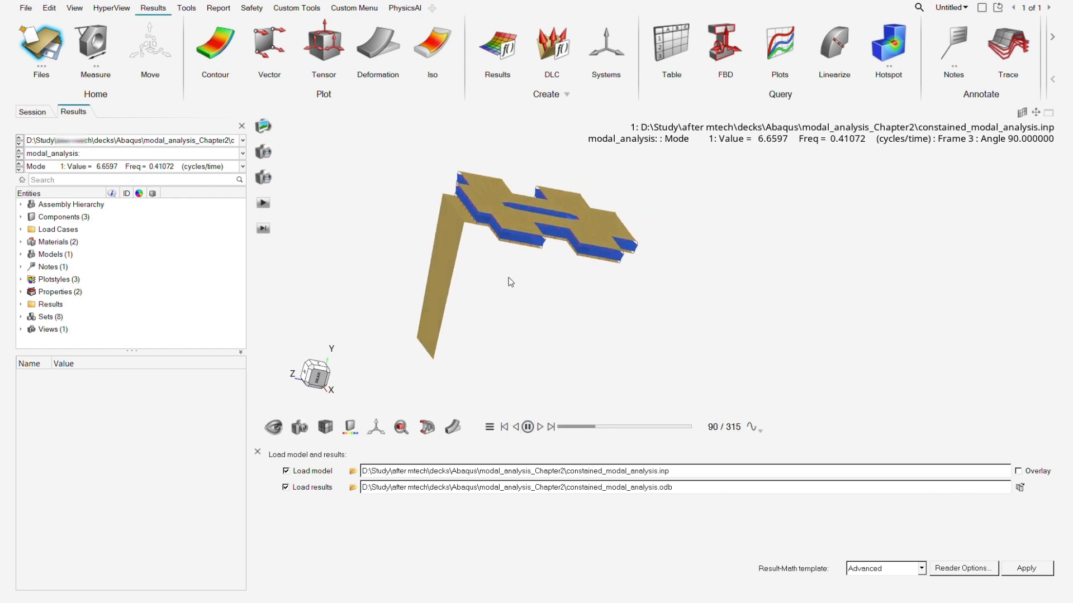
- Slow down the mode 1 animation's playback speed and close the open deformation panel to enlarge the model view
left_click(452, 427)
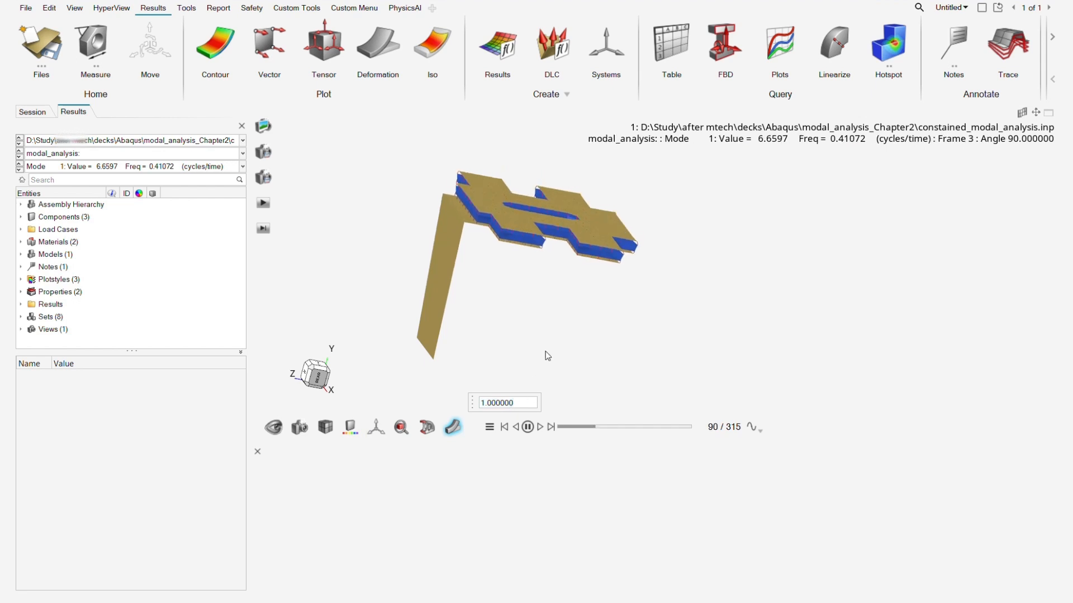
left_click(489, 427)
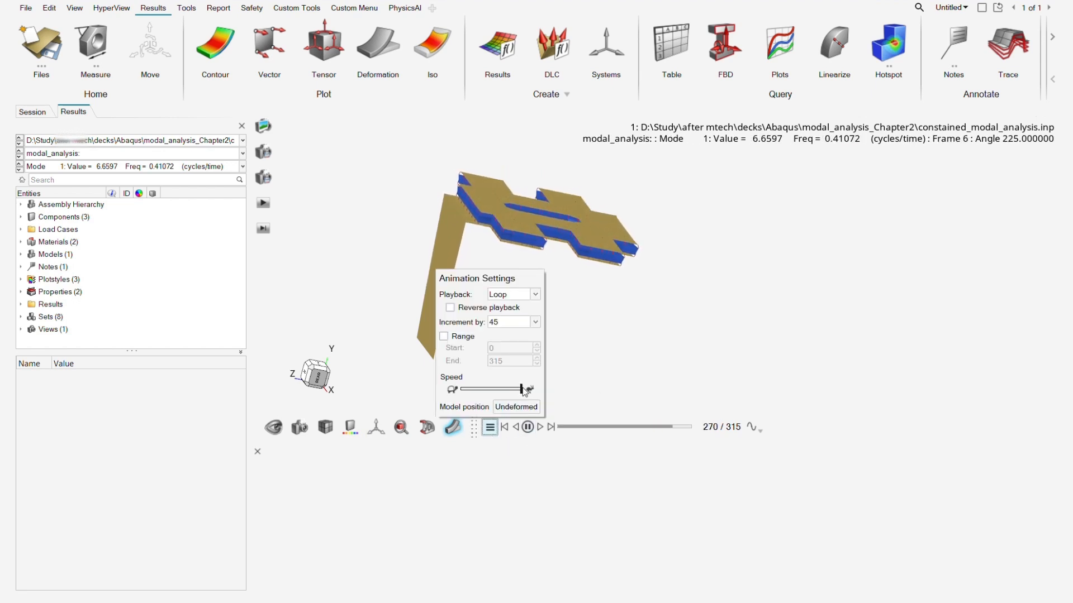
left_click_drag(507, 393, 464, 388)
left_click(580, 341)
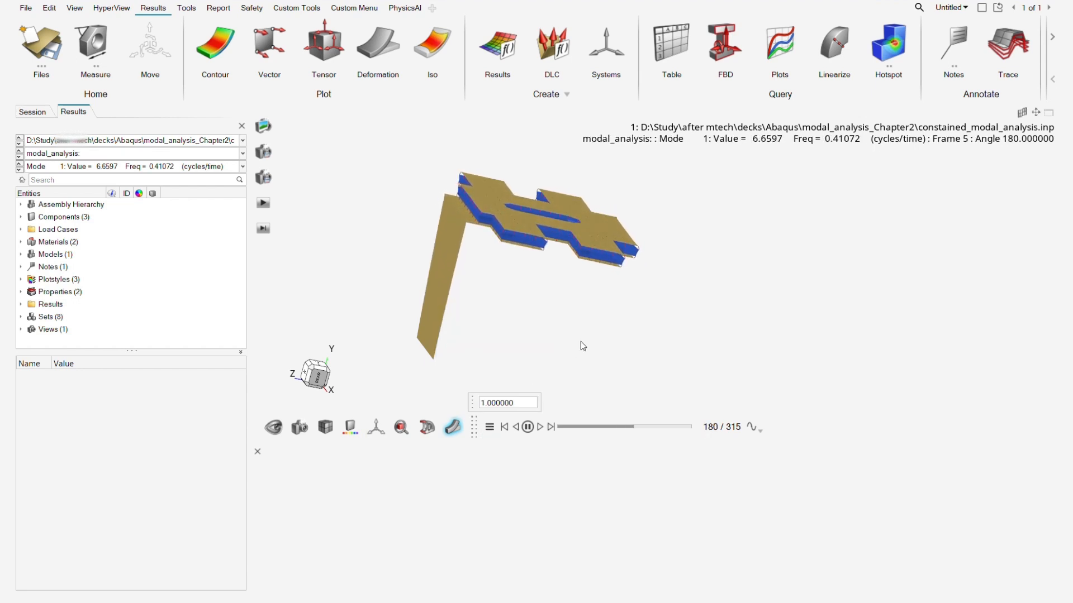
left_click(489, 428)
left_click(489, 428)
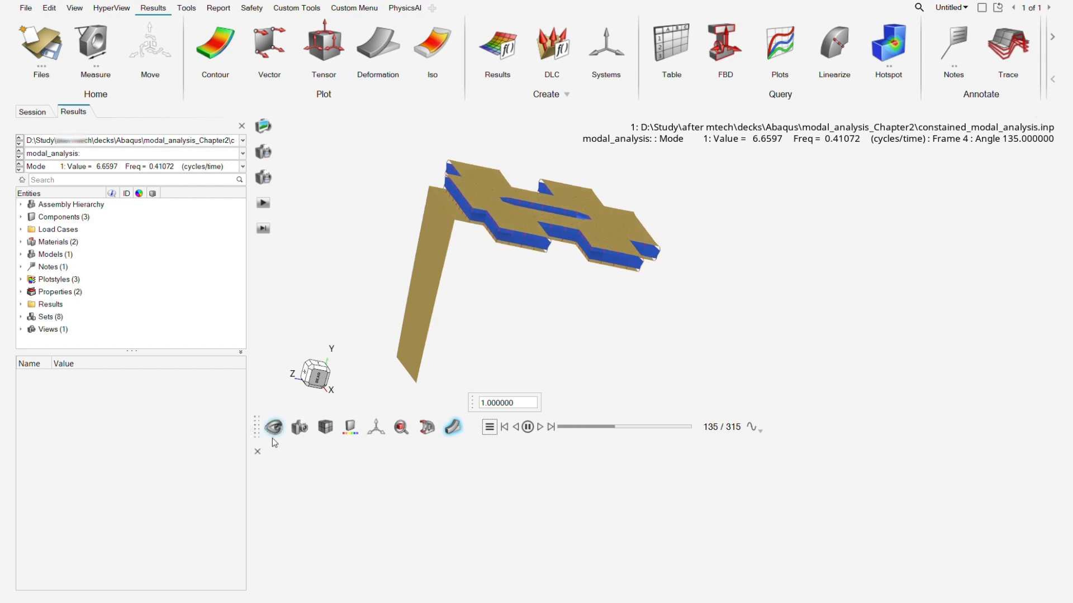
left_click(257, 453)
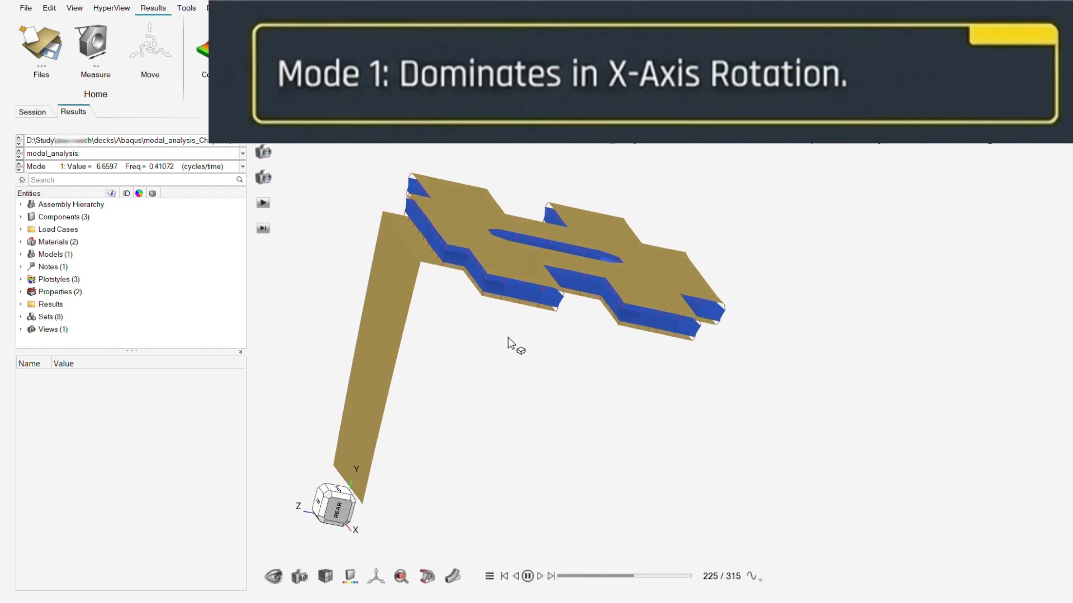
right_click_drag(470, 379, 434, 343)
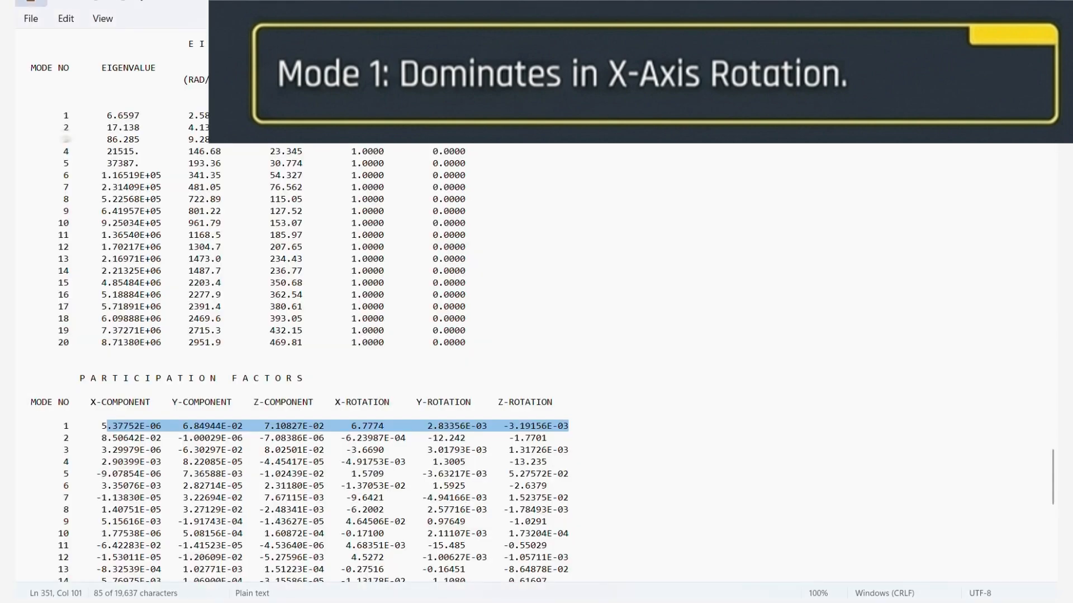
- Highlight mode 2's row in the .dat file's PARTICIPATION FACTORS table and display Mode 2's animation in HyperView
left_click_drag(476, 449, 472, 447)
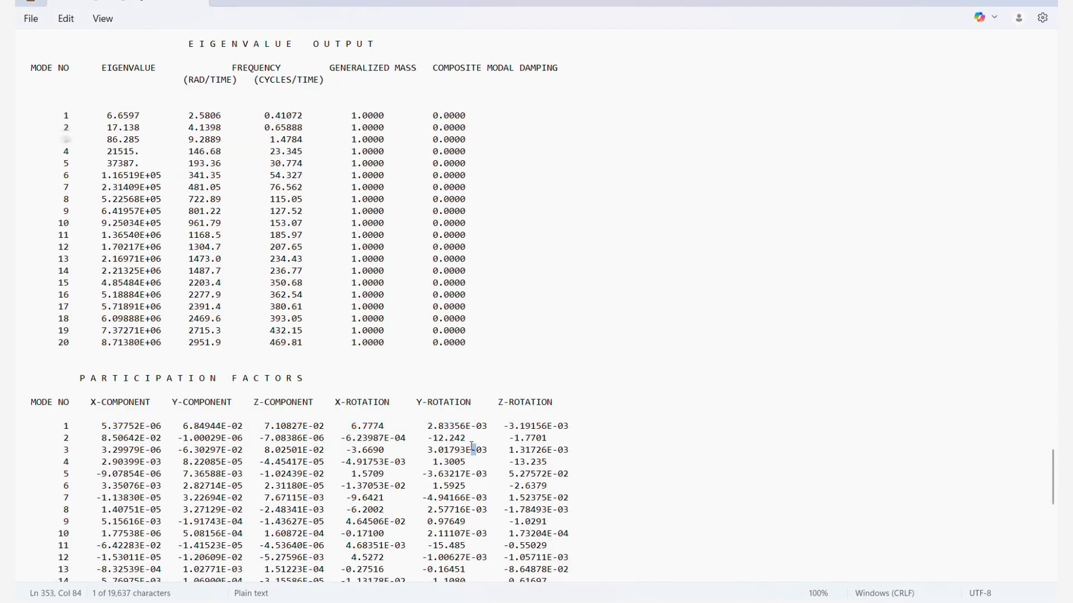
left_click(496, 440)
left_click_drag(565, 439, 98, 439)
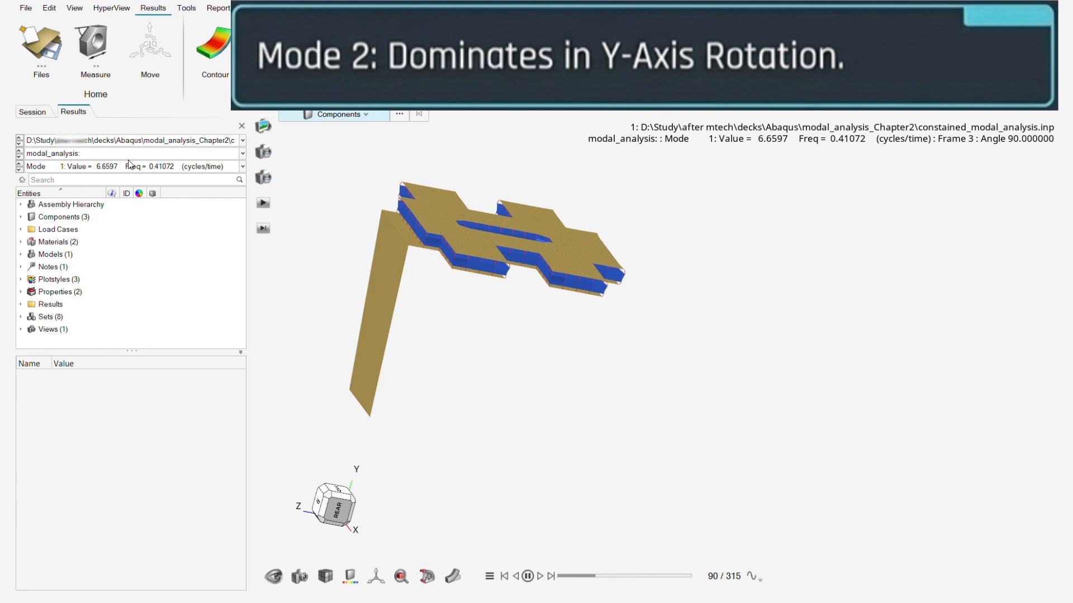
left_click(139, 168)
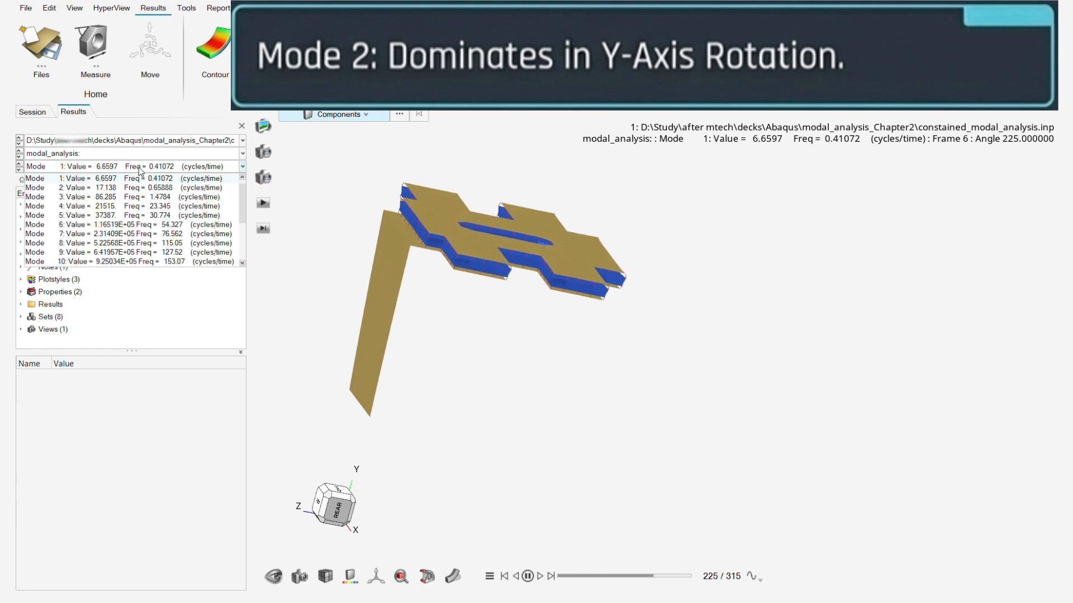
left_click(83, 188)
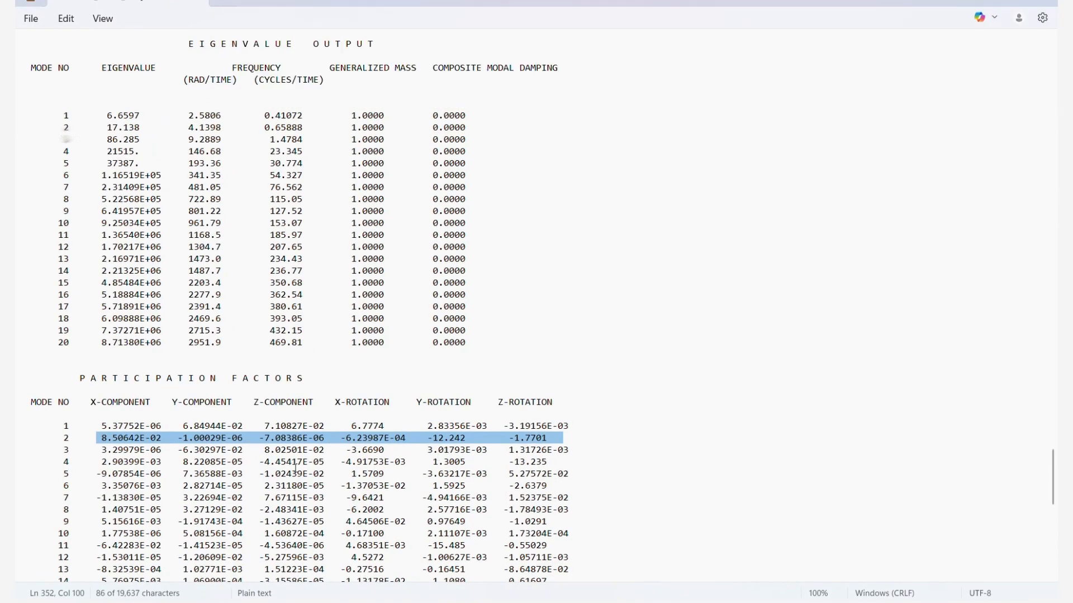
- Highlight mode 12's X-rotation participation factor in the .dat file and display Mode 12's animation in HyperView
scroll(295, 468, "down", 3)
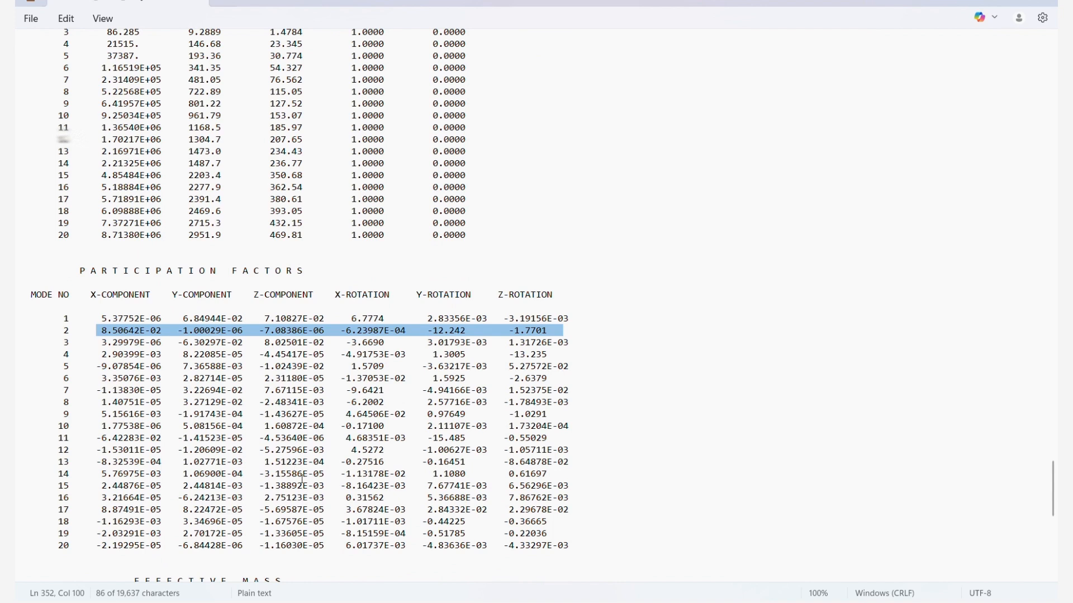
left_click_drag(347, 450, 388, 452)
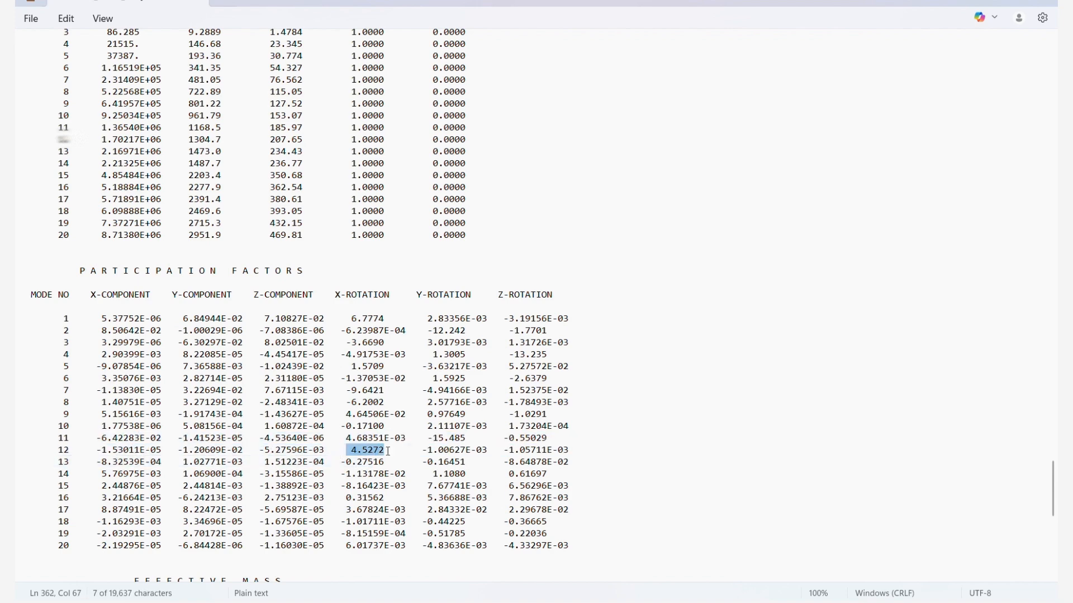
left_click(77, 208)
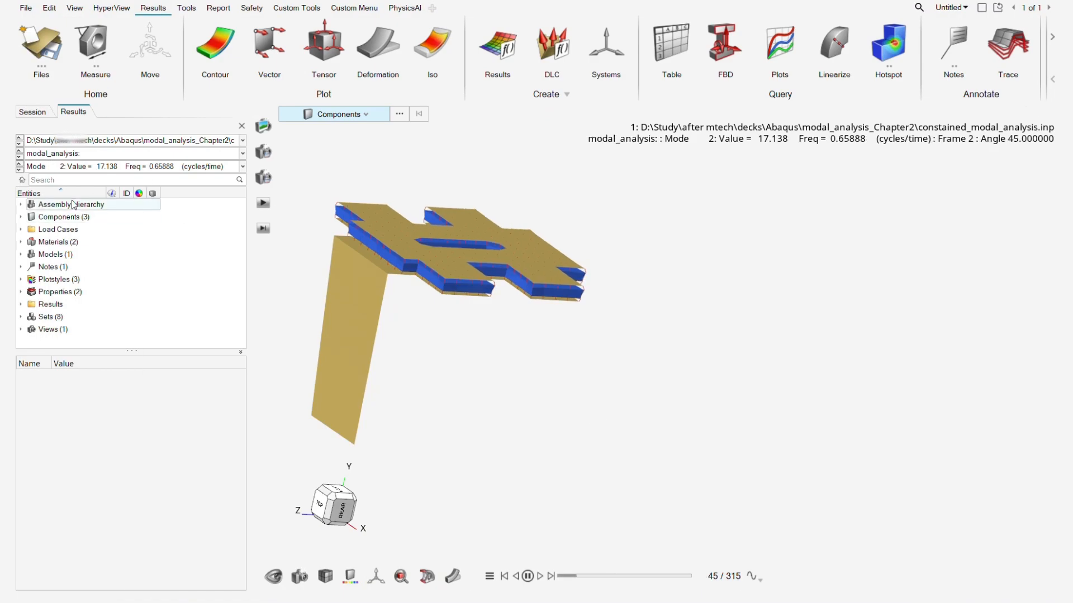
left_click(81, 167)
scroll(84, 228, "down", 3)
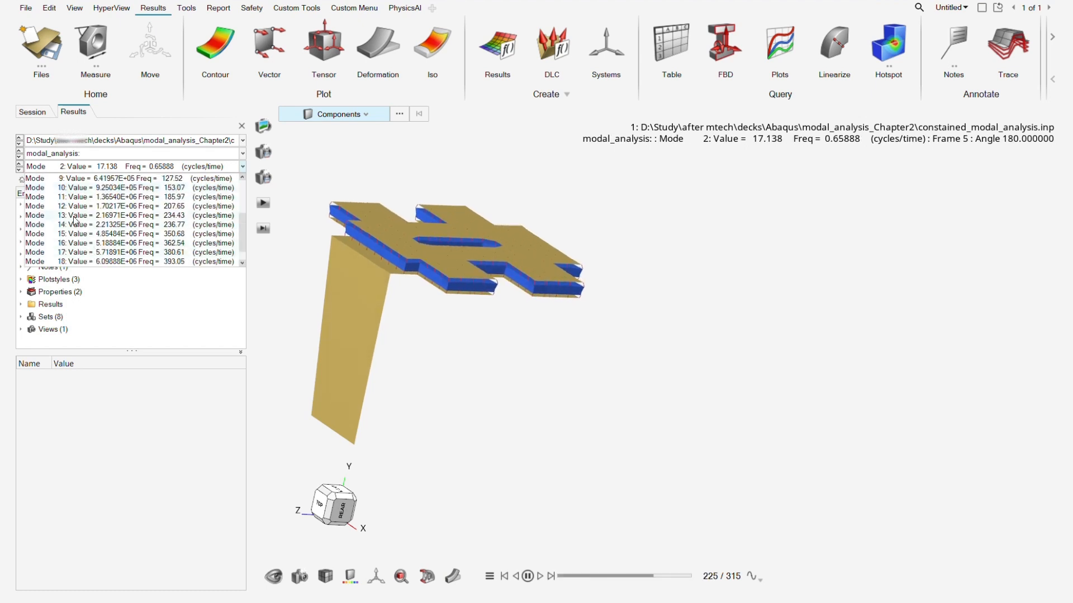
left_click(84, 206)
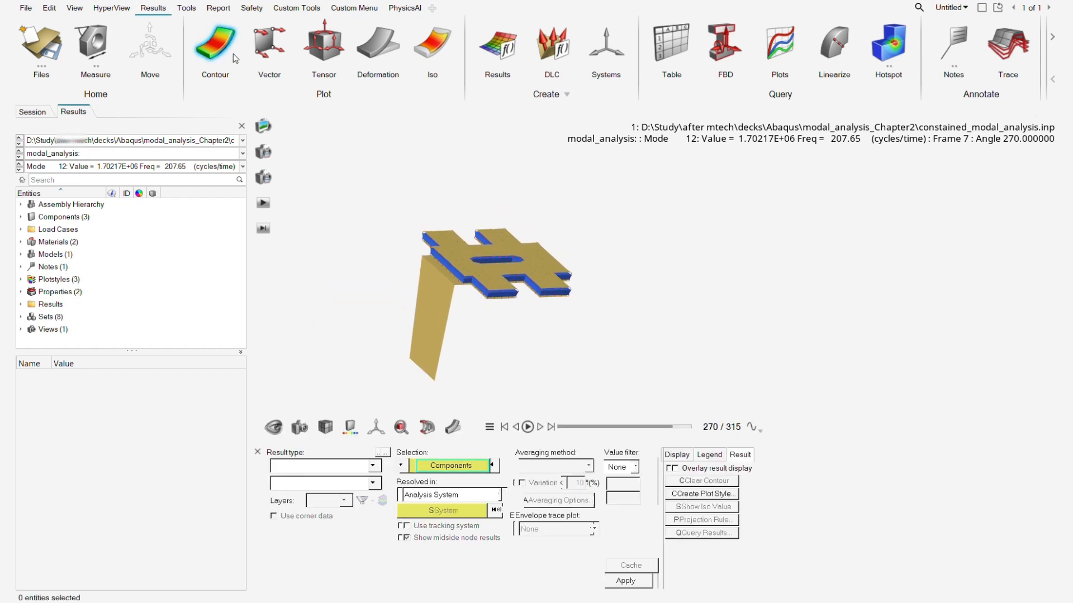
- Contour mode 12 by displacement magnitude, and by SE-Global-Section strain components with vonMises, on the whole bracket
left_click(215, 45)
left_click(631, 580)
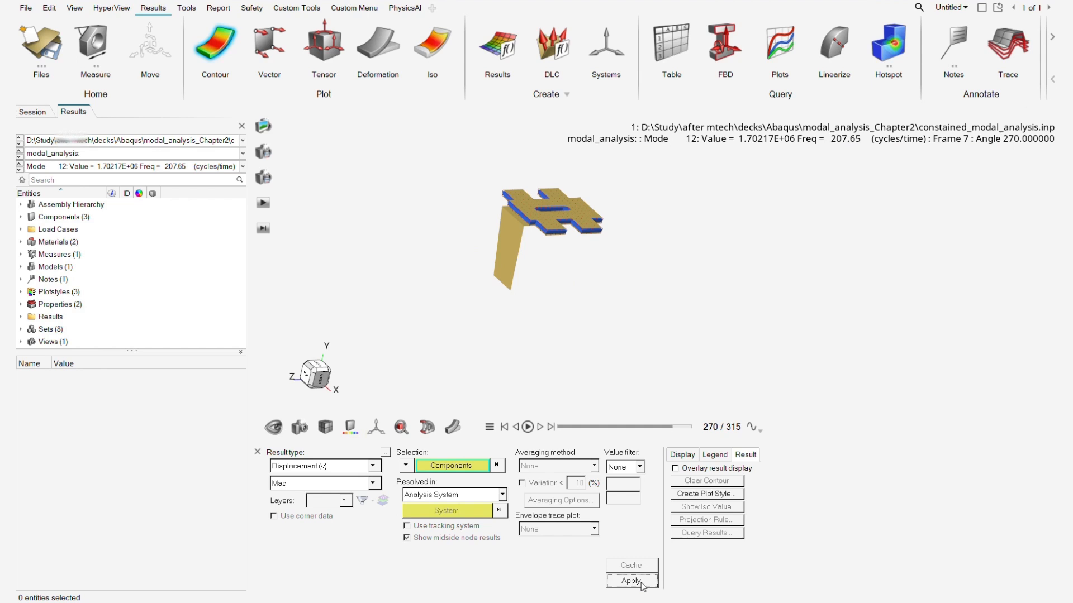
left_click(291, 469)
left_click(285, 518)
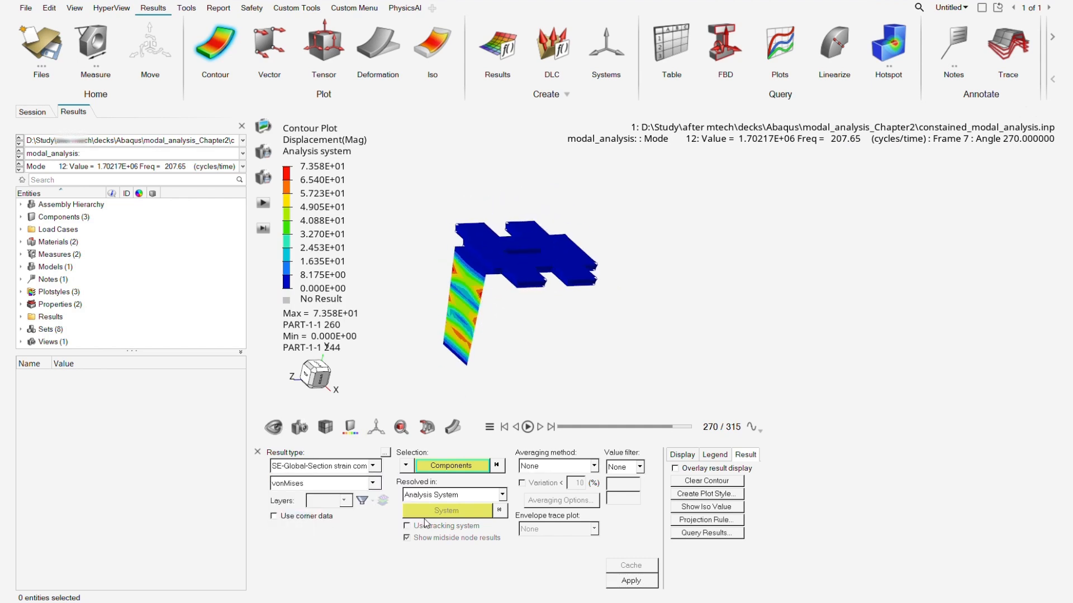
left_click(630, 578)
scroll(457, 255, "up", 4)
mouse_move(457, 256)
middle_mouse_down()
mouse_move(461, 326)
mouse_move(468, 263)
middle_mouse_up()
right_click_drag(536, 271, 505, 224)
scroll(506, 221, "down", 5)
middle_click_drag(506, 222, 531, 250)
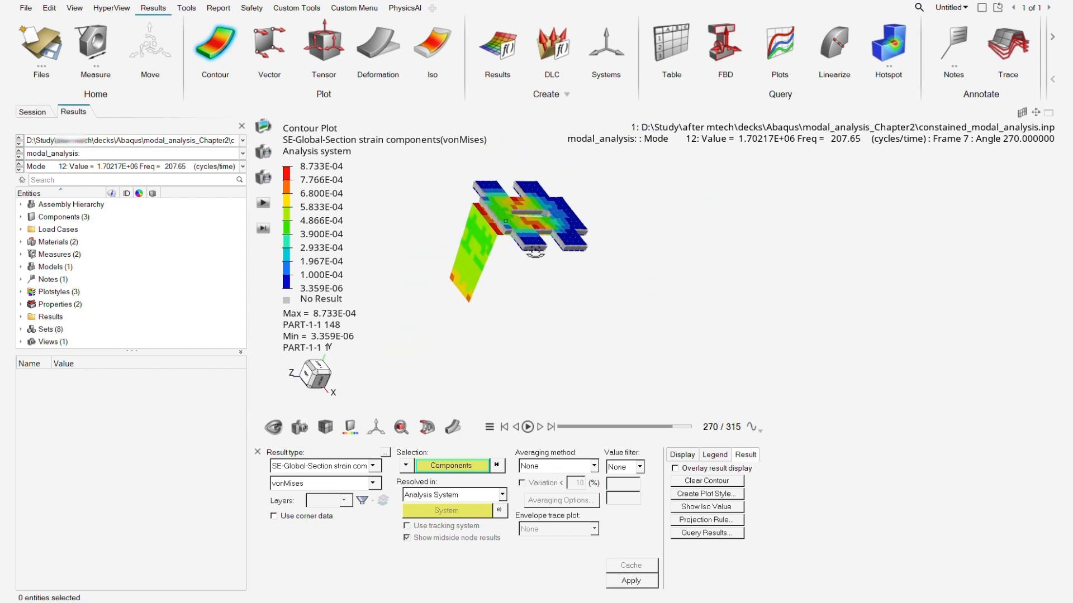
right_click_drag(530, 250, 500, 292)
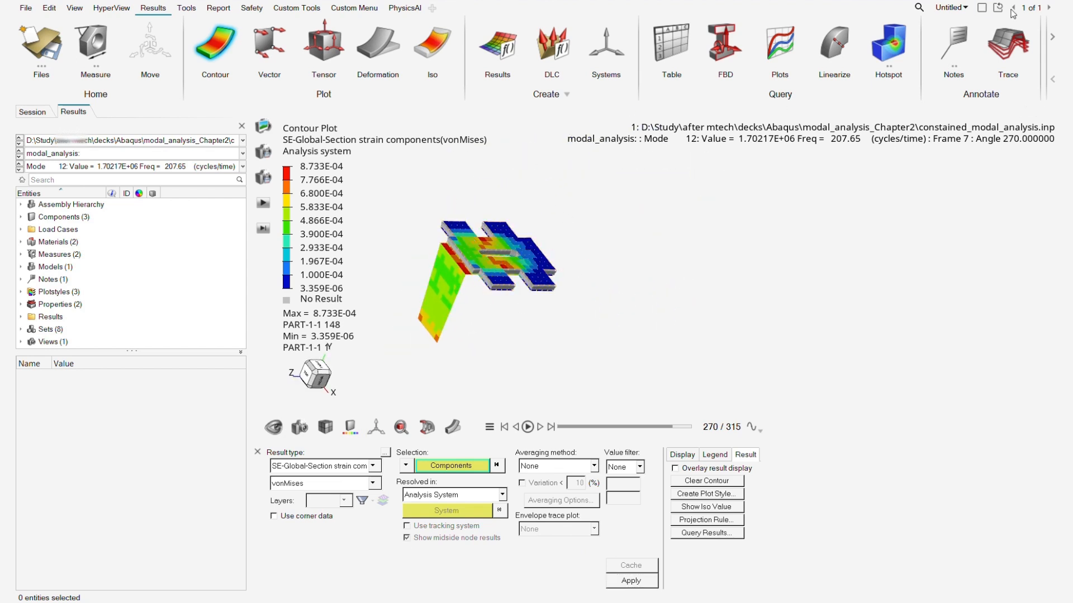
- Switch to File Explorer and duplicate constained_modal_analysis.inp within the modal_analysis_Chapter2 folder
left_click(988, 0)
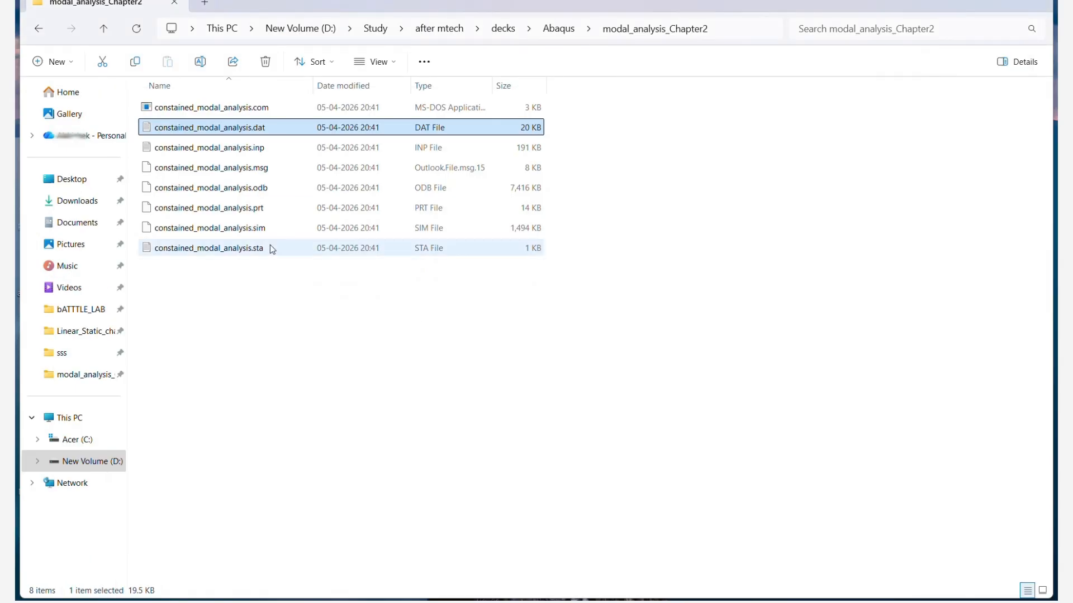
left_click(260, 150)
key("ctrl+c")
key("ctrl+v")
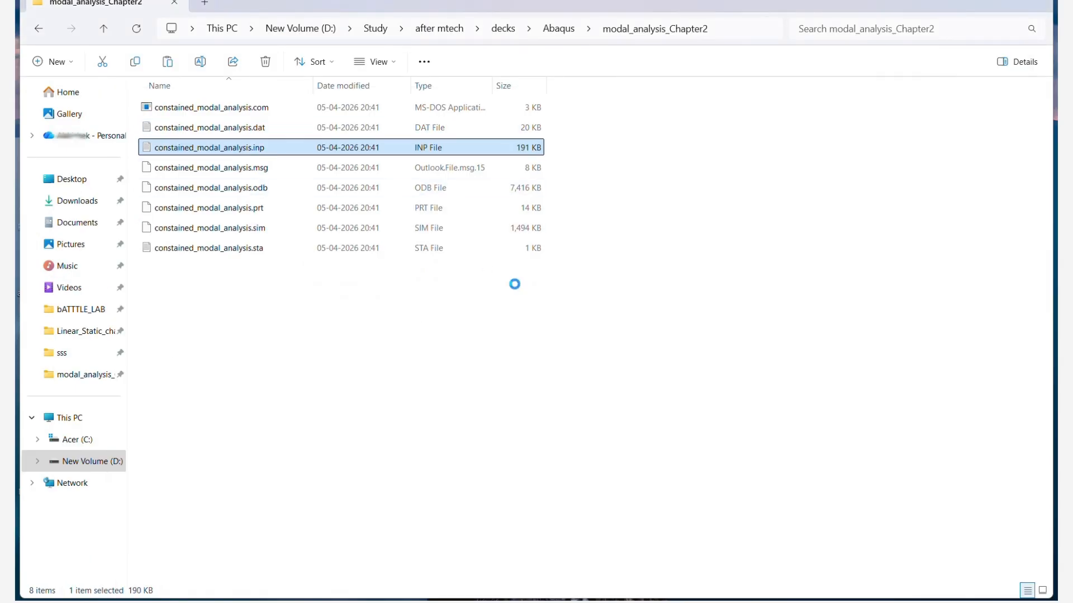
- Rename the copied input deck as FREE_Free_modal_analysis.inp
key("F2")
key("Right")
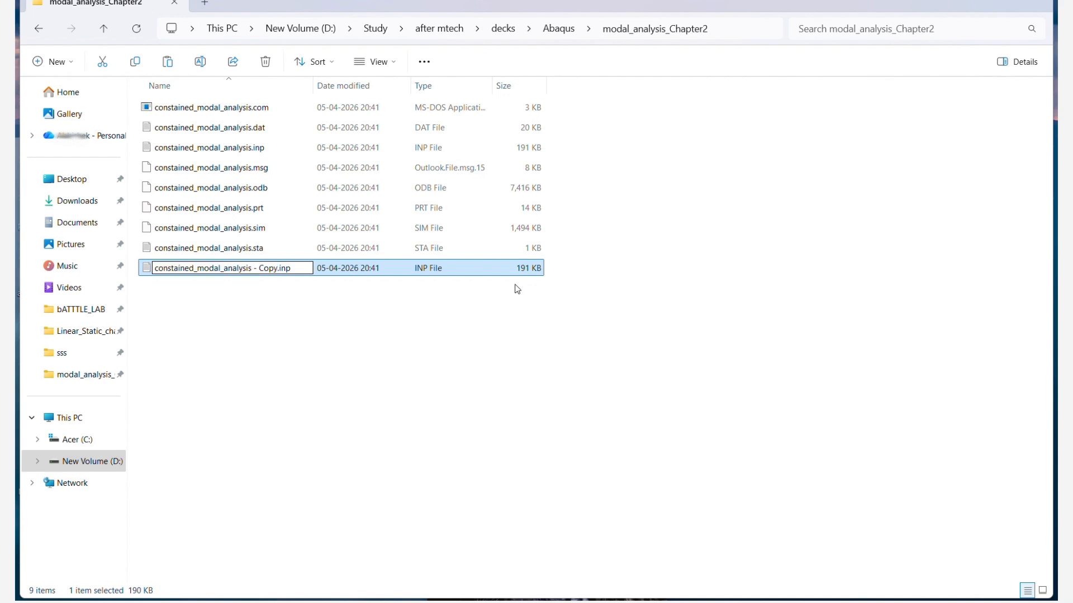
key("BackSpace")
key("BackSpace")
key("BackSpace")
key("BackSpace")
key("BackSpace")
key("BackSpace")
key("BackSpace")
key("Home")
key("Delete")
key("Delete")
key("Delete")
key("Delete")
key("Delete")
key("Delete")
key("Delete")
key("Delete")
key("Delete")
key("Delete")
type("FR")
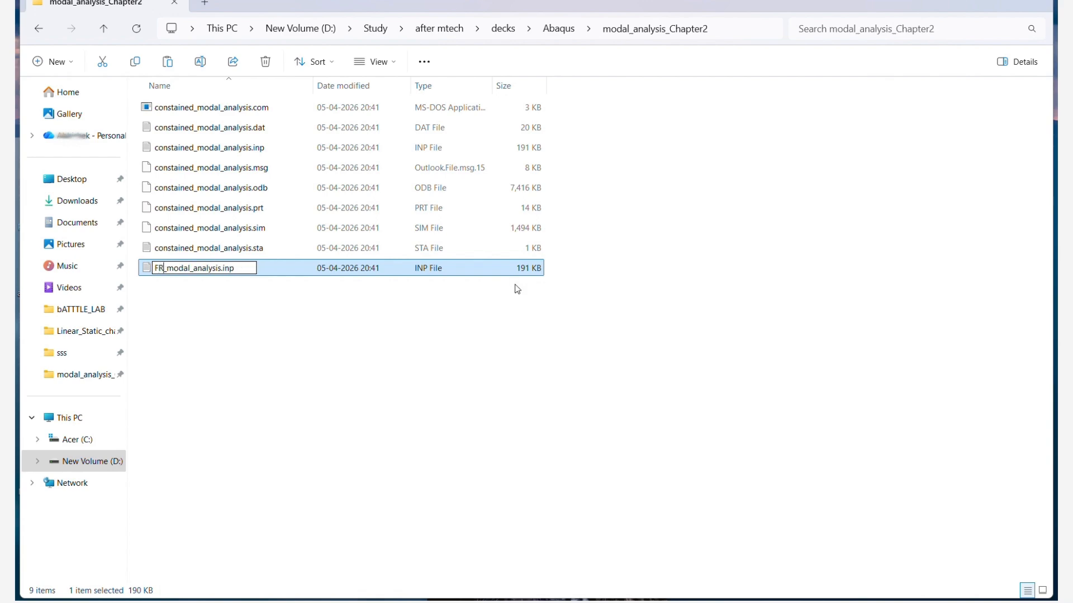
type("EE_Fr")
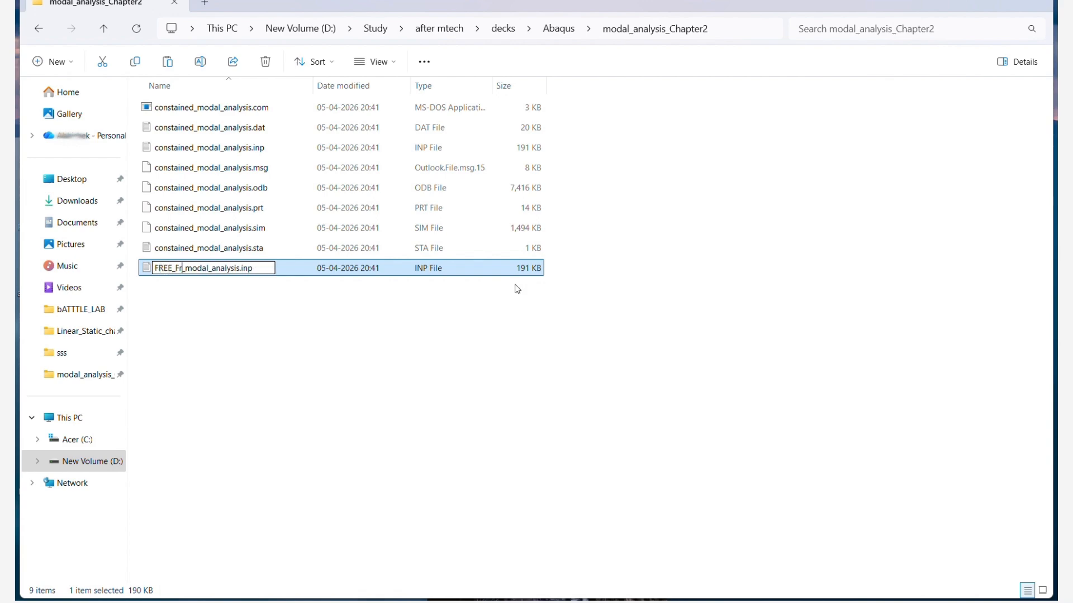
type("ee")
key("Return")
- Open FREE_Free_modal_analysis.inp and replace the *BOUNDARY block with its fix,1,6,0.0 line by a comment line of asterisks
key("Return")
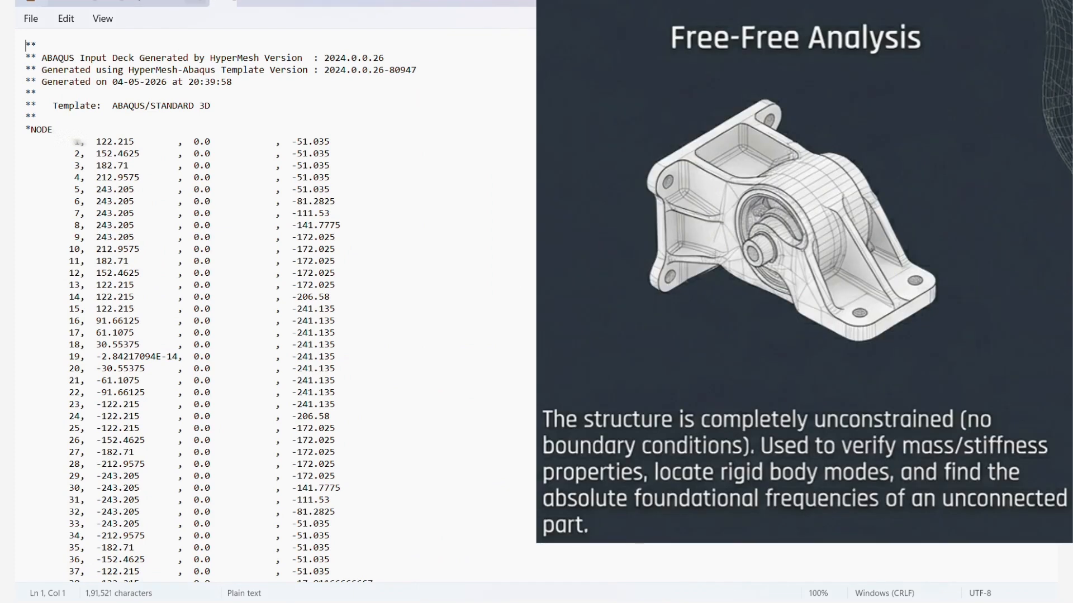
left_click(242, 133)
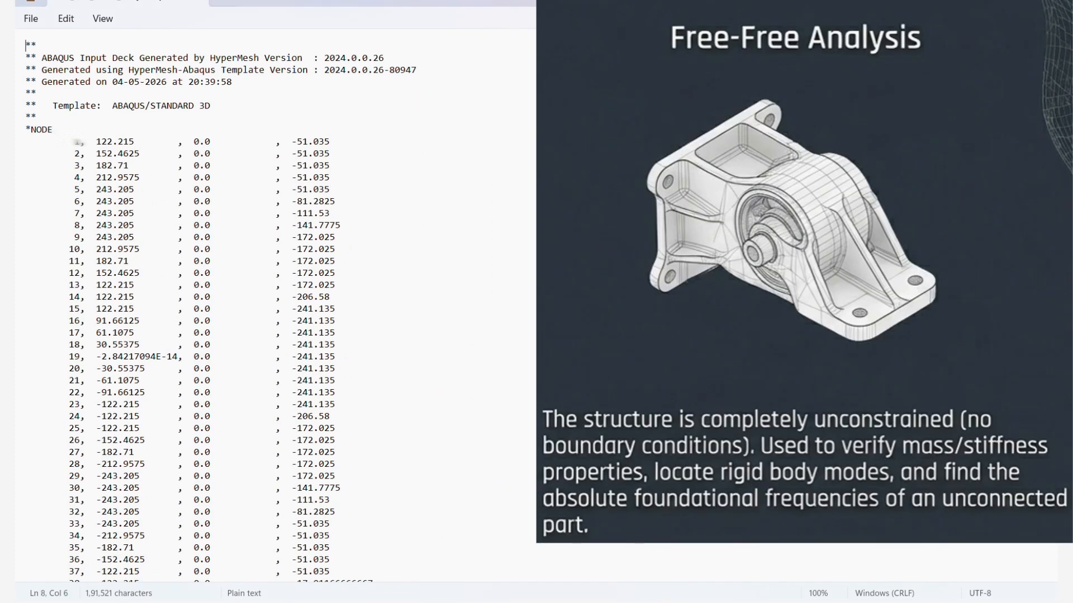
left_click_drag(1051, 47, 1050, 560)
left_click(192, 457)
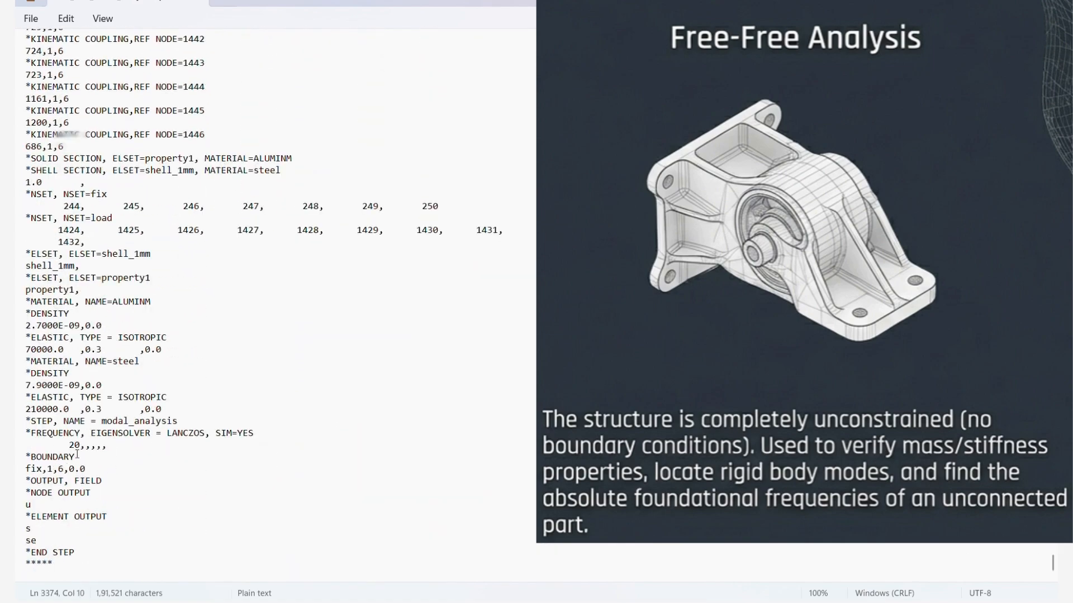
left_click_drag(87, 464, 16, 464)
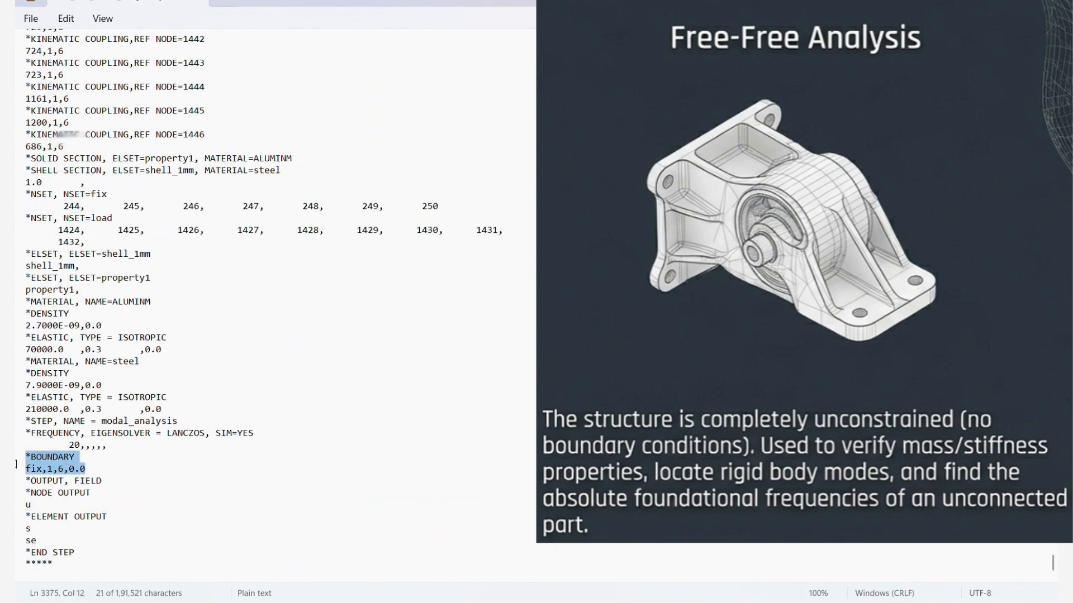
type("***********************")
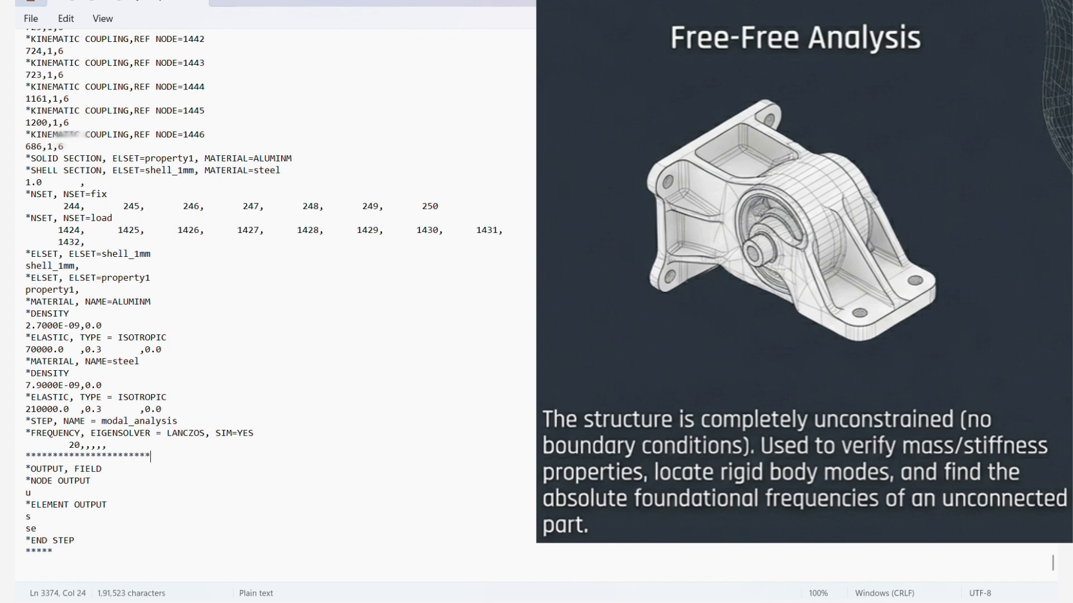
type("******")
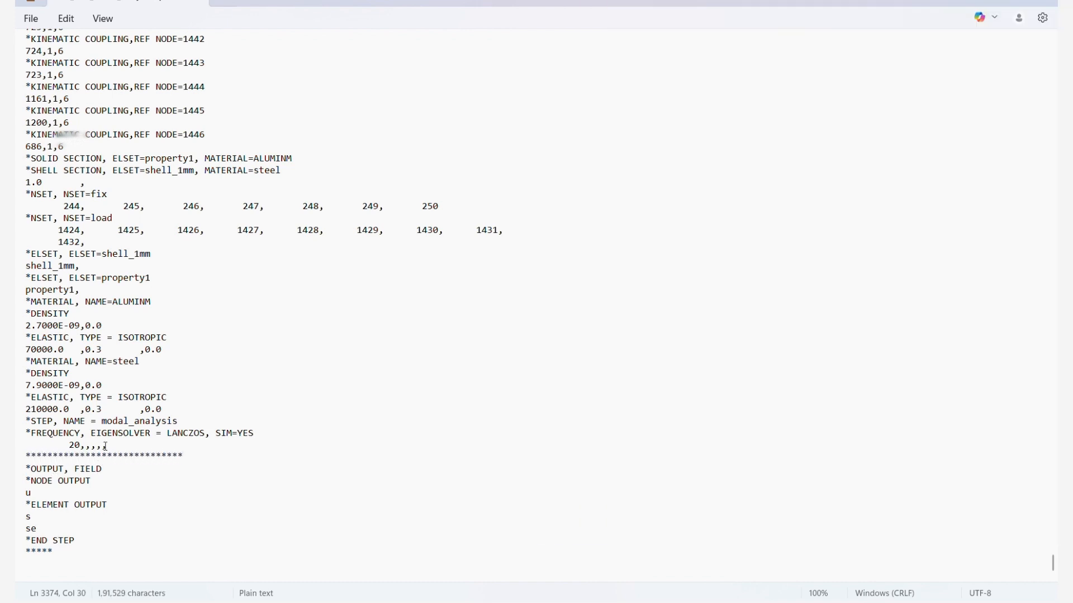
- Run the job in the command prompt with "abaqus j=FREE_Free_modal_analysis int", overwriting the old job files, and put the prompt window away
key("alt+Tab")
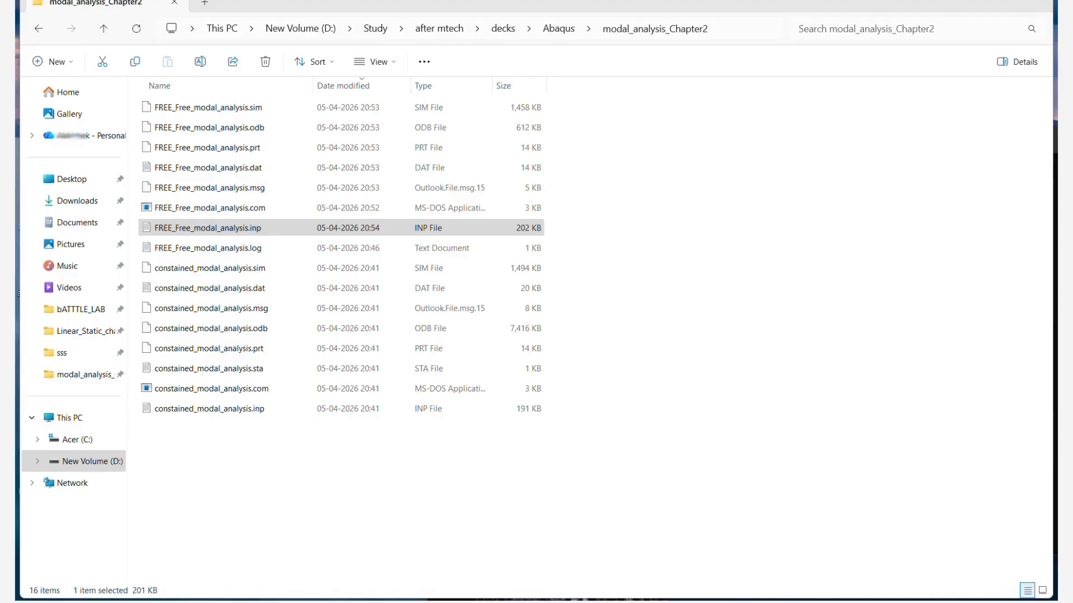
mouse_move(657, 602)
left_click(775, 559)
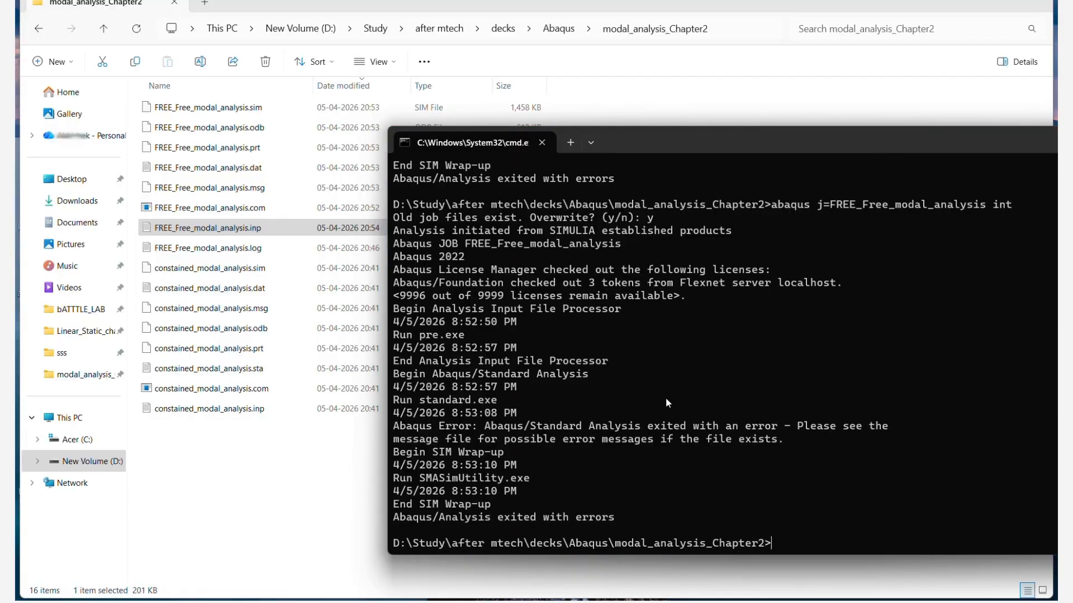
key("Up")
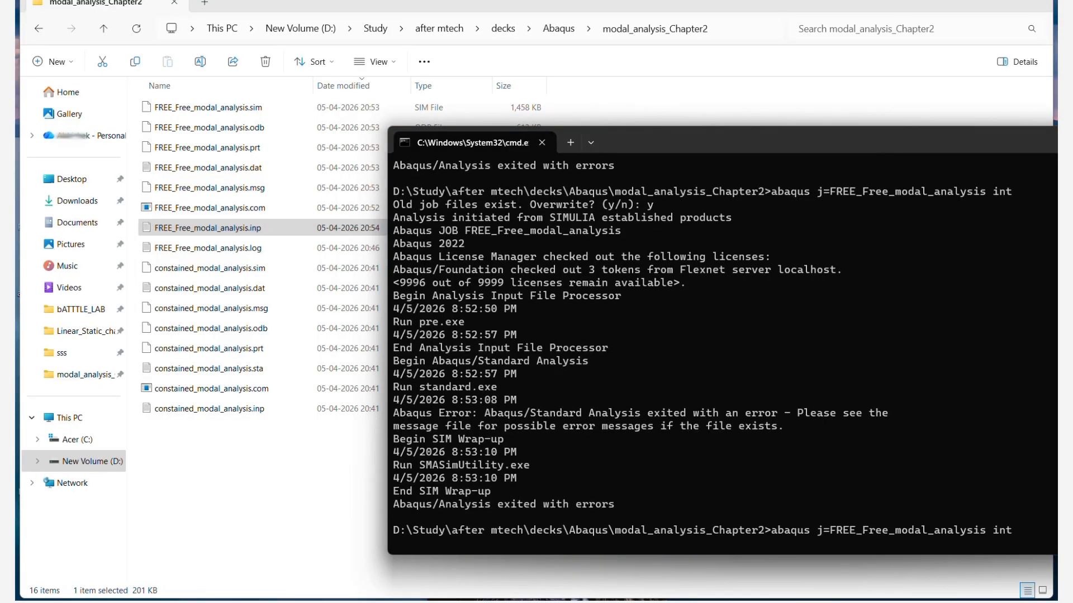
key("Return")
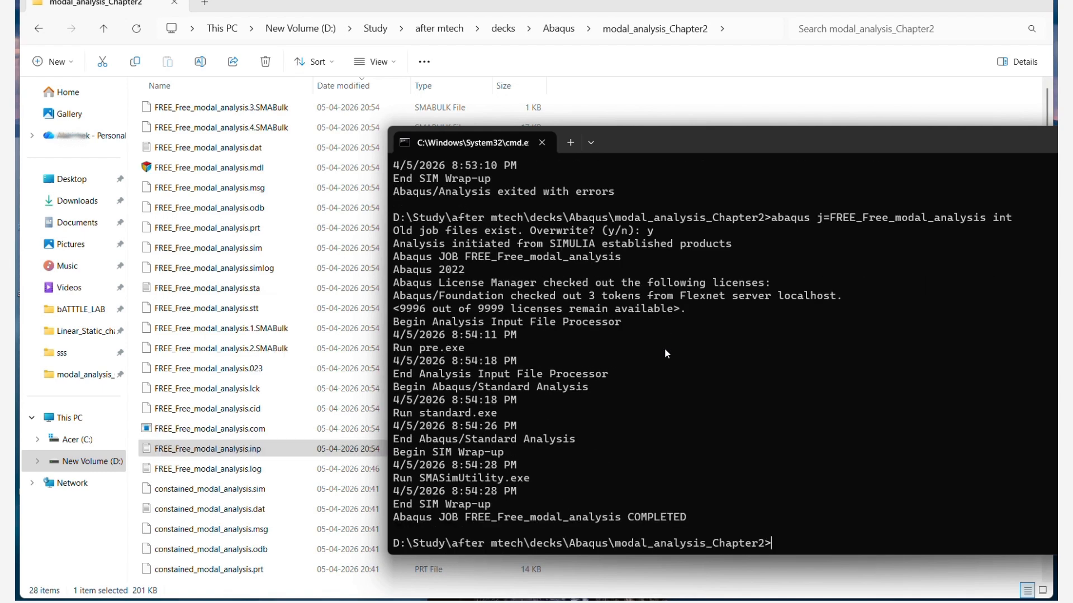
left_click_drag(962, 142, 672, 163)
left_click(827, 161)
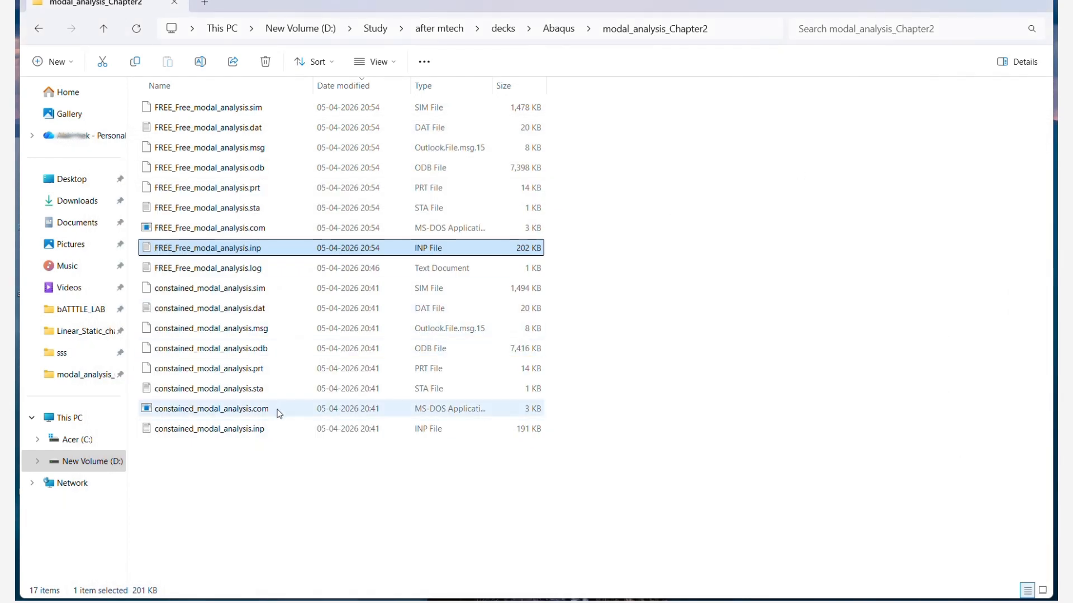
- Copy FREE_Free_modal_analysis.odb and split the HyperView page into two side-by-side windows
left_click(261, 168)
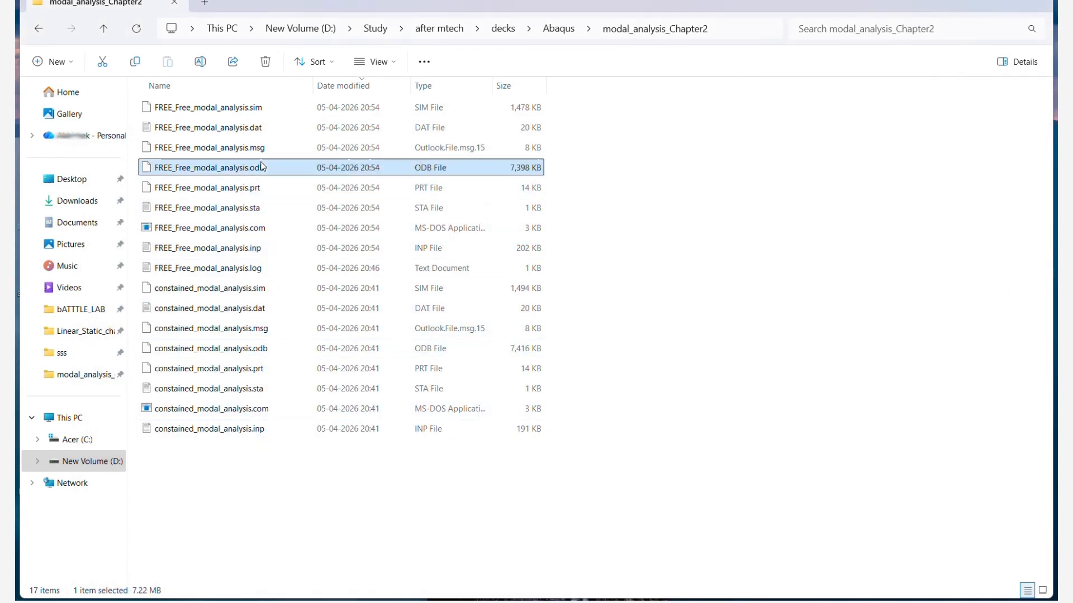
key("ctrl+c")
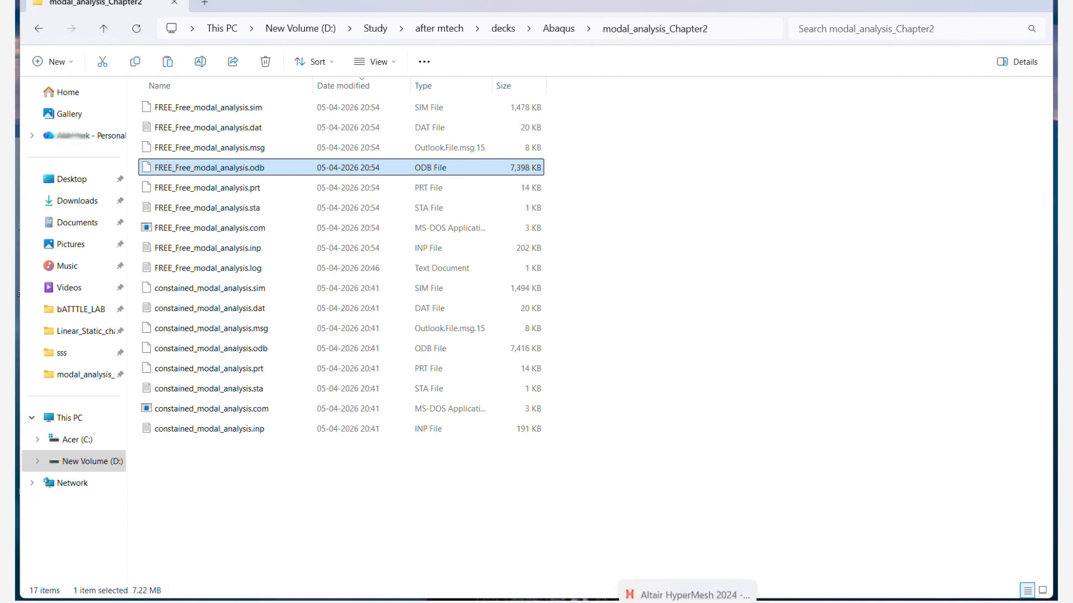
left_click(687, 550)
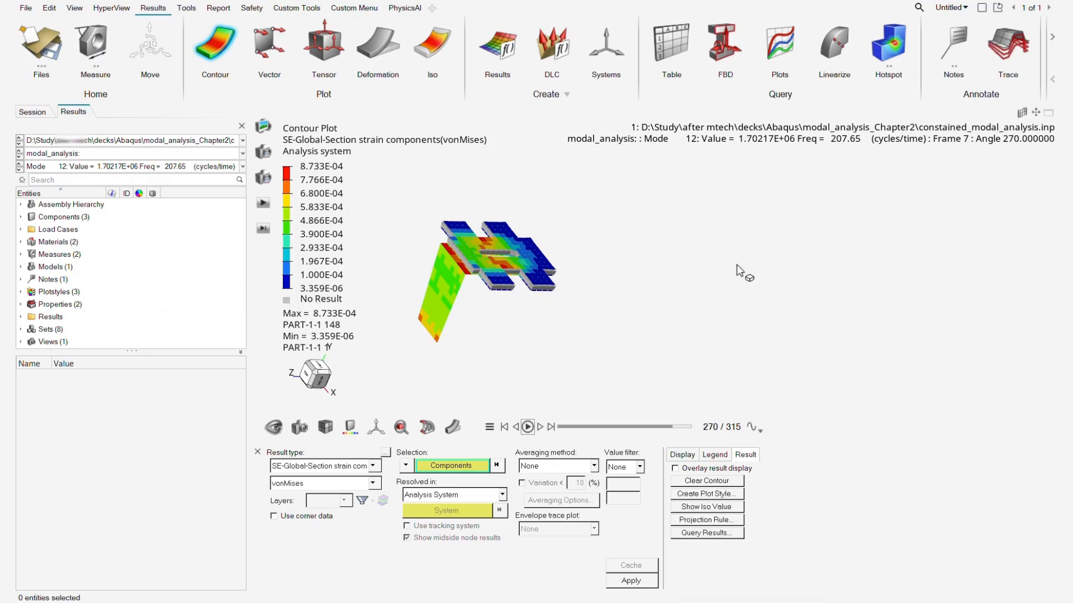
left_click(981, 8)
left_click(1000, 13)
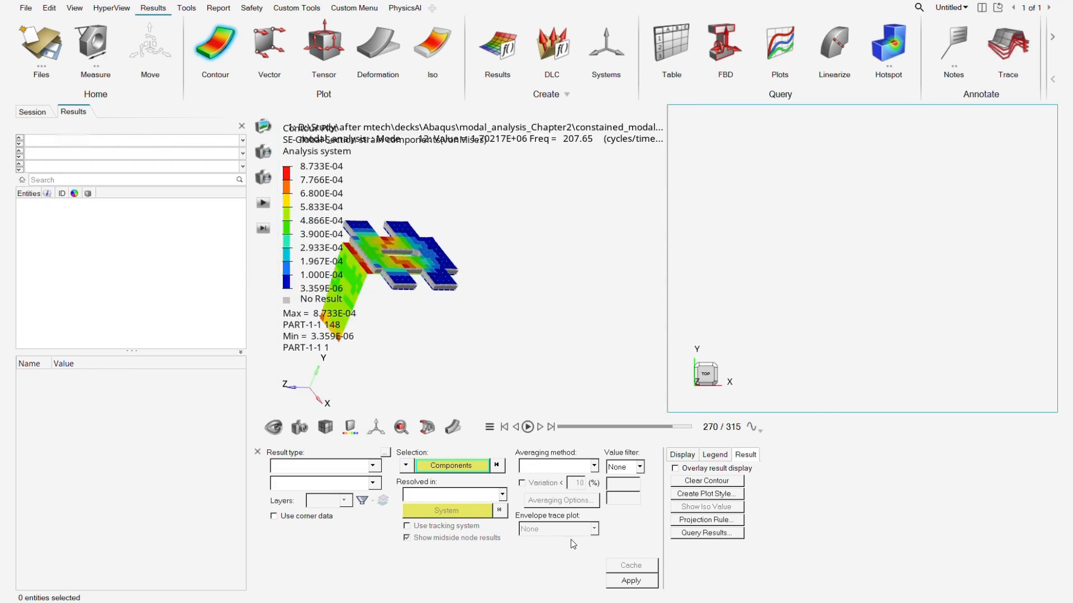
- Examine FREE_Free_modal_analysis.dat, highlighting the frequencies of modes 1 to 6 in the EIGENVALUE OUTPUT table, and close the file
mouse_move(595, 595)
left_click(590, 558)
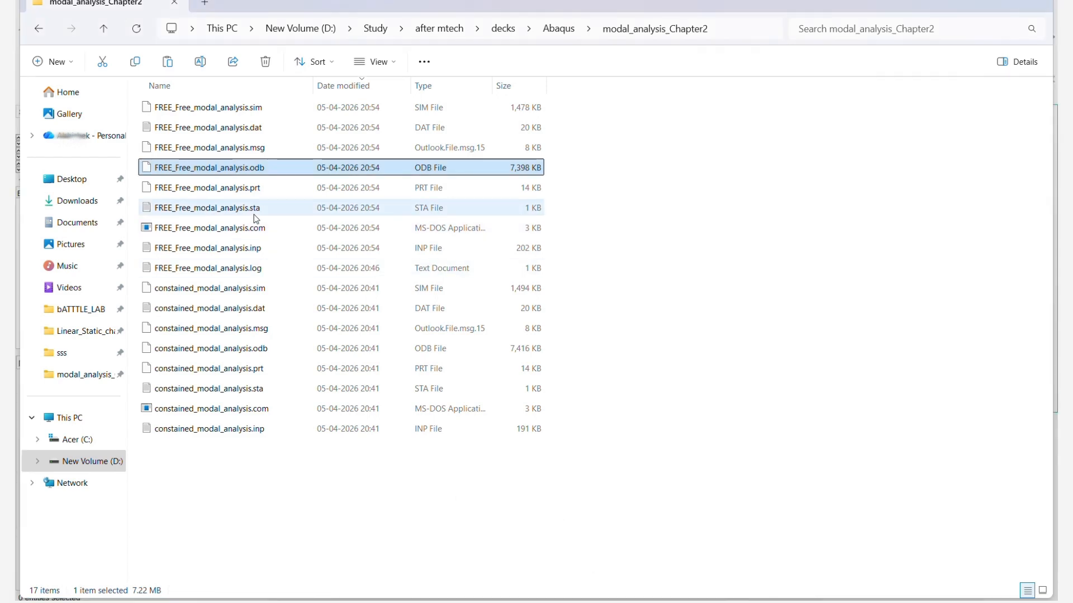
double_click(252, 128)
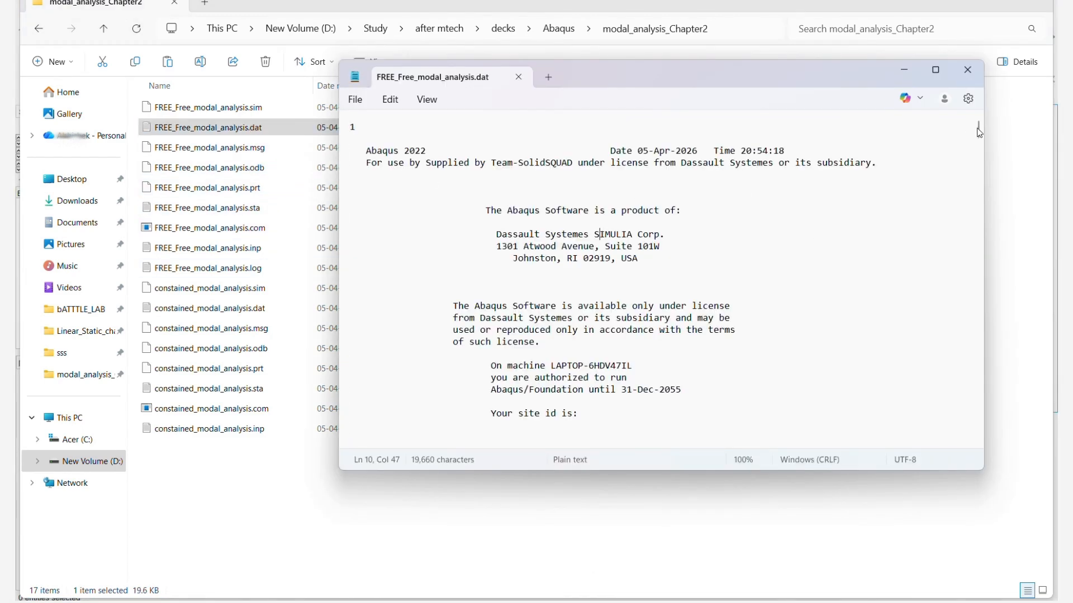
left_click_drag(980, 133, 944, 444)
scroll(842, 312, "up", 4)
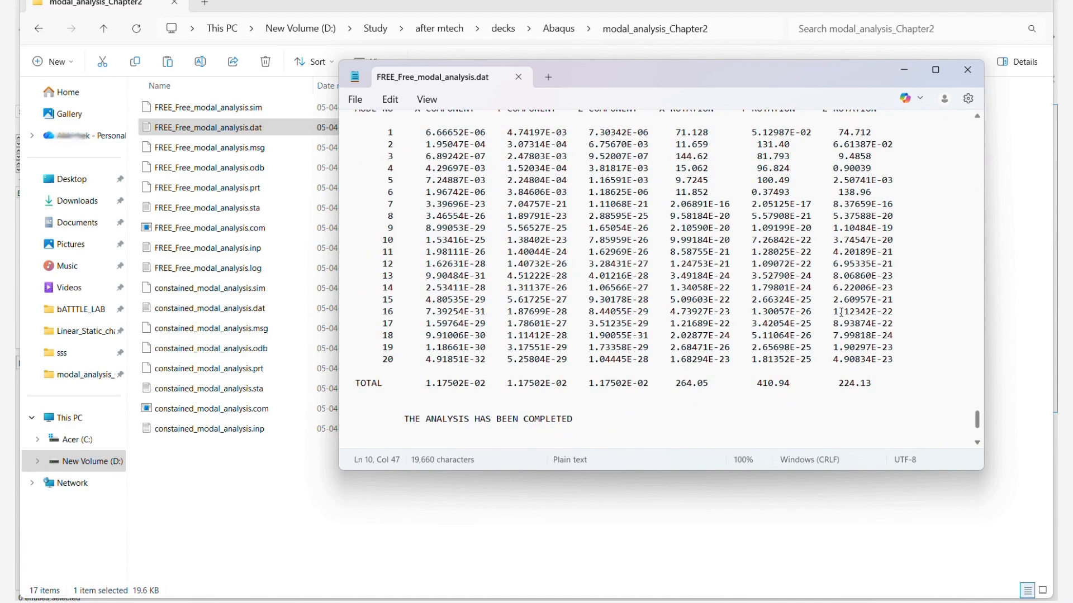
scroll(841, 312, "up", 14)
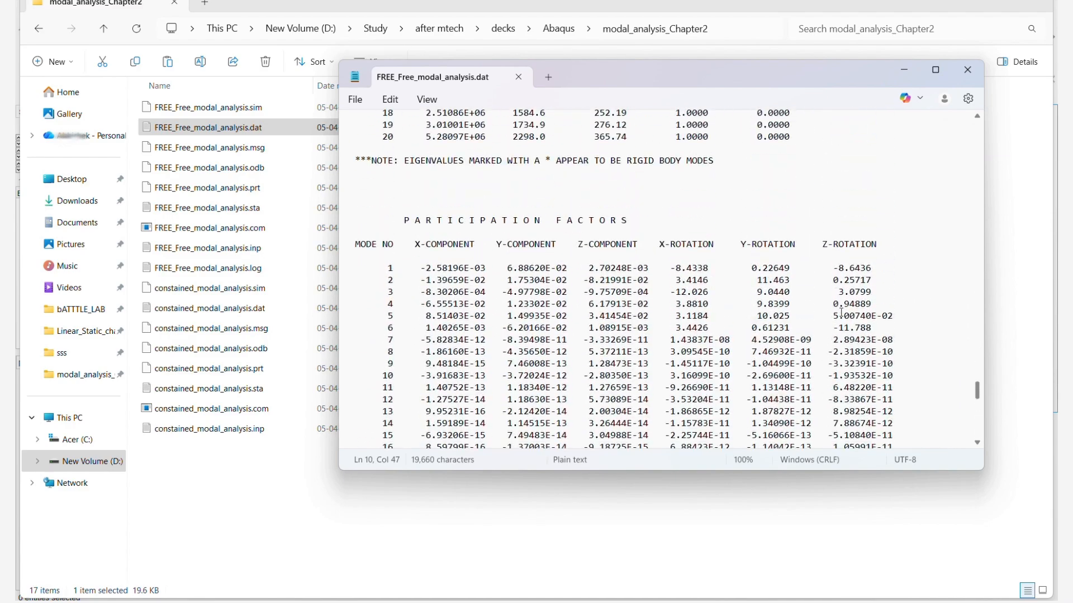
scroll(842, 312, "down", 1)
scroll(833, 311, "up", 11)
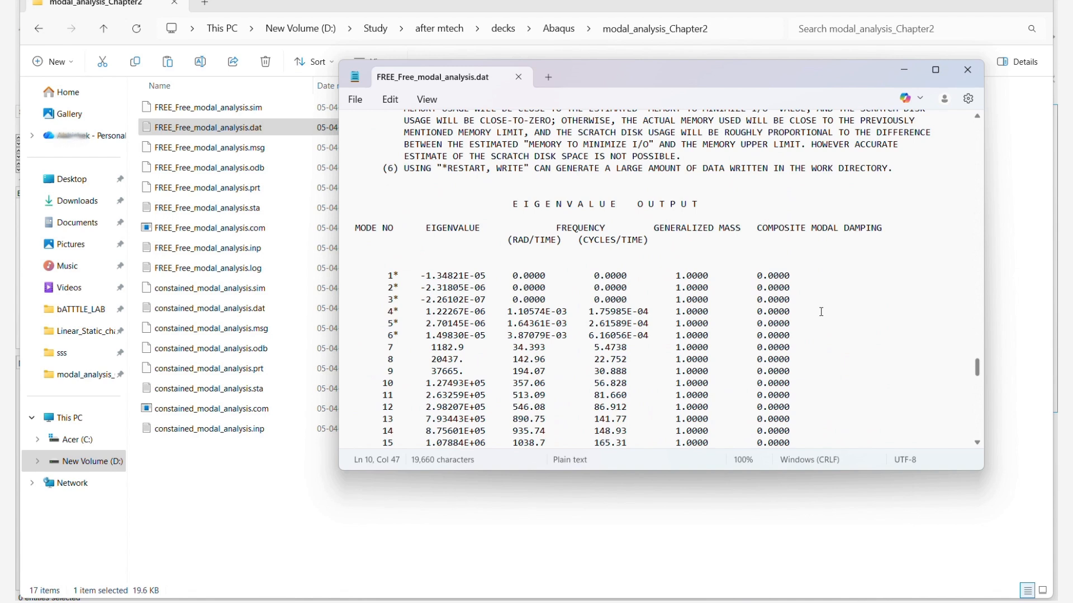
mouse_move(601, 281)
left_mouse_down()
mouse_move(665, 333)
mouse_move(659, 342)
mouse_move(590, 281)
left_mouse_up()
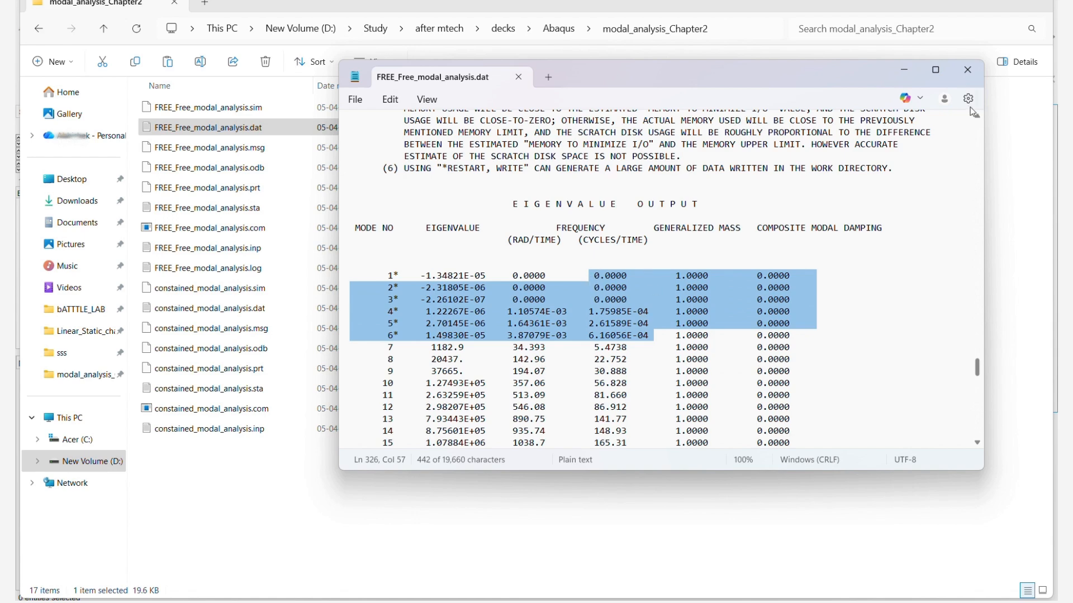
left_click(978, 78)
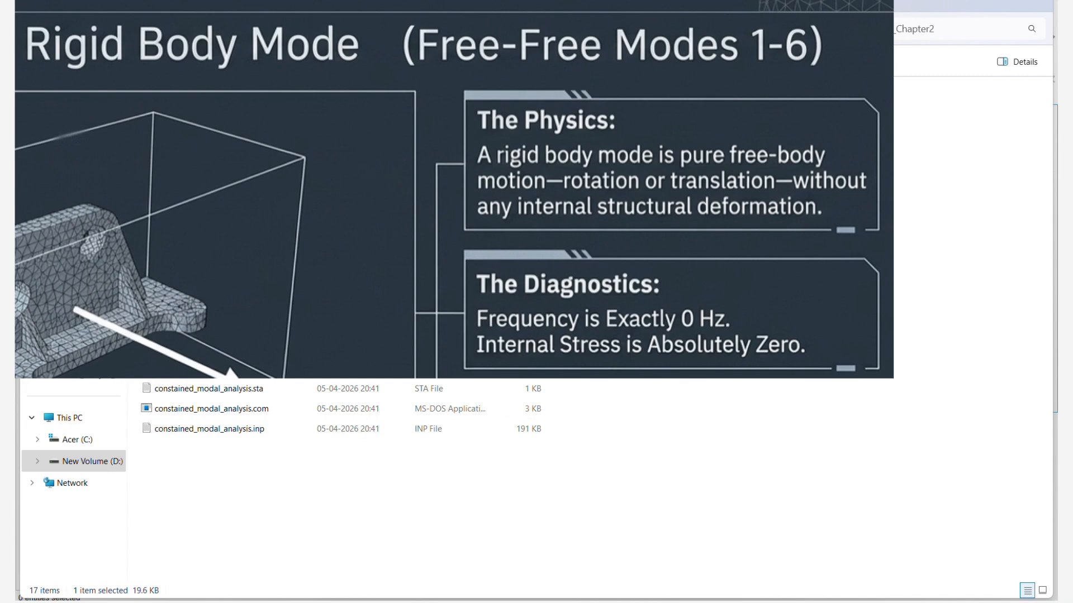
- Load FREE_Free_modal_analysis.odb as both model and results in the empty HyperView window
mouse_move(749, 601)
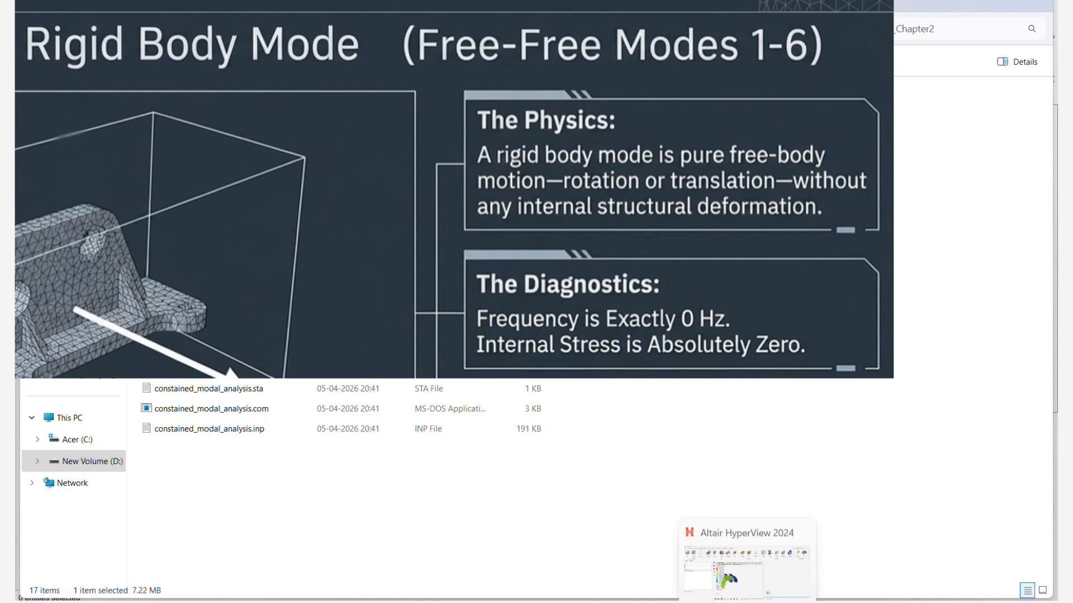
left_click(787, 545)
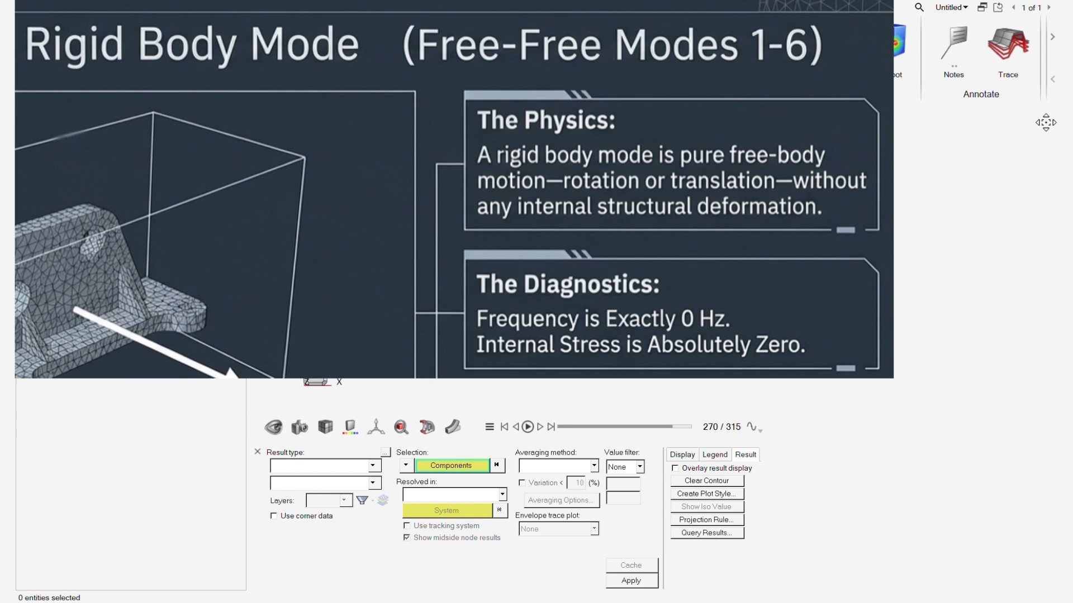
left_click(112, 43)
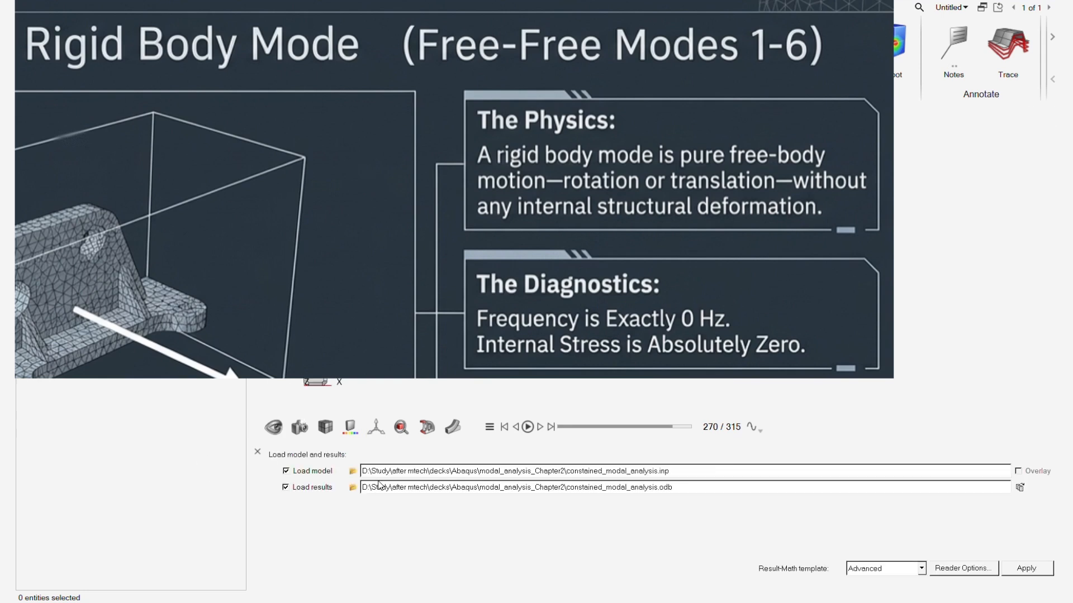
left_click(353, 471)
double_click(474, 370)
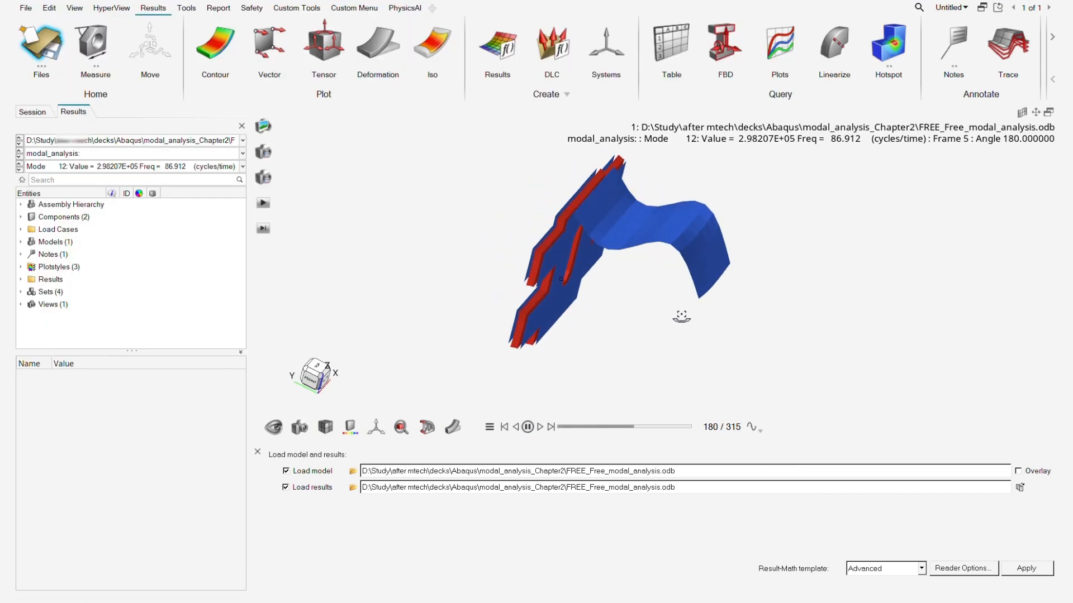
- Display Mode 1 of the free-free results and contour it by displacement magnitude
left_click(110, 168)
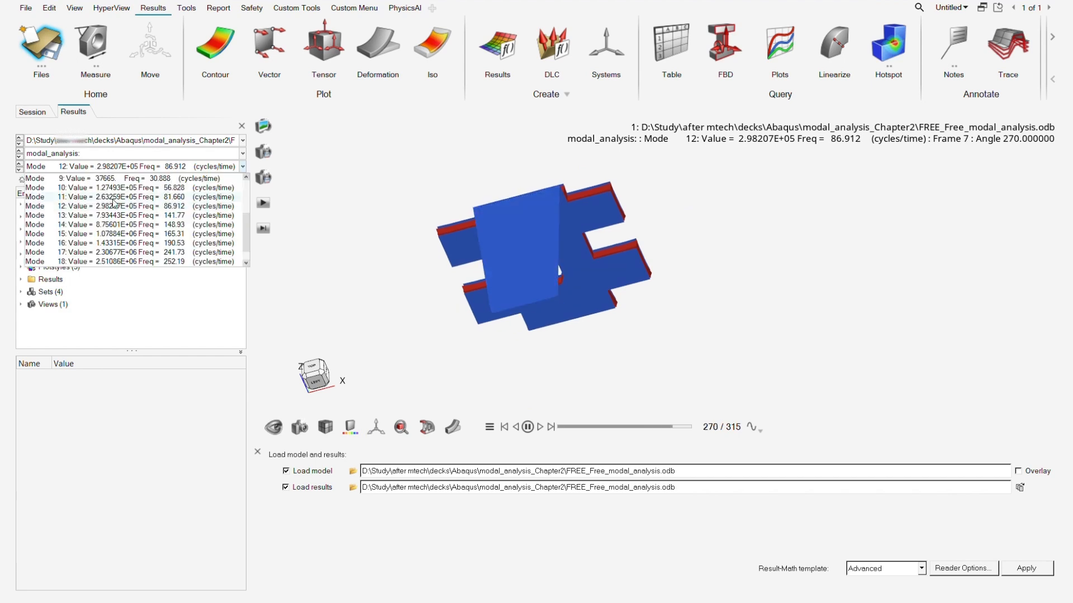
left_click(134, 189)
right_click_drag(585, 217, 685, 219)
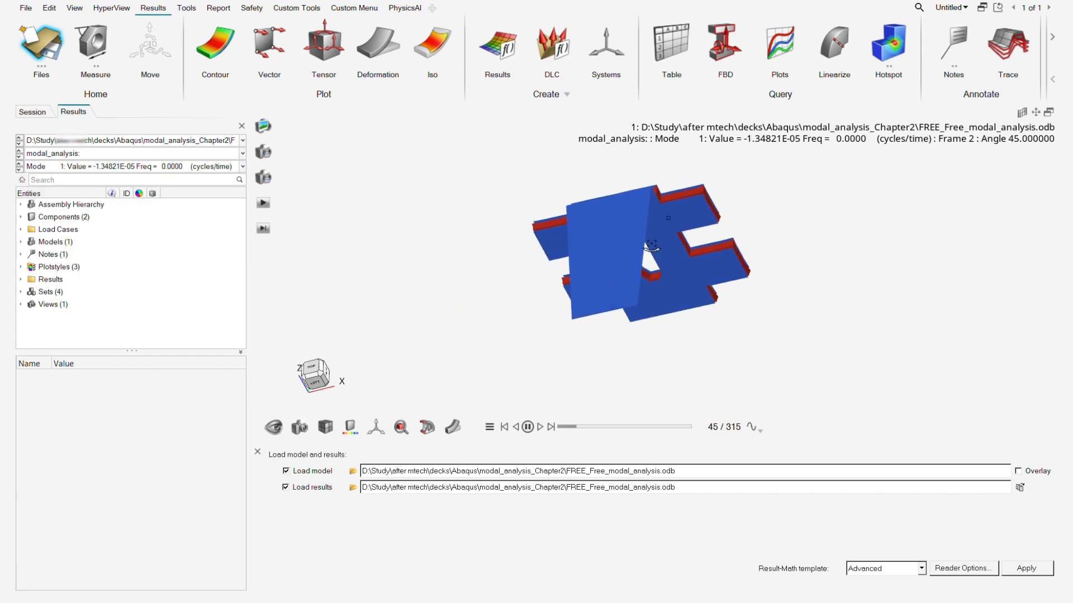
middle_click_drag(686, 219, 611, 324)
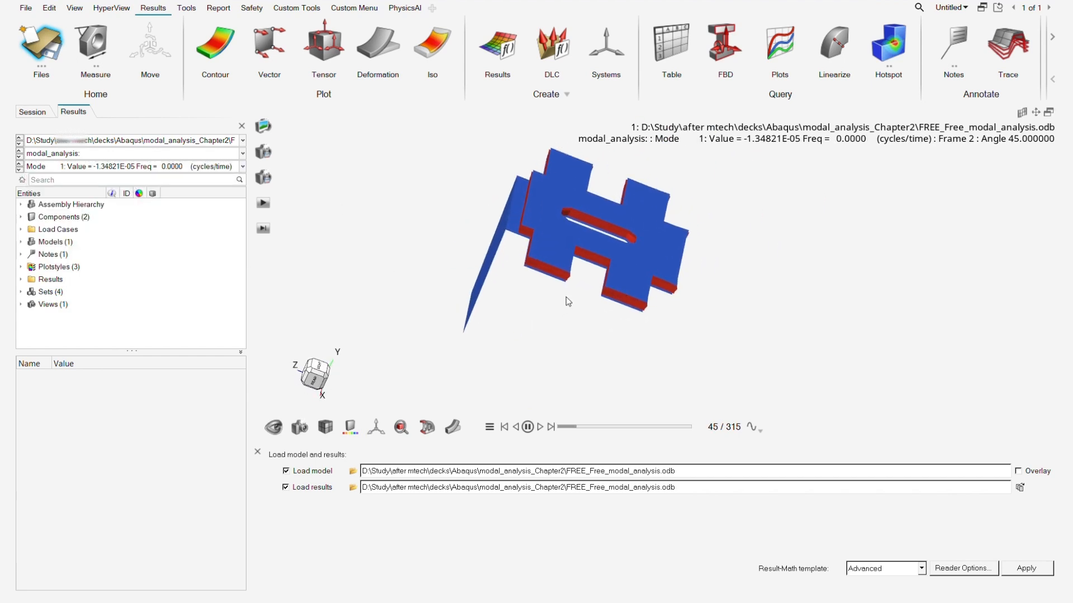
left_click(215, 45)
left_click(630, 581)
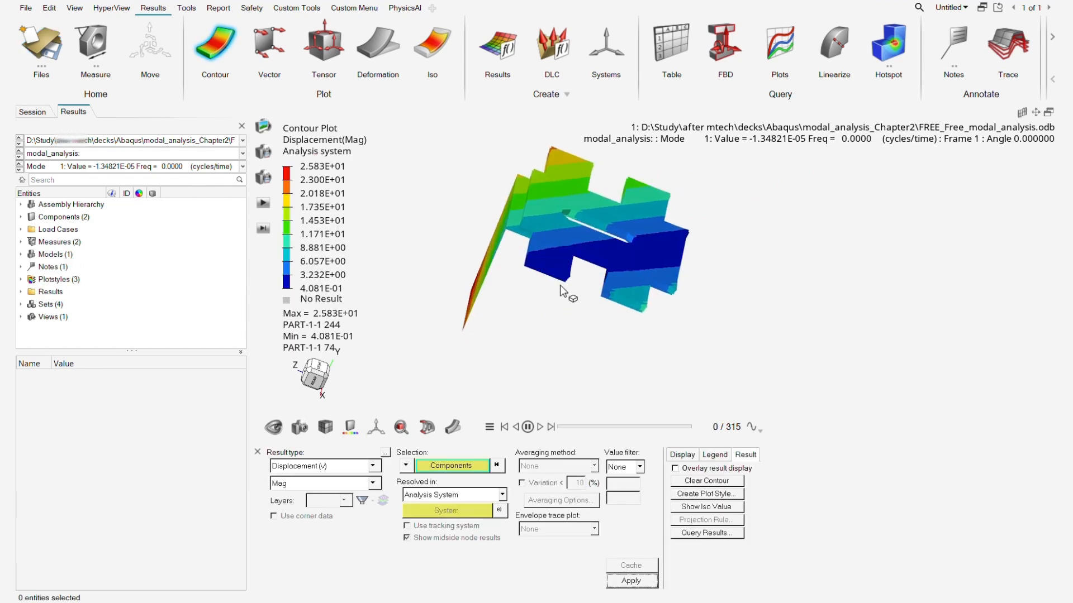
- Contour Mode 1 of the free-free results with the vonMises component of S-Global-Stress components
left_click(372, 466)
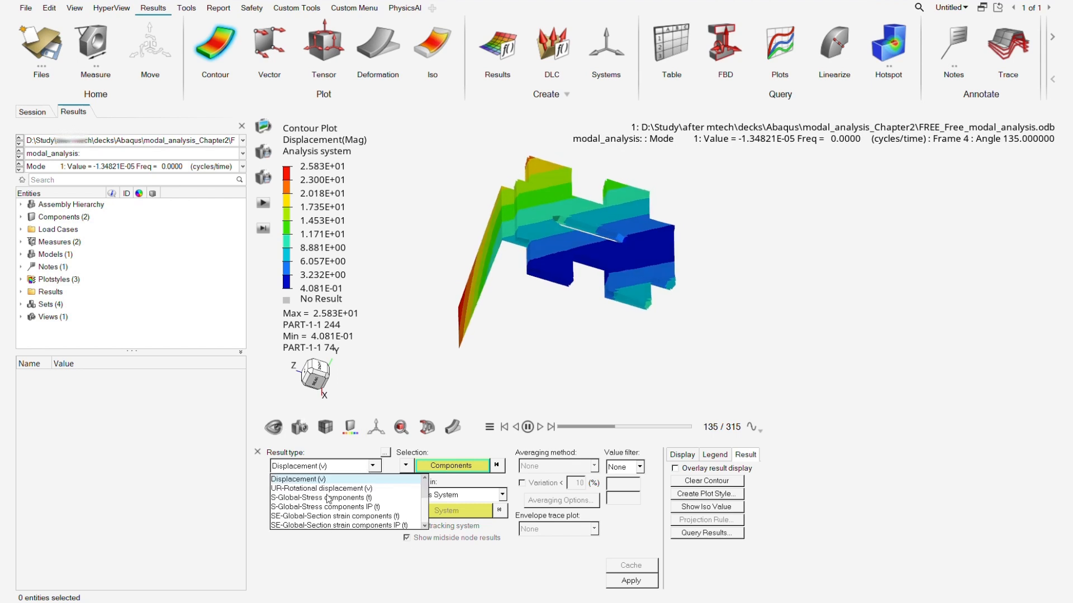
left_click(318, 502)
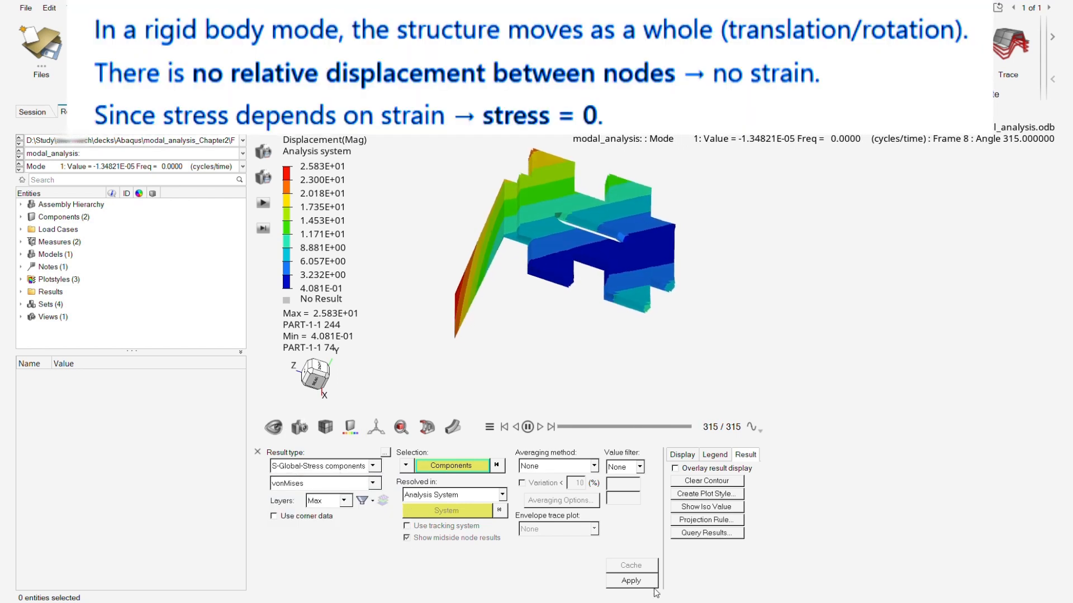
left_click(631, 581)
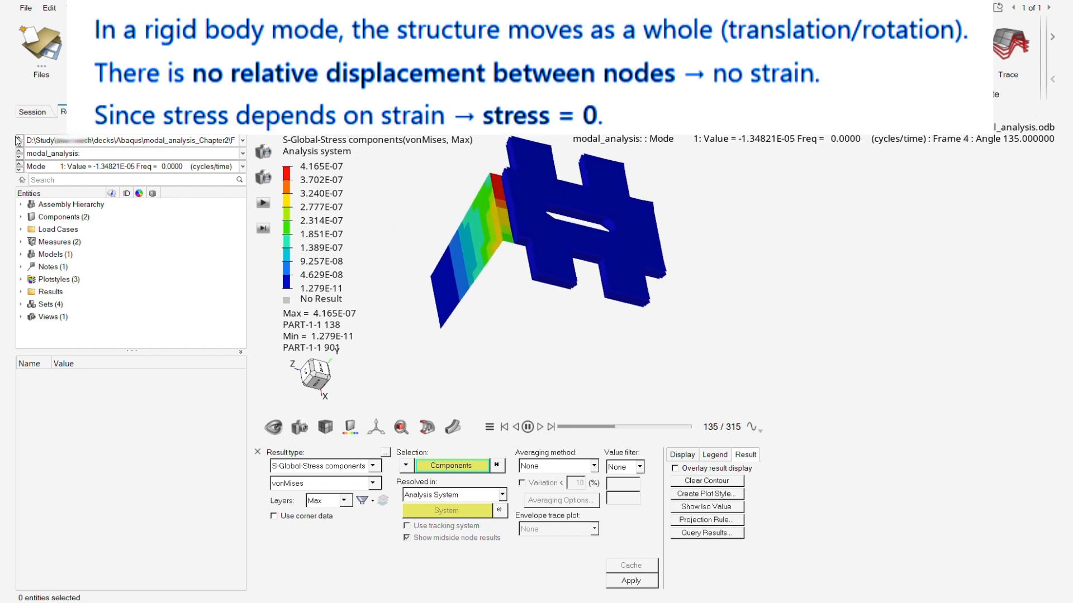
- Compare the von Mises stress contours of Modes 6 and 7 in the free-free results, ending on Mode 7
left_click(81, 166)
left_click(146, 237)
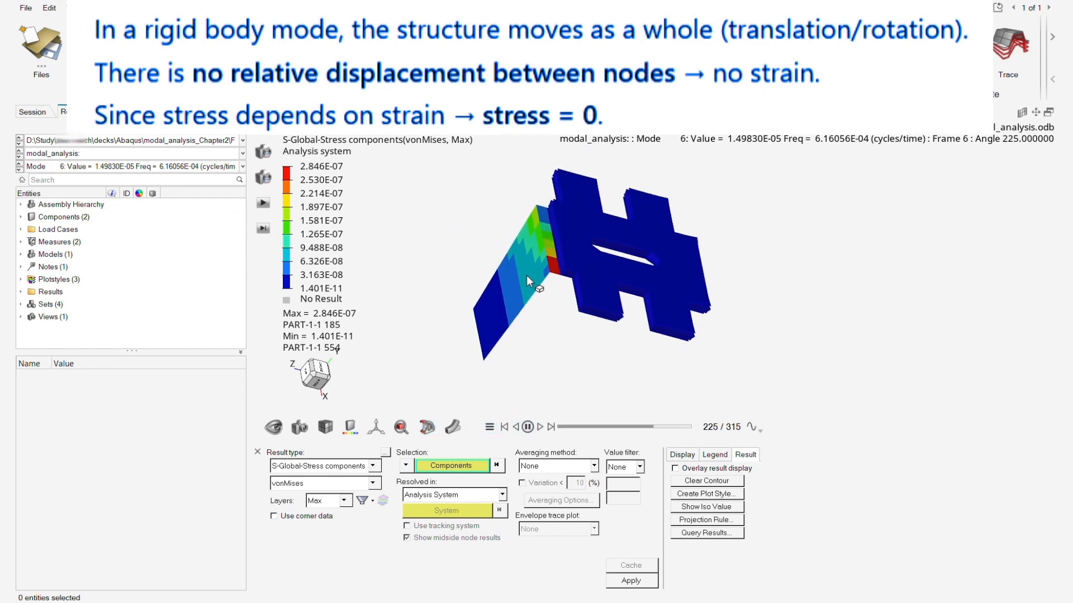
left_click(140, 167)
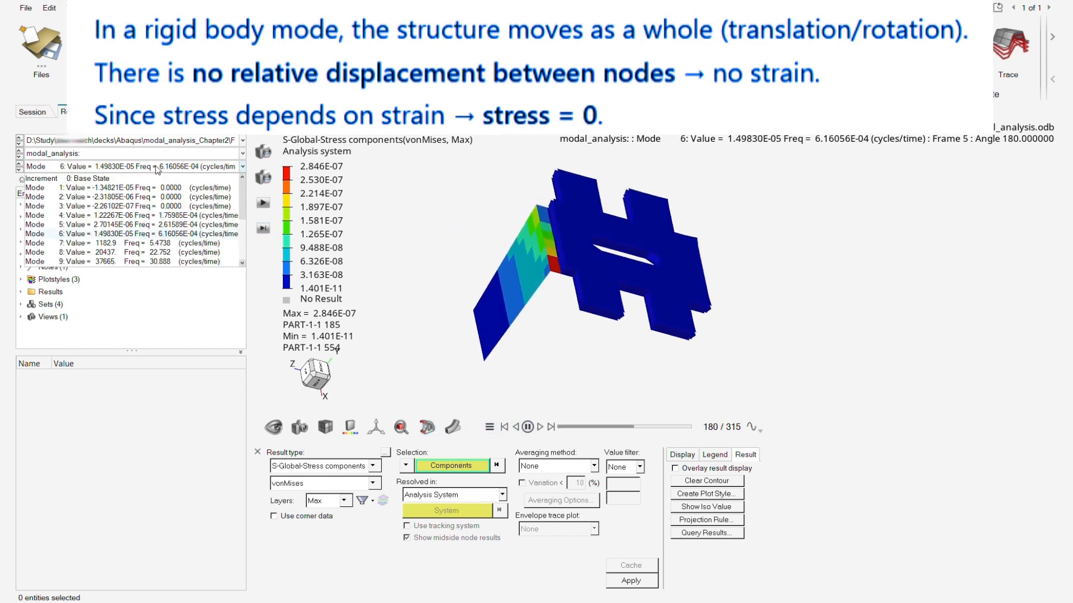
left_click(175, 243)
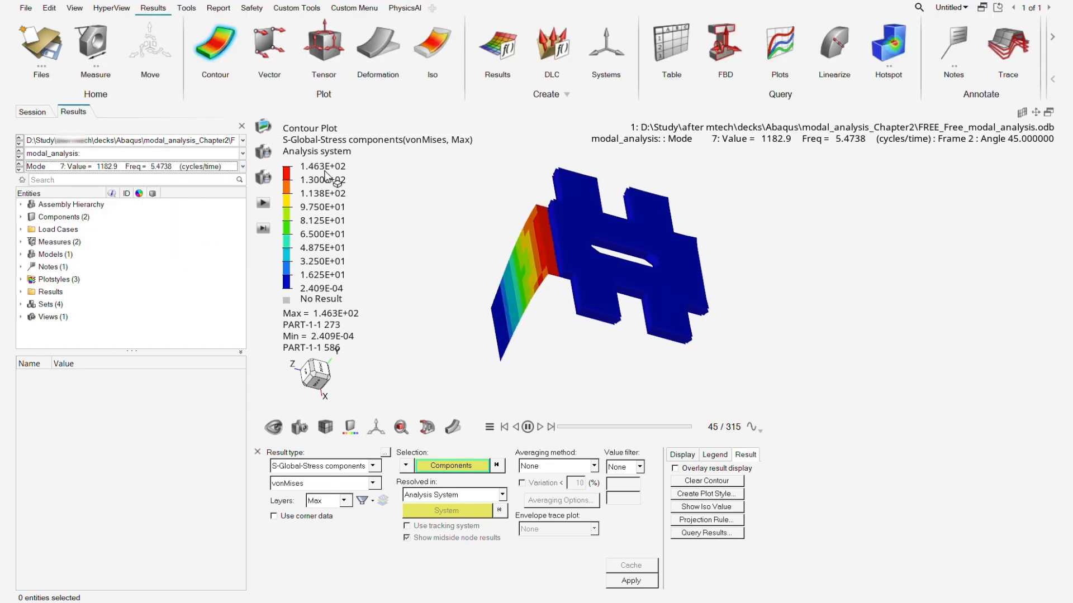
left_click(128, 166)
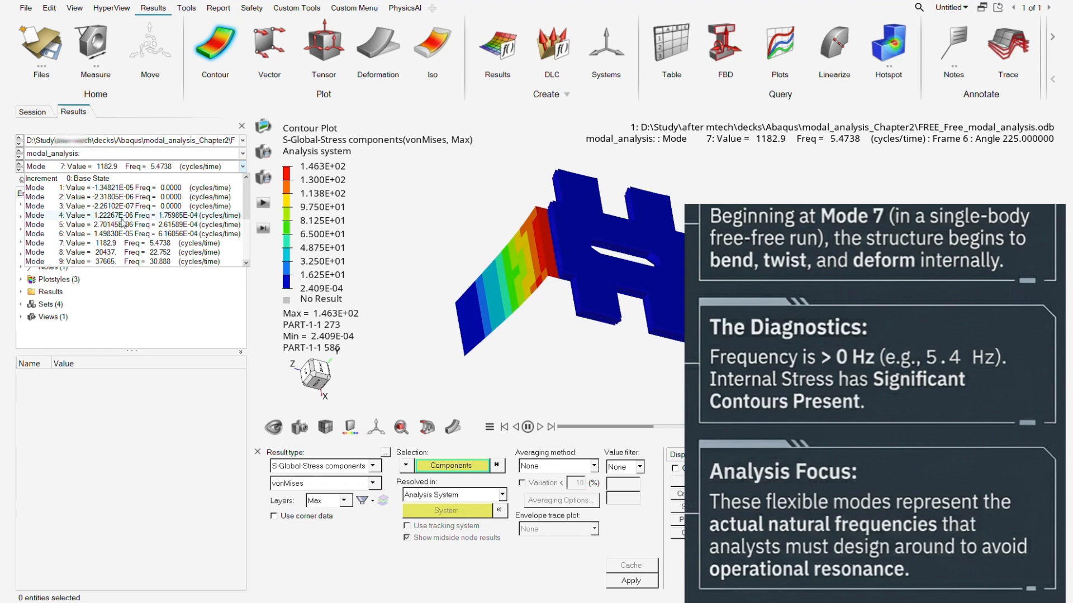
left_click(126, 233)
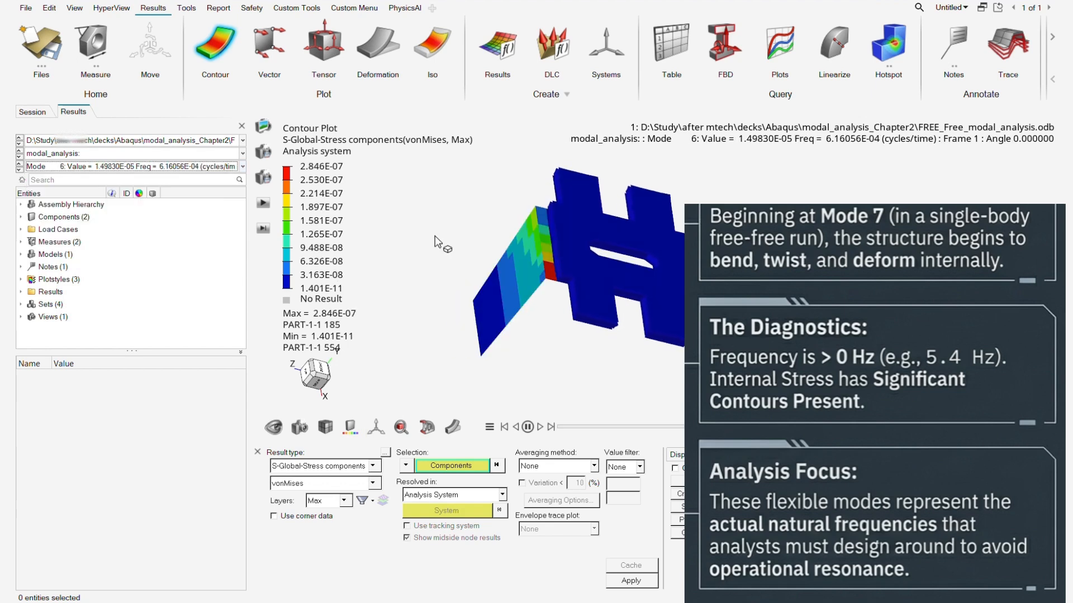
left_click(197, 168)
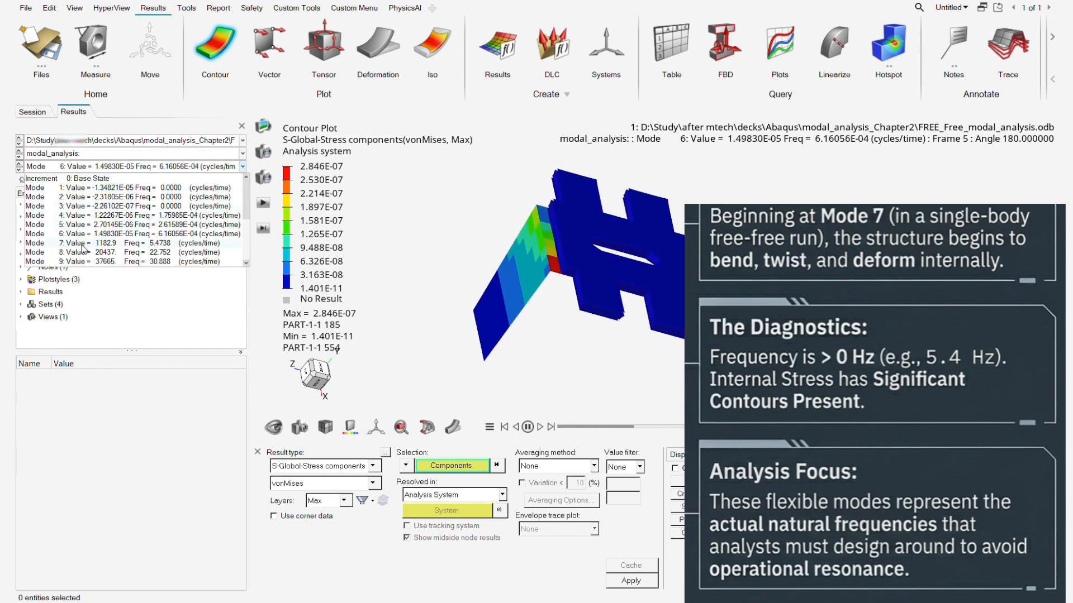
left_click(126, 245)
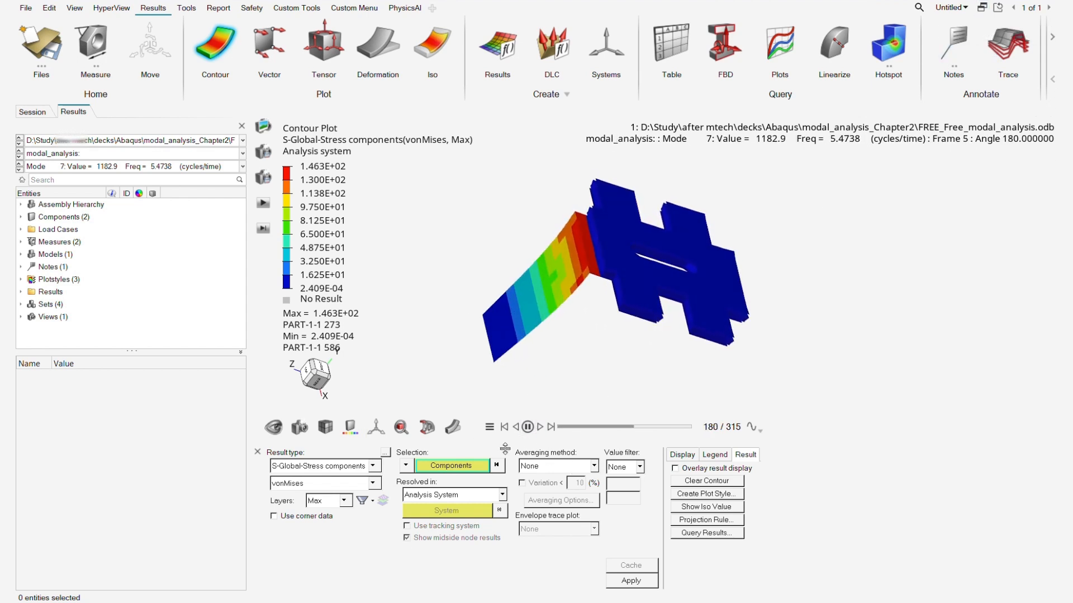
- Clear the stress contour from the free-free model and display Mode 1 in the constrained results window
left_click(700, 479)
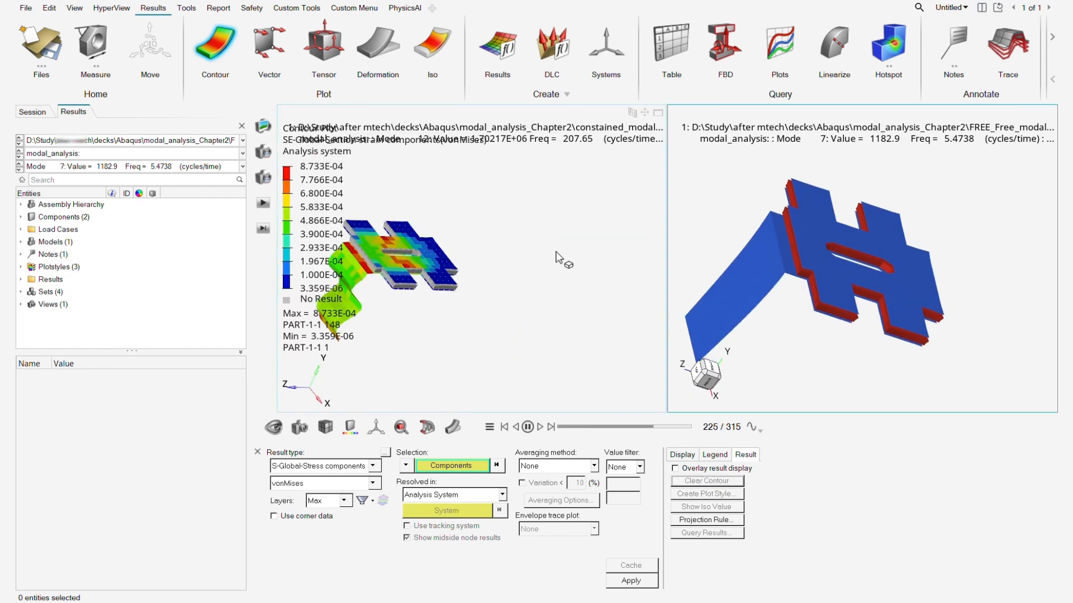
left_click(543, 230)
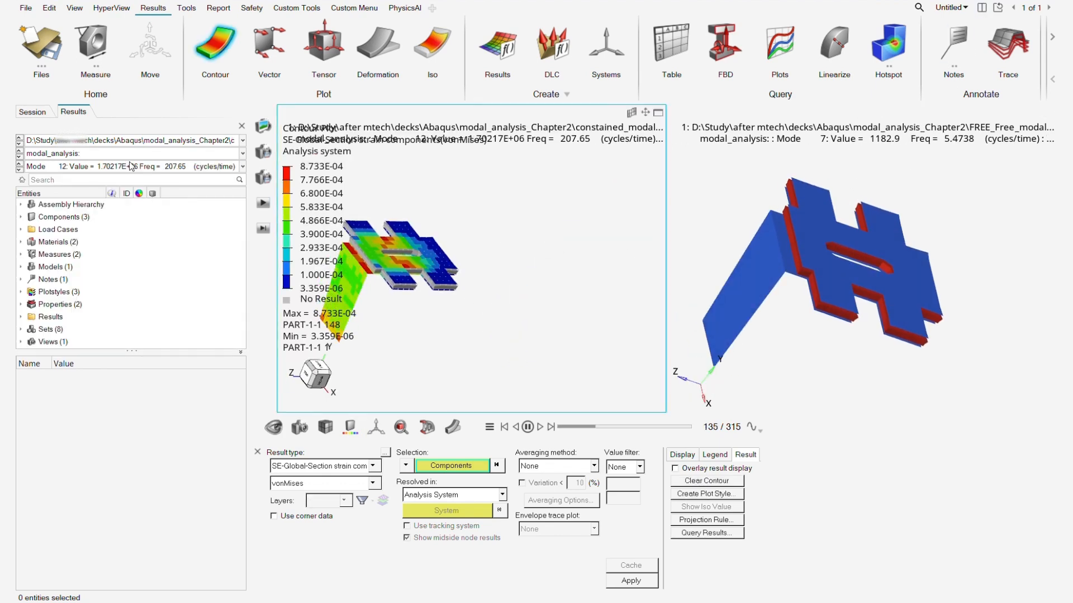
left_click(242, 166)
left_click(158, 188)
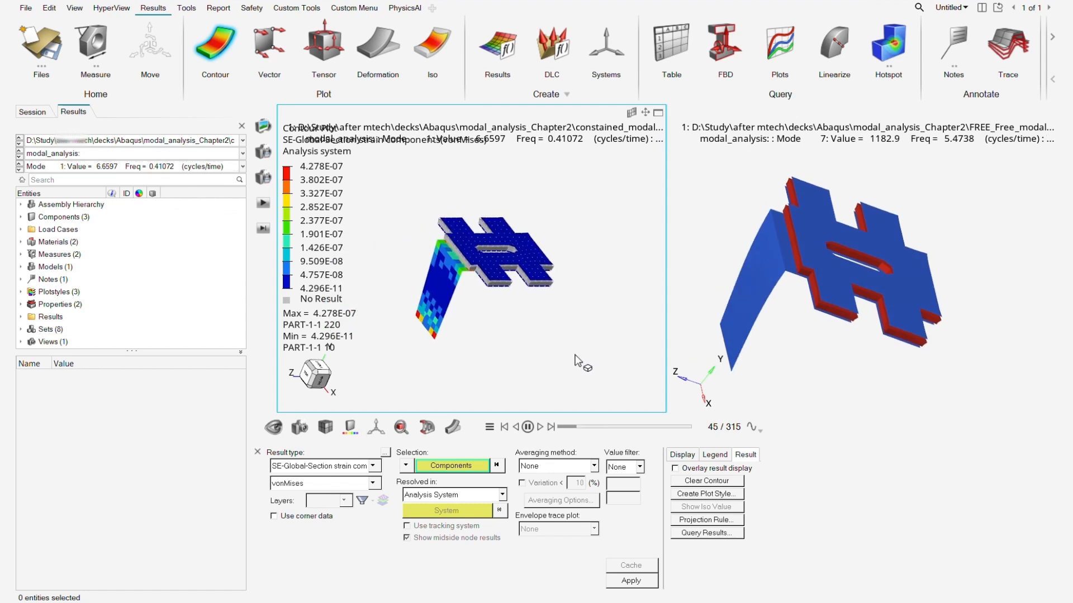
left_click(221, 167)
left_click(221, 169)
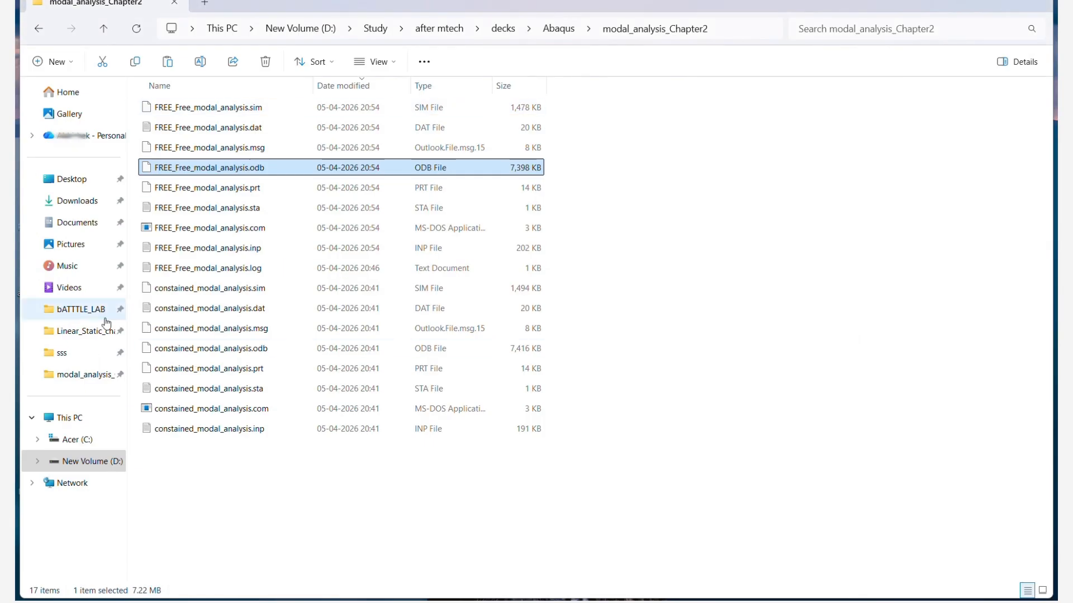
- Reopen FREE_Free_modal_analysis.dat and examine the EIGENVALUE OUTPUT table, highlighting the asterisk-marked modes 1 to 6 and the frequency of mode 7
double_click(246, 128)
scroll(525, 313, "down", 2)
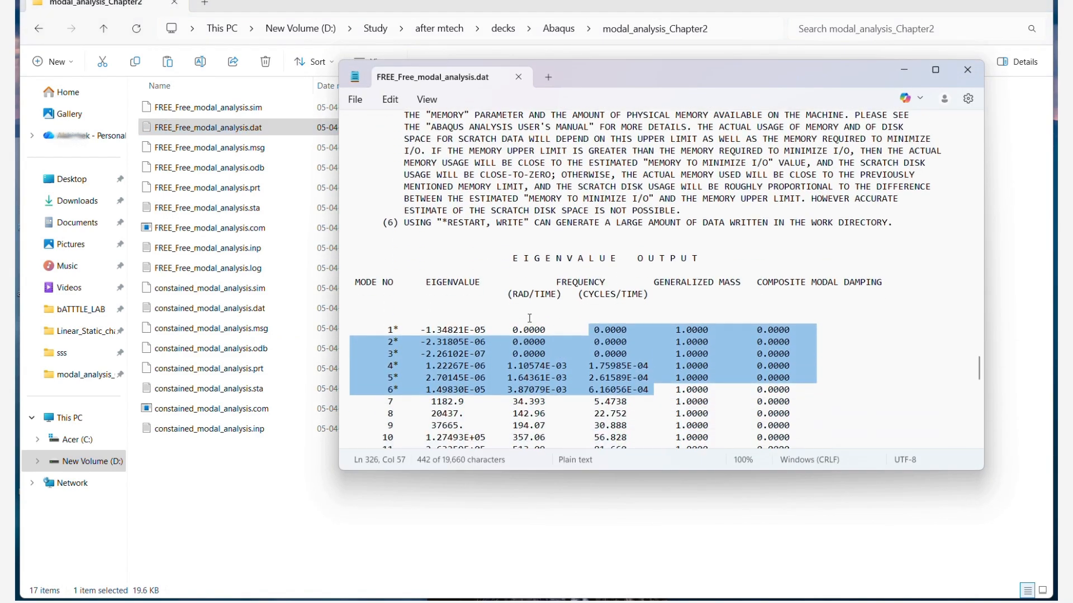
left_click(496, 367)
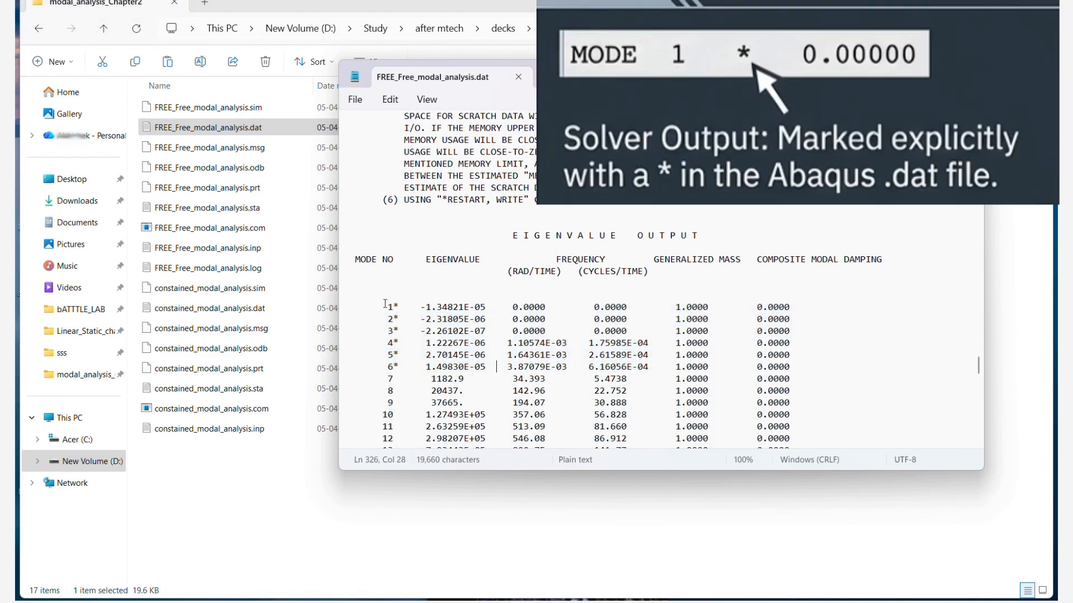
left_click_drag(384, 304, 399, 367)
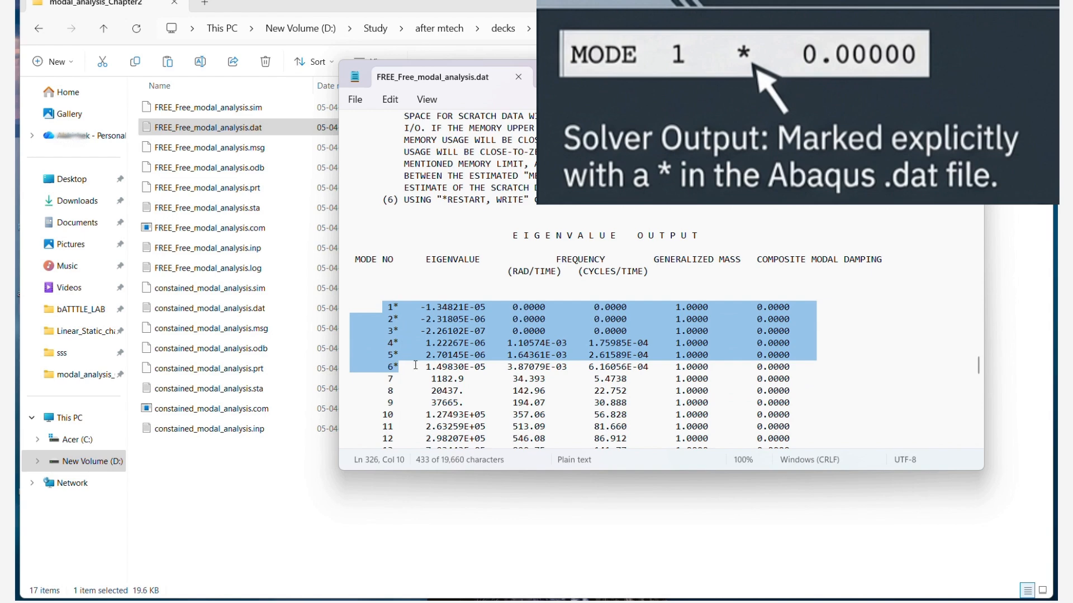
scroll(587, 346, "down", 2)
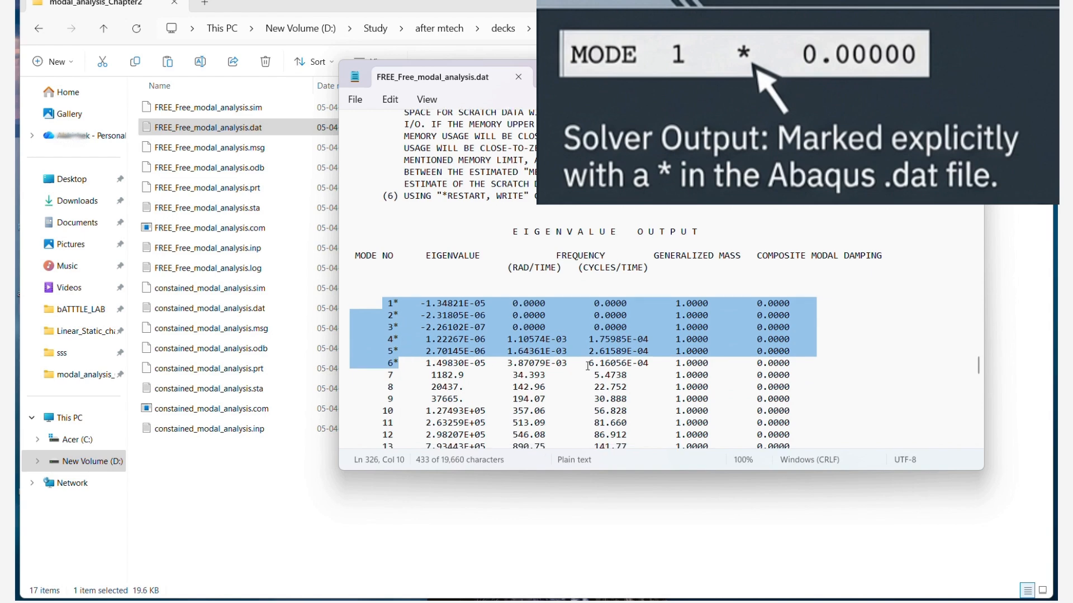
left_click(469, 319)
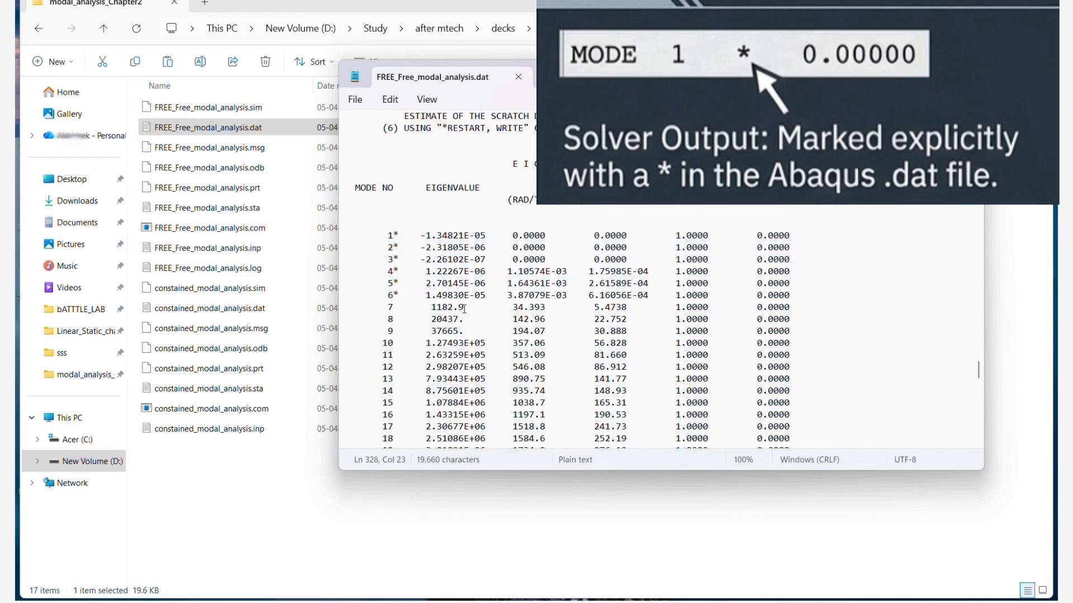
left_click_drag(468, 307, 439, 307)
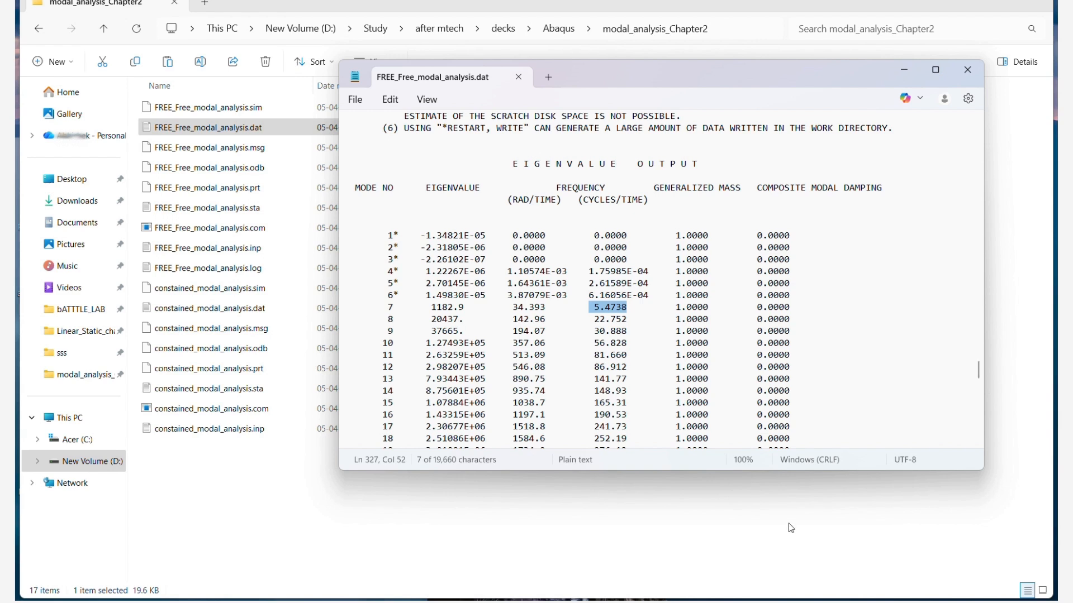
- Switch back to HyperView and open the result type choices for the free-free Mode 7 contour
mouse_move(743, 598)
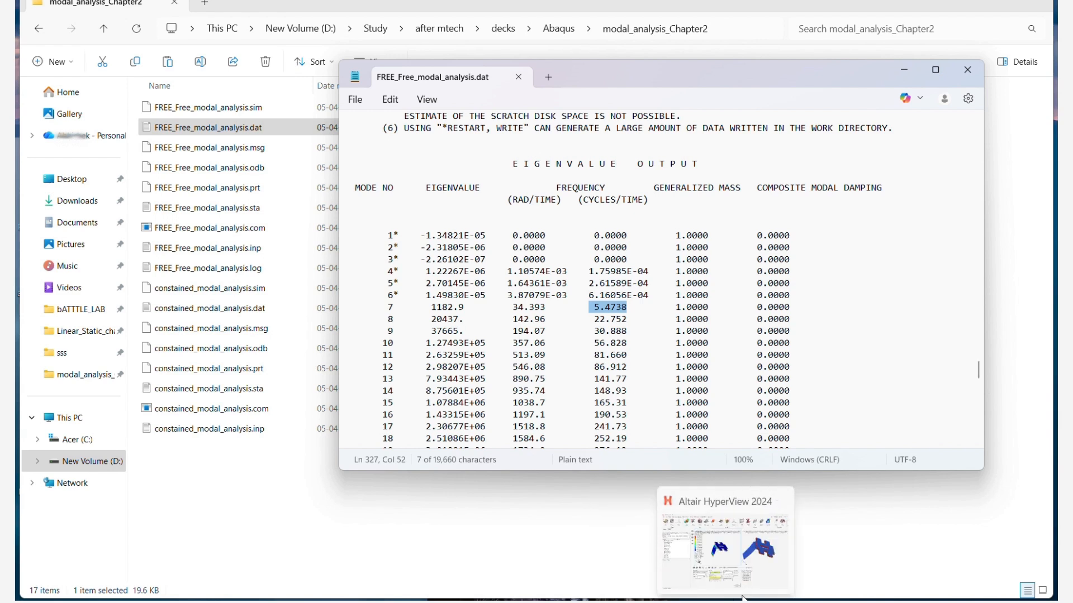
left_click(749, 568)
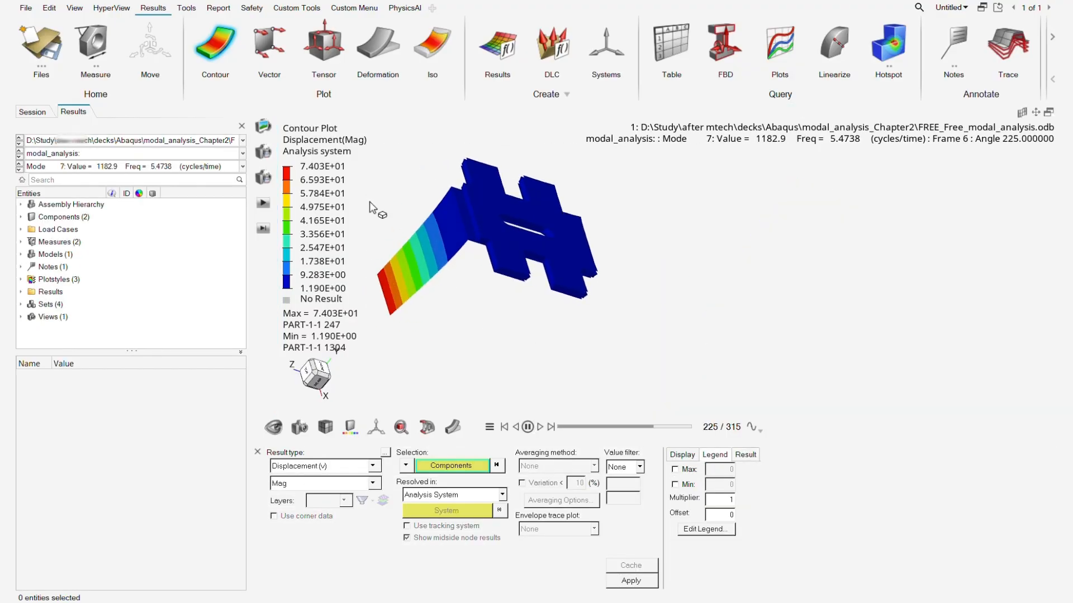
left_click(345, 466)
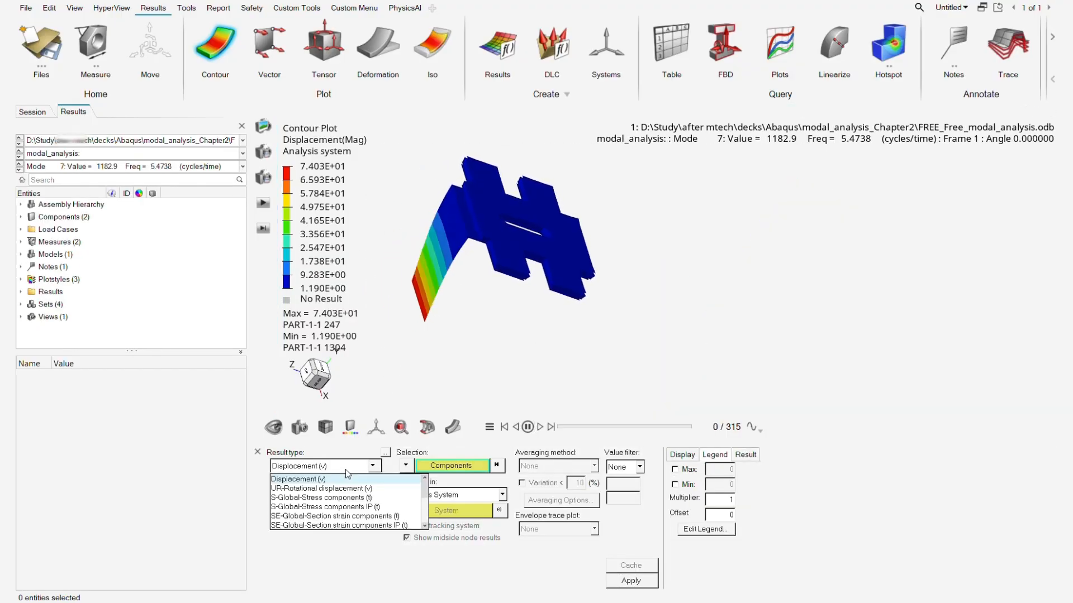